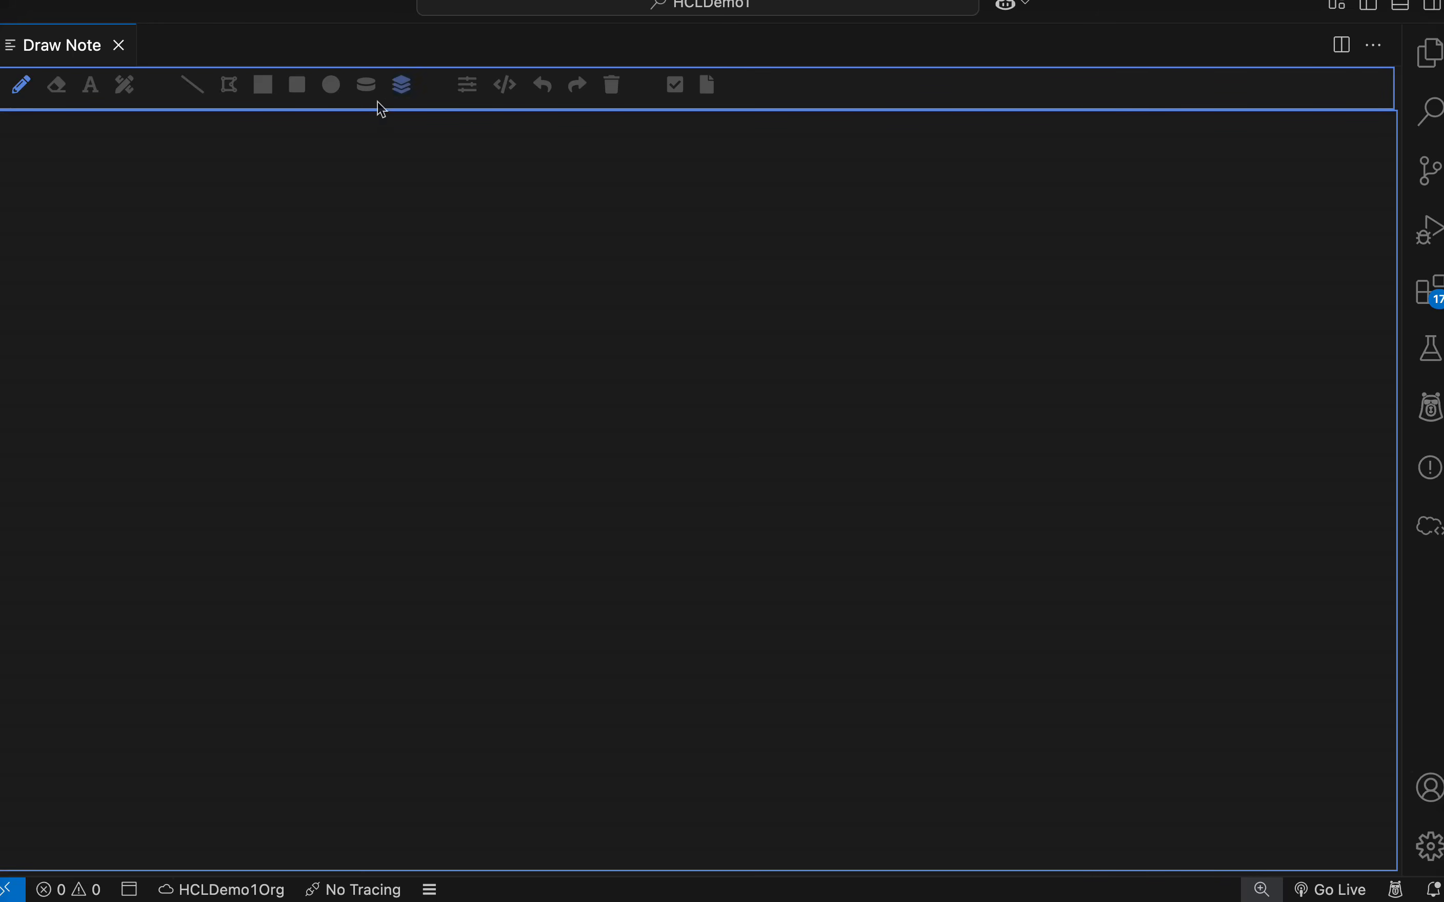
- Handwrite "Account" in the upper canvas, with an arrow beneath it leading to an underlined "Annual Revenue"
{"action": "mouse_move", "coordinate": [365, 271]}
{"action": "left_mouse_down"}
{"action": "mouse_move", "coordinate": [397, 273]}
{"action": "mouse_move", "coordinate": [434, 244]}
{"action": "mouse_move", "coordinate": [563, 270]}
{"action": "left_mouse_up"}
{"action": "left_click_drag", "start_coordinate": [525, 251], "coordinate": [597, 245]}
{"action": "mouse_move", "coordinate": [347, 343]}
{"action": "left_mouse_down"}
{"action": "mouse_move", "coordinate": [391, 399]}
{"action": "mouse_move", "coordinate": [445, 374]}
{"action": "mouse_move", "coordinate": [483, 390]}
{"action": "mouse_move", "coordinate": [580, 374]}
{"action": "mouse_move", "coordinate": [668, 391]}
{"action": "mouse_move", "coordinate": [694, 365]}
{"action": "mouse_move", "coordinate": [863, 383]}
{"action": "left_mouse_up"}
{"action": "left_click_drag", "start_coordinate": [391, 446], "coordinate": [866, 407]}
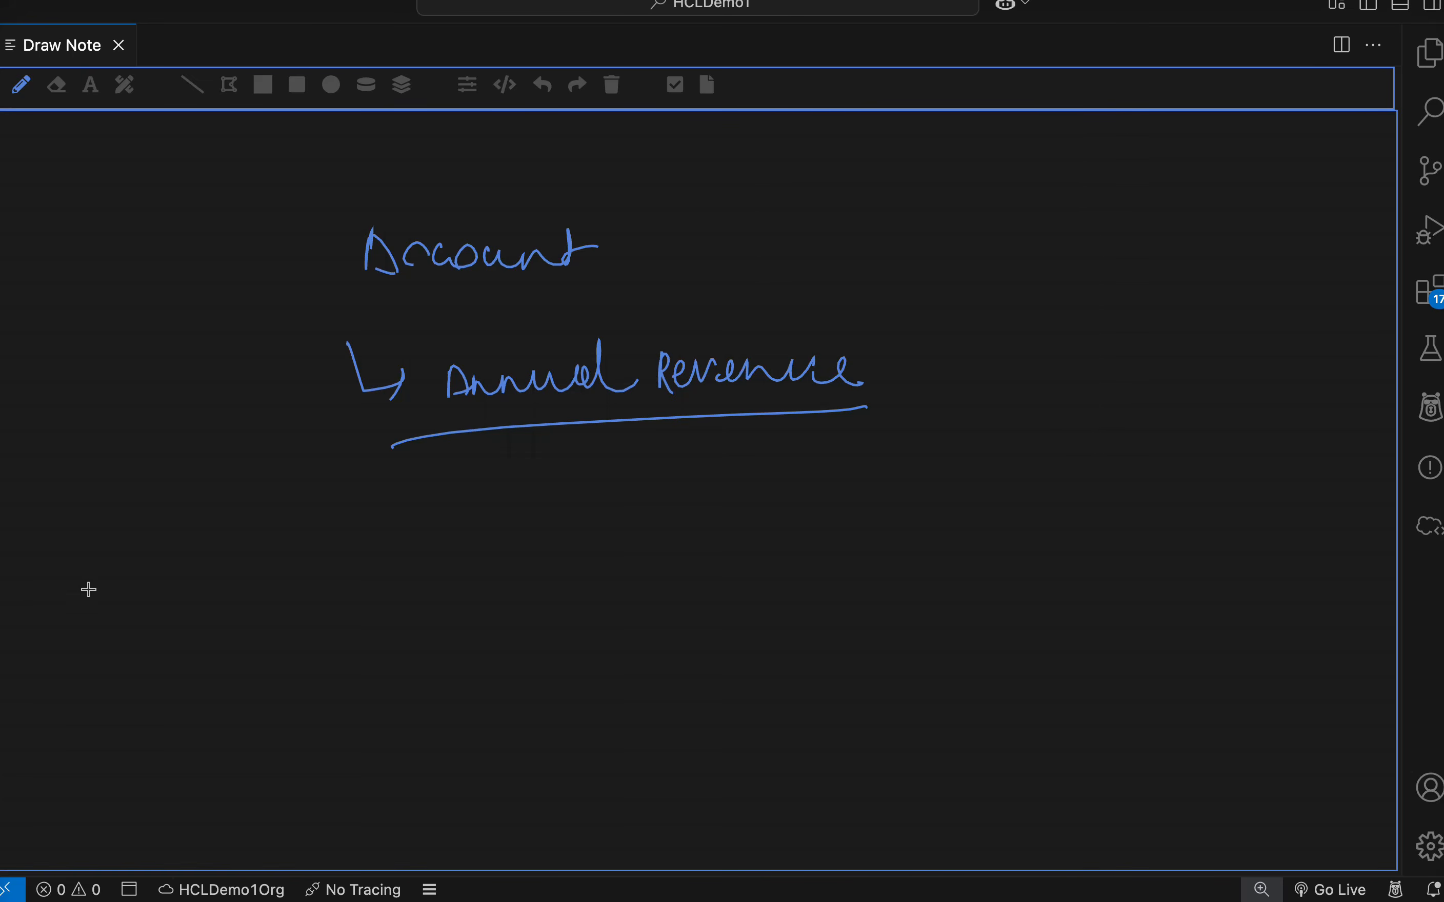
- Handwrite an underlined "Tier" below Annual Revenue and branch it with arrows to "Tier 1", "Tier 2" and "Tier 3"
{"action": "mouse_move", "coordinate": [292, 533]}
{"action": "left_mouse_down"}
{"action": "mouse_move", "coordinate": [336, 555]}
{"action": "mouse_move", "coordinate": [383, 542]}
{"action": "left_mouse_up"}
{"action": "mouse_move", "coordinate": [308, 595]}
{"action": "left_mouse_down"}
{"action": "mouse_move", "coordinate": [407, 584]}
{"action": "mouse_move", "coordinate": [512, 523]}
{"action": "mouse_move", "coordinate": [471, 652]}
{"action": "mouse_move", "coordinate": [531, 639]}
{"action": "left_mouse_up"}
{"action": "mouse_move", "coordinate": [531, 492]}
{"action": "left_mouse_down"}
{"action": "mouse_move", "coordinate": [589, 510]}
{"action": "mouse_move", "coordinate": [621, 499]}
{"action": "mouse_move", "coordinate": [654, 535]}
{"action": "left_mouse_up"}
{"action": "left_click_drag", "start_coordinate": [451, 604], "coordinate": [586, 575]}
{"action": "mouse_move", "coordinate": [575, 581]}
{"action": "left_mouse_down"}
{"action": "mouse_move", "coordinate": [576, 602]}
{"action": "mouse_move", "coordinate": [670, 575]}
{"action": "mouse_move", "coordinate": [690, 611]}
{"action": "left_mouse_up"}
{"action": "left_click_drag", "start_coordinate": [561, 654], "coordinate": [591, 647]}
{"action": "mouse_move", "coordinate": [587, 649]}
{"action": "left_mouse_down"}
{"action": "mouse_move", "coordinate": [604, 687]}
{"action": "mouse_move", "coordinate": [661, 656]}
{"action": "mouse_move", "coordinate": [686, 692]}
{"action": "mouse_move", "coordinate": [674, 691]}
{"action": "left_mouse_up"}
- Annotate Tier 1 with "(Gold)", Tier 2 with "(Plat", and start an open bracket beside Tier 3
{"action": "left_click_drag", "start_coordinate": [701, 454], "coordinate": [719, 506]}
{"action": "mouse_move", "coordinate": [771, 459]}
{"action": "left_mouse_down"}
{"action": "mouse_move", "coordinate": [780, 520]}
{"action": "mouse_move", "coordinate": [803, 459]}
{"action": "mouse_move", "coordinate": [849, 477]}
{"action": "mouse_move", "coordinate": [856, 514]}
{"action": "left_mouse_up"}
{"action": "mouse_move", "coordinate": [731, 558]}
{"action": "left_mouse_down"}
{"action": "mouse_move", "coordinate": [765, 593]}
{"action": "mouse_move", "coordinate": [821, 564]}
{"action": "mouse_move", "coordinate": [904, 561]}
{"action": "left_mouse_up"}
{"action": "left_click_drag", "start_coordinate": [764, 648], "coordinate": [826, 685]}
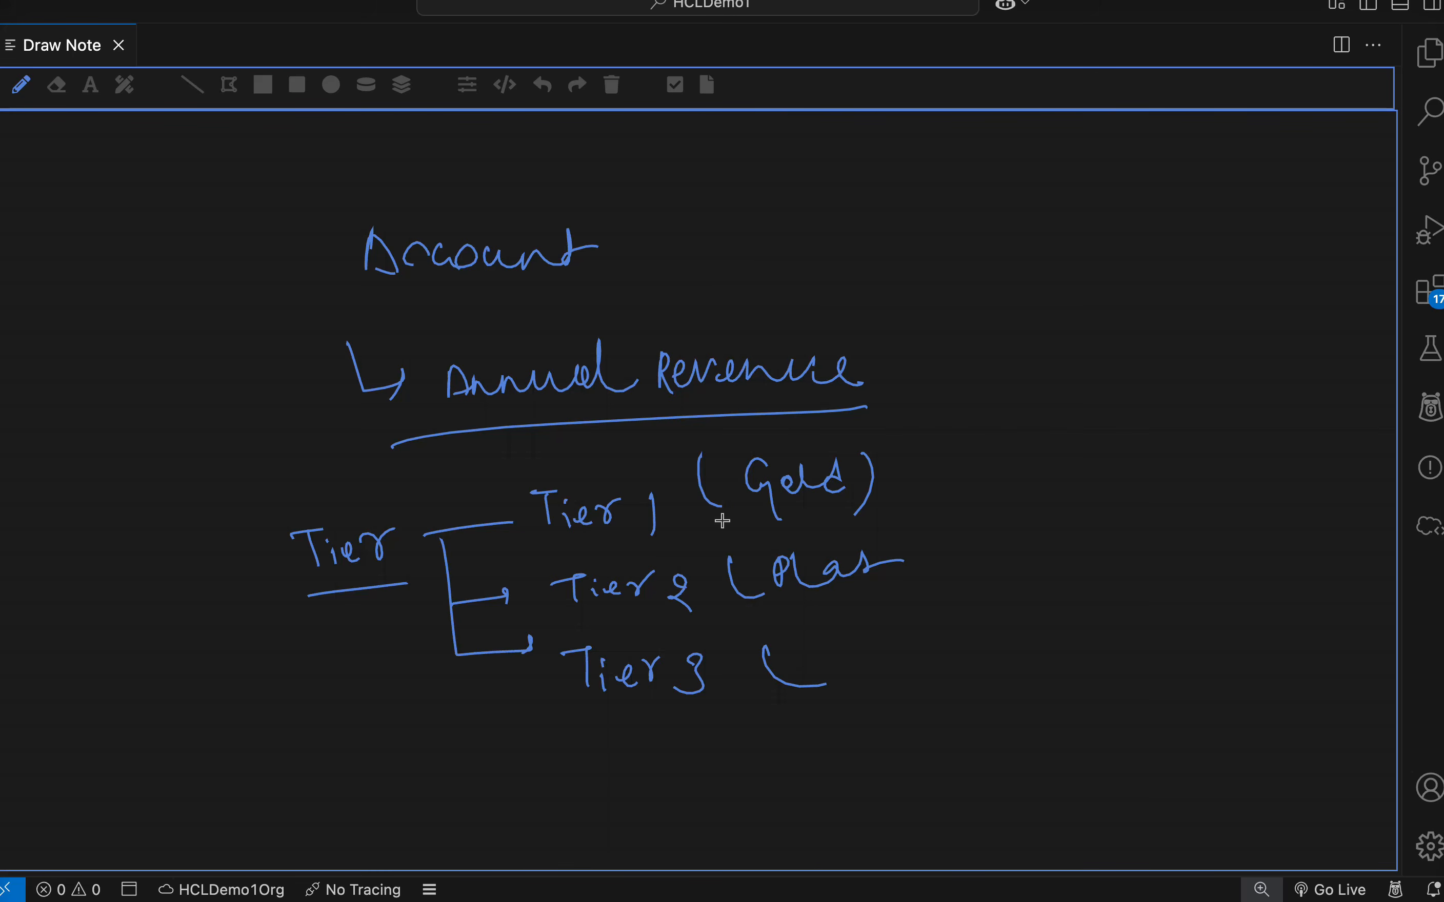
- Handwrite the tier rule beside the tier list: "Annual Reve > X", an underlined "Pla", and another ">" with a blank line
{"action": "mouse_move", "coordinate": [1047, 460]}
{"action": "left_mouse_down"}
{"action": "mouse_move", "coordinate": [1074, 472]}
{"action": "mouse_move", "coordinate": [1134, 447]}
{"action": "mouse_move", "coordinate": [1283, 441]}
{"action": "left_mouse_up"}
{"action": "mouse_move", "coordinate": [1166, 513]}
{"action": "left_mouse_down"}
{"action": "mouse_move", "coordinate": [1181, 540]}
{"action": "mouse_move", "coordinate": [1245, 520]}
{"action": "mouse_move", "coordinate": [1220, 543]}
{"action": "left_mouse_up"}
{"action": "mouse_move", "coordinate": [1027, 650]}
{"action": "left_mouse_down"}
{"action": "mouse_move", "coordinate": [1183, 641]}
{"action": "mouse_move", "coordinate": [993, 603]}
{"action": "mouse_move", "coordinate": [1177, 605]}
{"action": "left_mouse_up"}
{"action": "left_click_drag", "start_coordinate": [1043, 712], "coordinate": [1042, 770]}
{"action": "left_click_drag", "start_coordinate": [1147, 740], "coordinate": [1315, 727]}
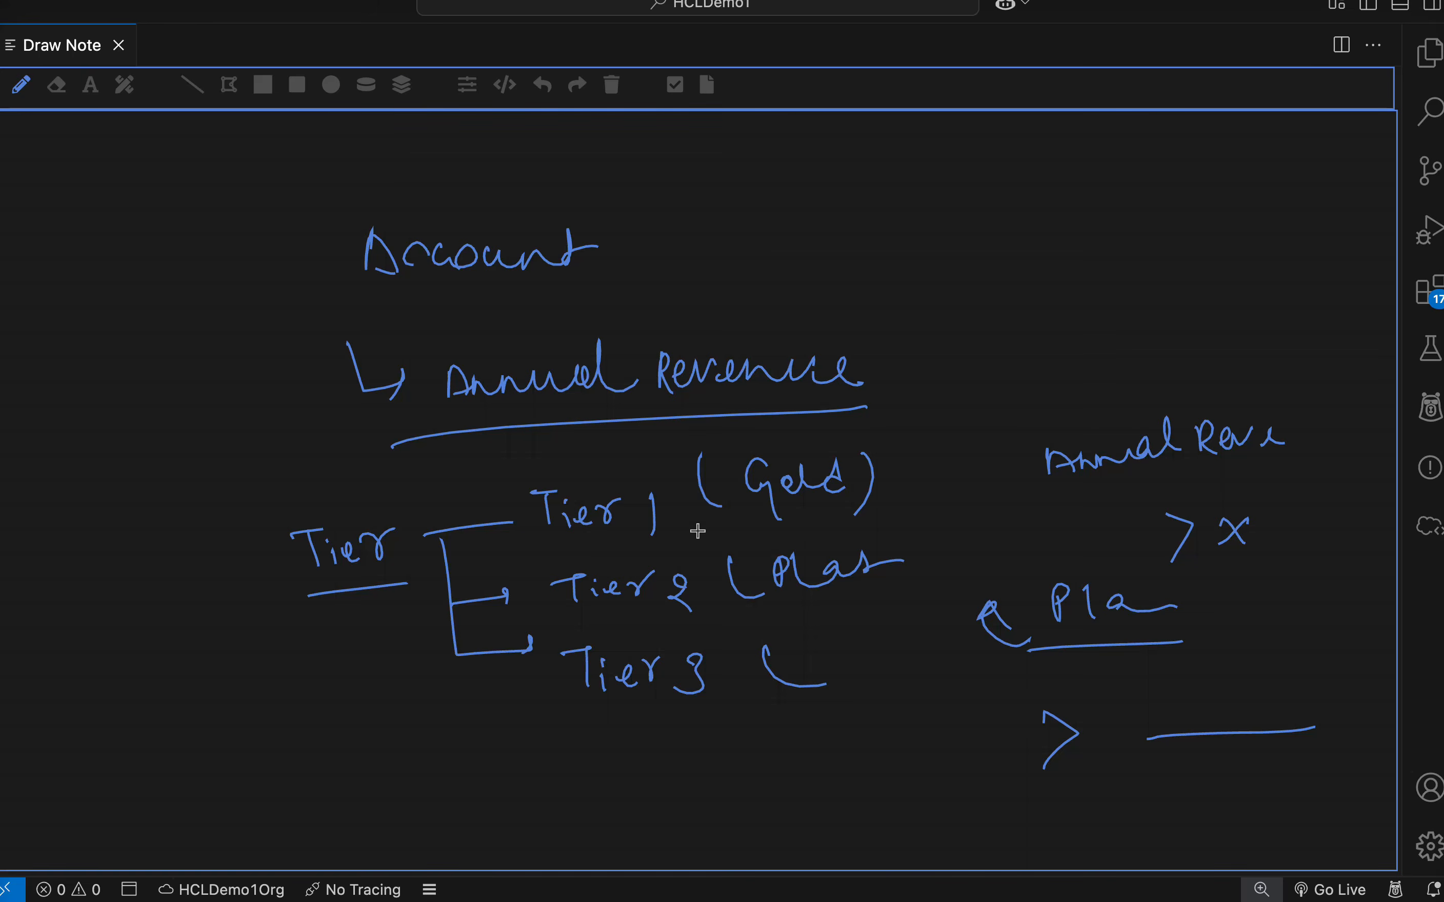
- Add emphasis lines above and below "Pla", and circle the word Tier with an arrow pointing to it
{"action": "left_click_drag", "start_coordinate": [993, 563], "coordinate": [1114, 550]}
{"action": "left_click_drag", "start_coordinate": [1021, 673], "coordinate": [1220, 670]}
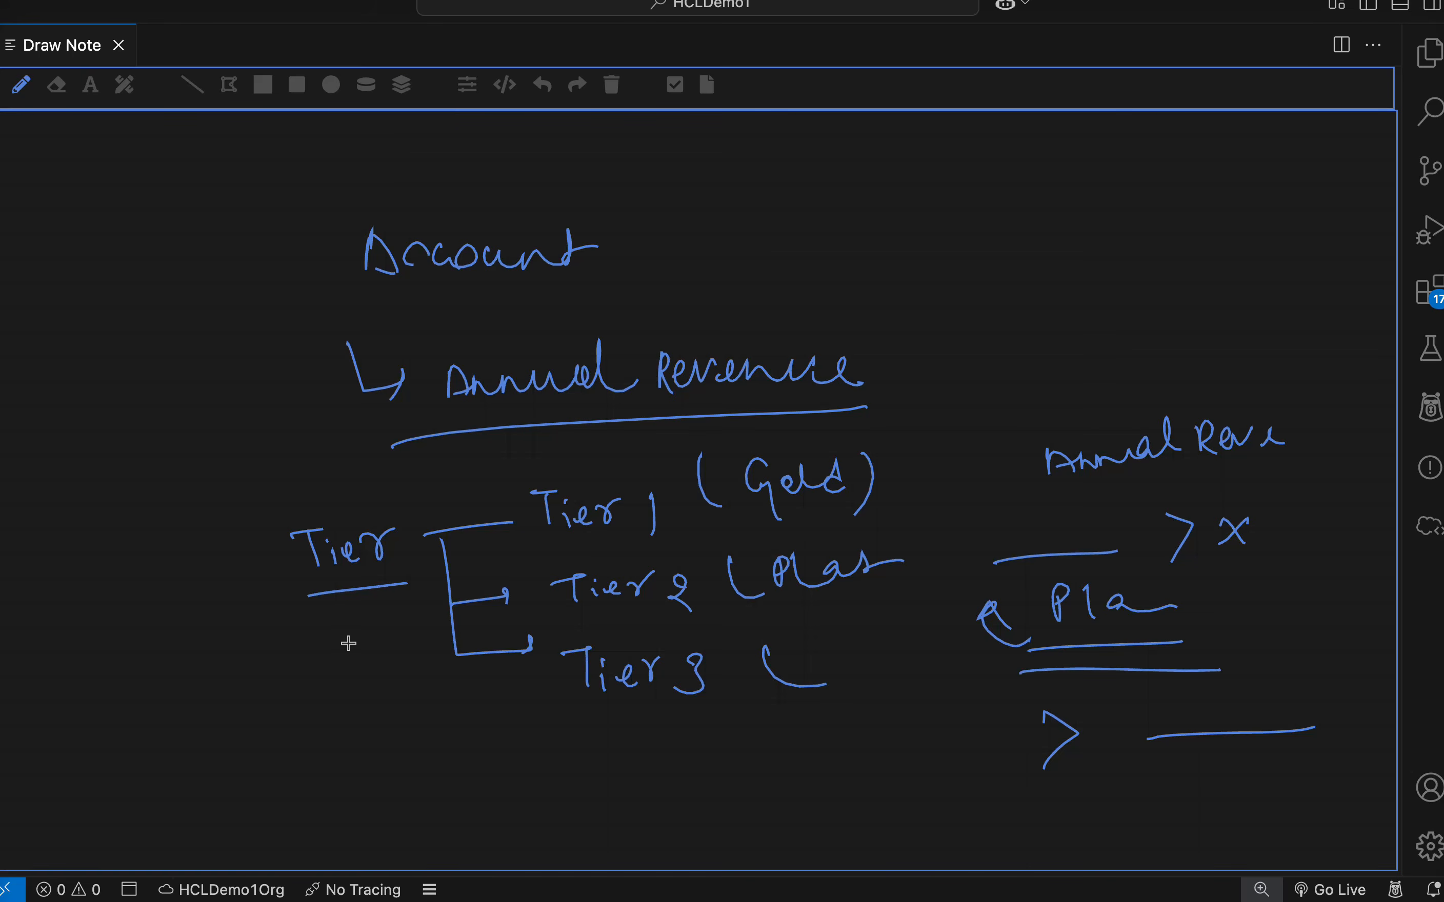
{"action": "mouse_move", "coordinate": [383, 552]}
{"action": "left_mouse_down"}
{"action": "mouse_move", "coordinate": [312, 506]}
{"action": "mouse_move", "coordinate": [418, 548]}
{"action": "mouse_move", "coordinate": [402, 514]}
{"action": "left_mouse_up"}
{"action": "mouse_move", "coordinate": [215, 676]}
{"action": "left_mouse_down"}
{"action": "mouse_move", "coordinate": [240, 622]}
{"action": "mouse_move", "coordinate": [280, 661]}
{"action": "left_mouse_up"}
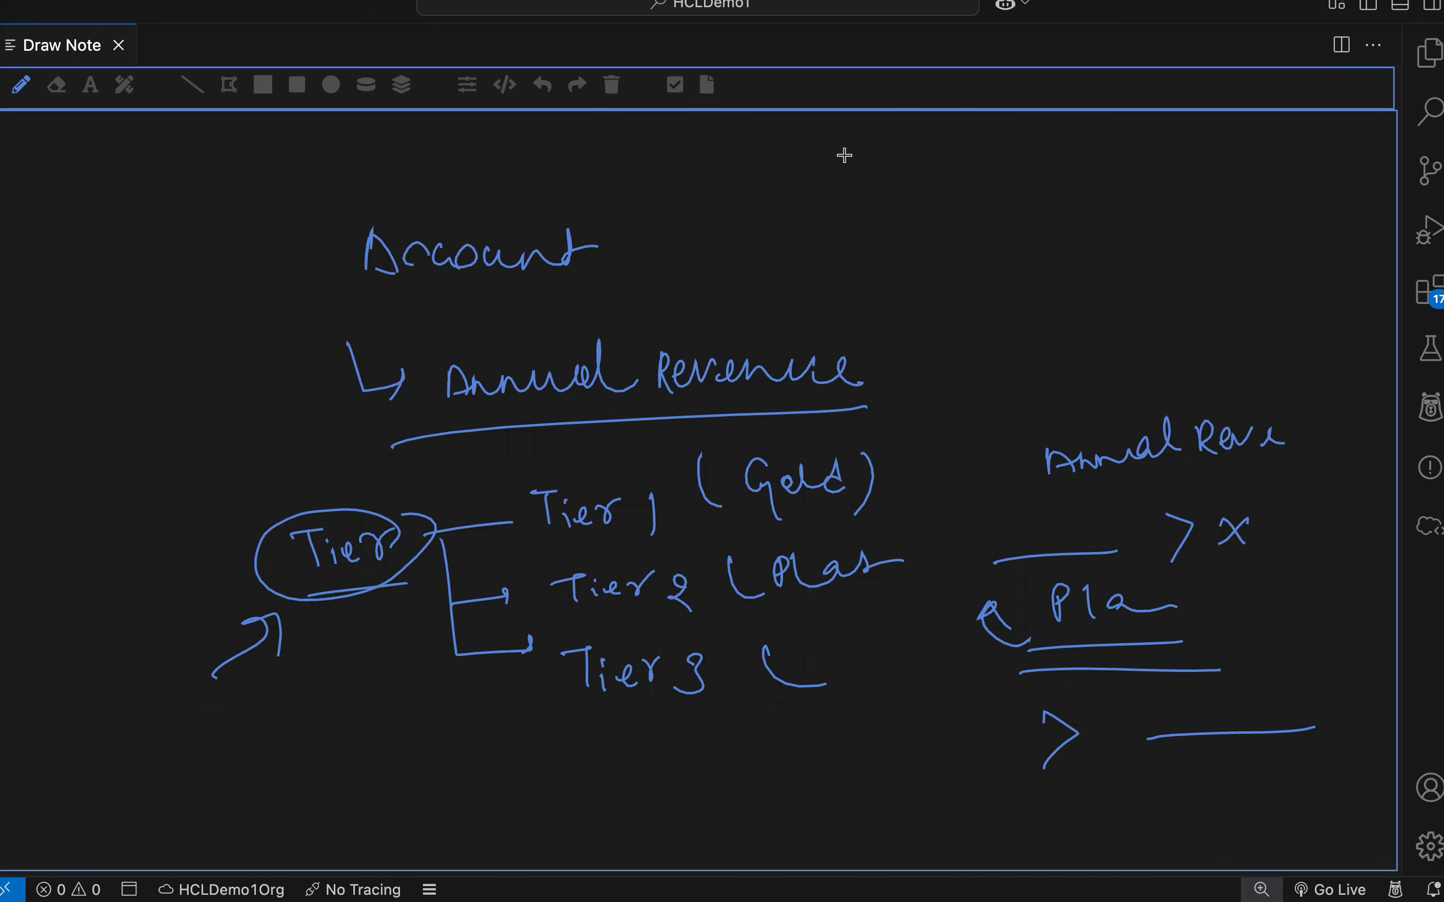
- Draw a box labelled "Account Name" near the top of the canvas with an arrow leading out below it
{"action": "mouse_move", "coordinate": [855, 167]}
{"action": "left_mouse_down"}
{"action": "mouse_move", "coordinate": [860, 225]}
{"action": "mouse_move", "coordinate": [1038, 216]}
{"action": "left_mouse_up"}
{"action": "left_click_drag", "start_coordinate": [865, 225], "coordinate": [1014, 216]}
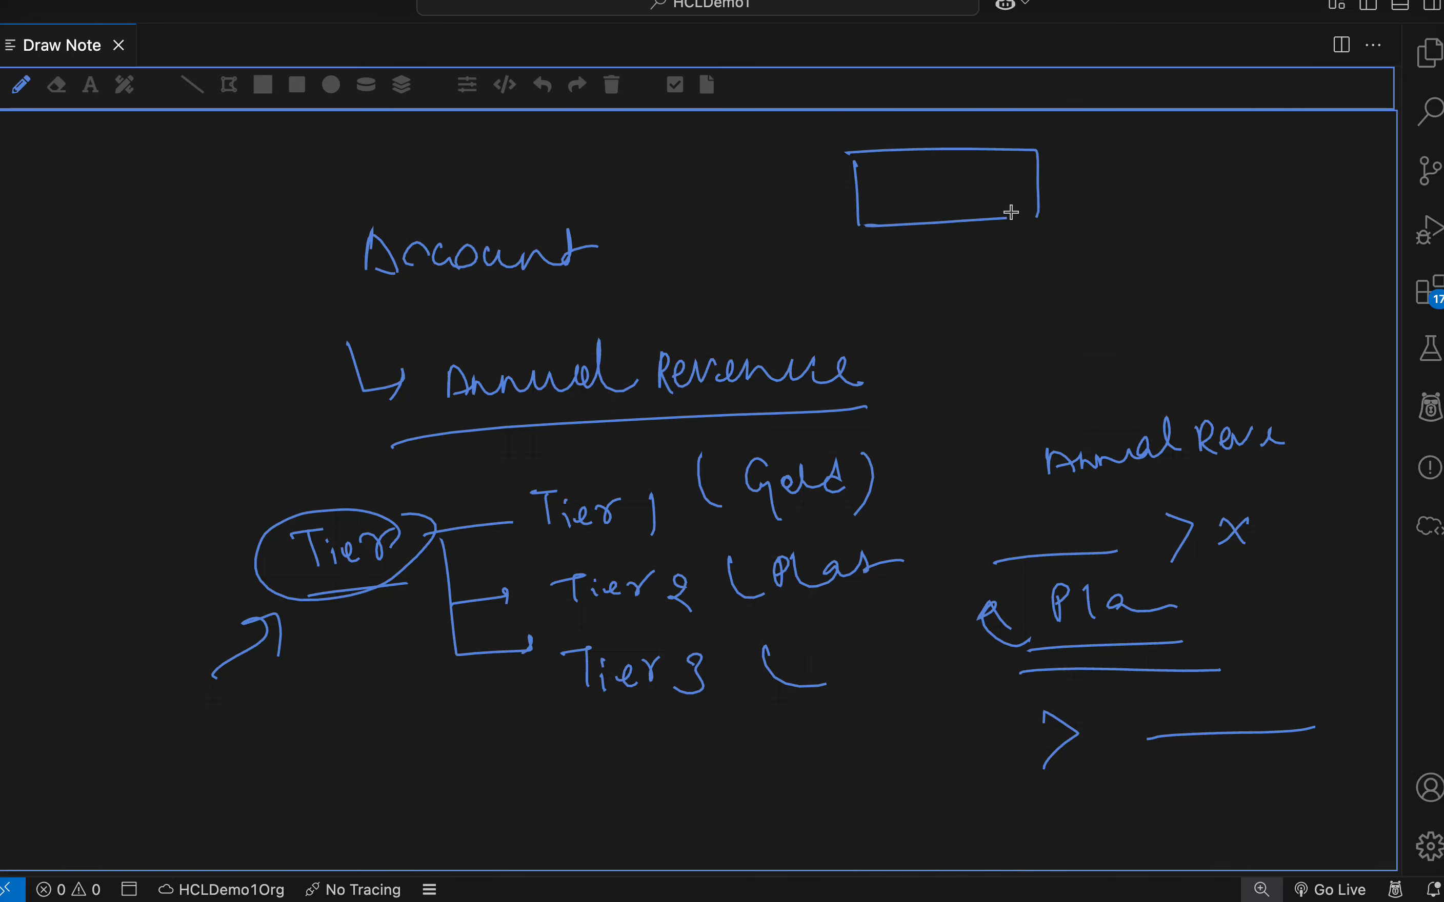
{"action": "mouse_move", "coordinate": [871, 182]}
{"action": "left_mouse_down"}
{"action": "mouse_move", "coordinate": [966, 196]}
{"action": "mouse_move", "coordinate": [999, 176]}
{"action": "left_mouse_up"}
{"action": "left_click_drag", "start_coordinate": [896, 220], "coordinate": [1009, 213]}
{"action": "left_click", "coordinate": [923, 258]}
{"action": "left_click_drag", "start_coordinate": [923, 258], "coordinate": [984, 292]}
- Draw a second box beside the arrow from Account Name and label it "MCP Tool"
{"action": "mouse_move", "coordinate": [1074, 263]}
{"action": "left_mouse_down"}
{"action": "mouse_move", "coordinate": [1083, 331]}
{"action": "mouse_move", "coordinate": [1246, 319]}
{"action": "mouse_move", "coordinate": [1247, 337]}
{"action": "left_mouse_up"}
{"action": "left_click_drag", "start_coordinate": [1081, 332], "coordinate": [1253, 324]}
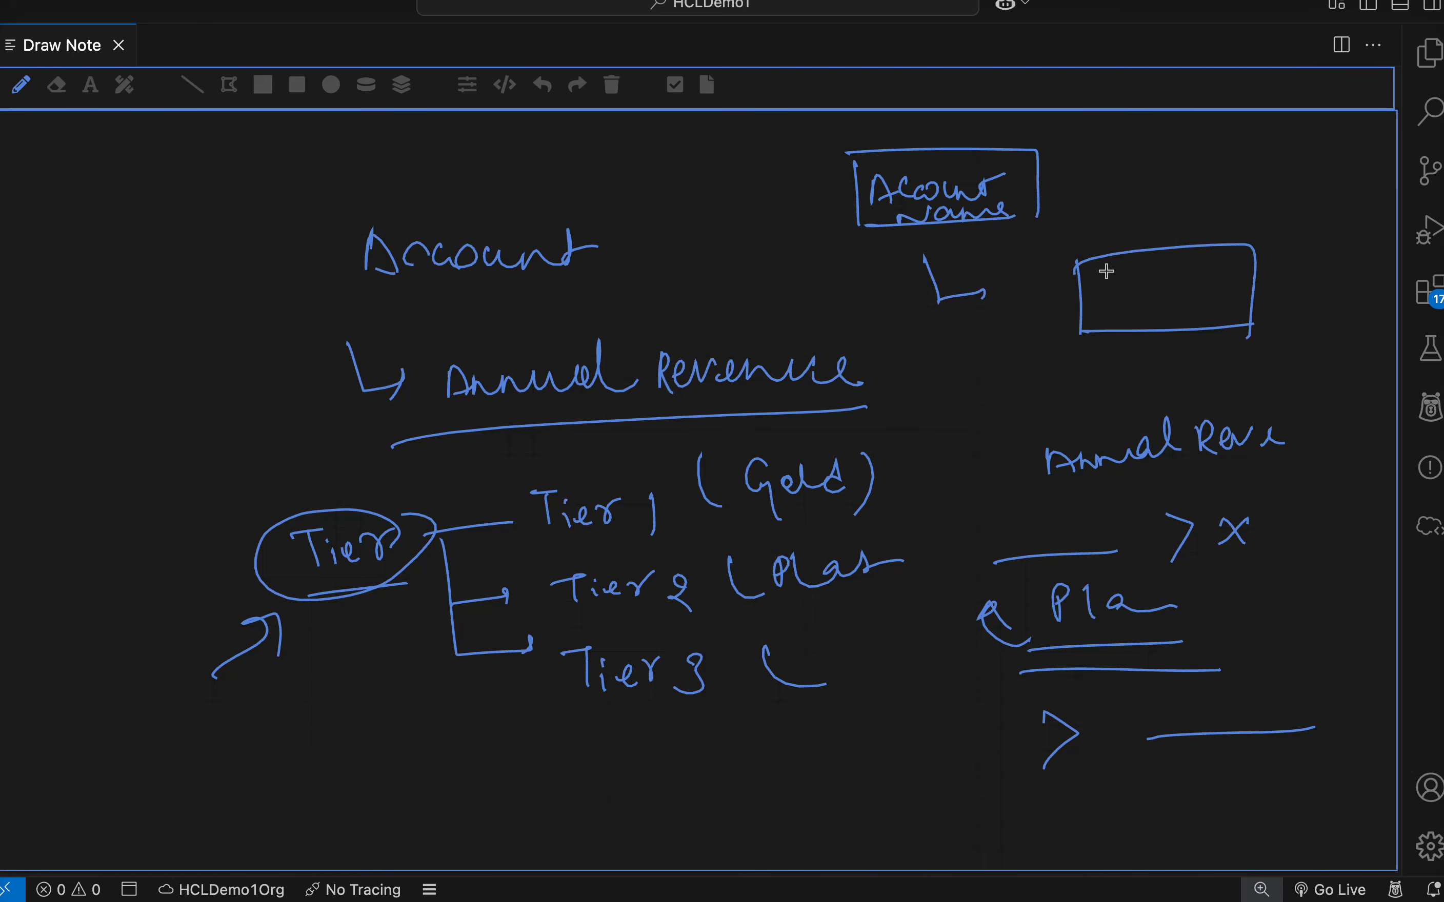
{"action": "left_click_drag", "start_coordinate": [1116, 297], "coordinate": [1202, 278]}
{"action": "mouse_move", "coordinate": [1197, 281]}
{"action": "left_mouse_down"}
{"action": "mouse_move", "coordinate": [1193, 306]}
{"action": "mouse_move", "coordinate": [1224, 299]}
{"action": "left_mouse_up"}
{"action": "left_click_drag", "start_coordinate": [1230, 277], "coordinate": [1232, 310]}
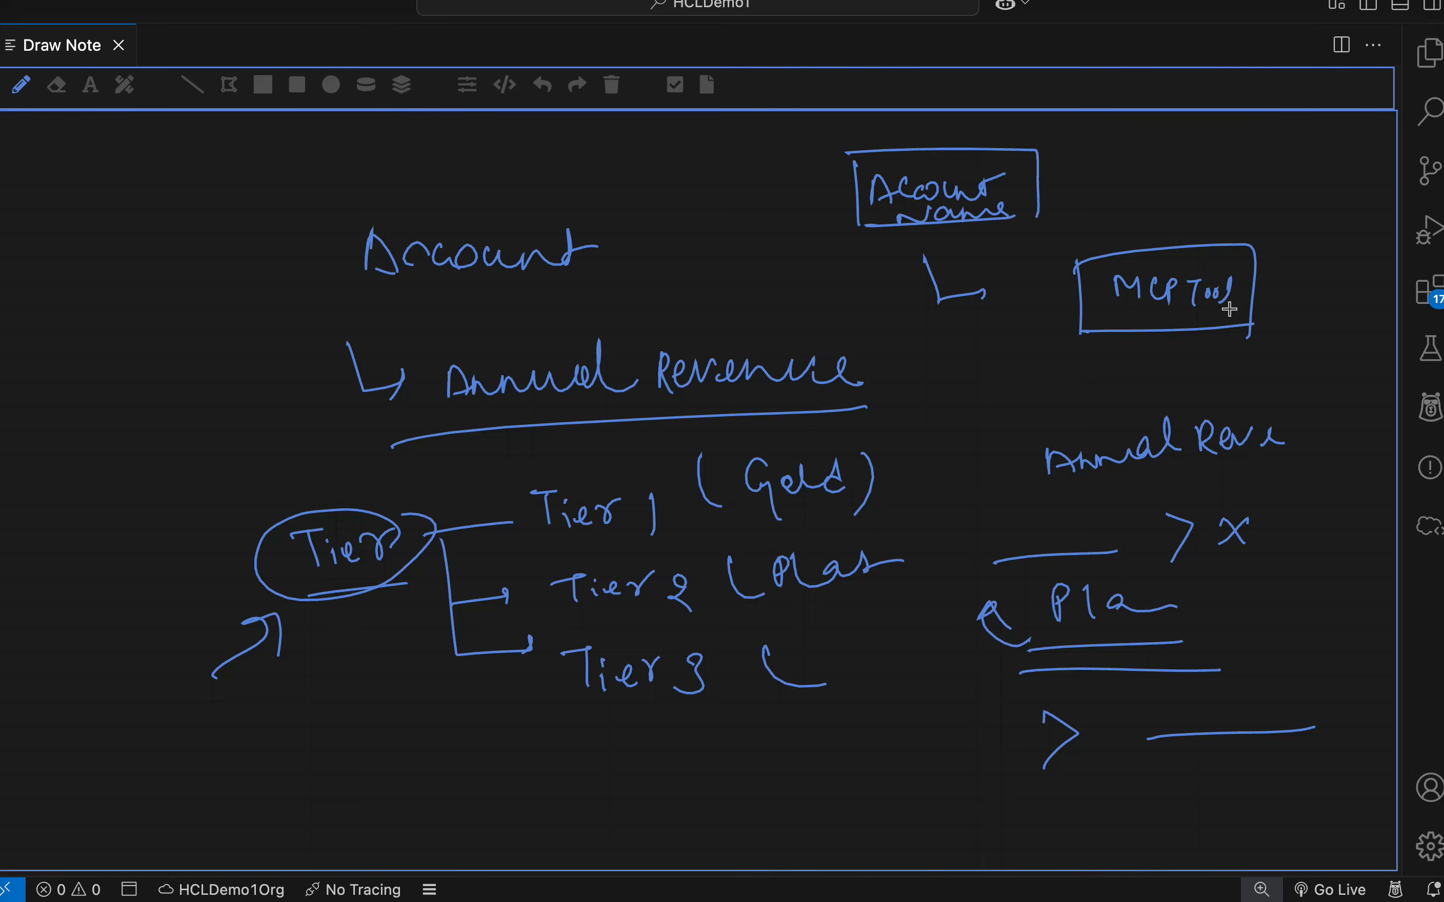
- Add an arrow from the MCP Tool box to a calculation note and another arrow to the word "Tier"
{"action": "mouse_move", "coordinate": [1127, 334]}
{"action": "left_mouse_down"}
{"action": "mouse_move", "coordinate": [1170, 361]}
{"action": "mouse_move", "coordinate": [1271, 349]}
{"action": "mouse_move", "coordinate": [1373, 361]}
{"action": "left_mouse_up"}
{"action": "mouse_move", "coordinate": [1109, 325]}
{"action": "left_mouse_down"}
{"action": "mouse_move", "coordinate": [1008, 401]}
{"action": "mouse_move", "coordinate": [1047, 421]}
{"action": "left_mouse_up"}
{"action": "mouse_move", "coordinate": [941, 364]}
{"action": "left_mouse_down"}
{"action": "mouse_move", "coordinate": [943, 396]}
{"action": "mouse_move", "coordinate": [979, 388]}
{"action": "mouse_move", "coordinate": [999, 355]}
{"action": "mouse_move", "coordinate": [966, 359]}
{"action": "left_mouse_up"}
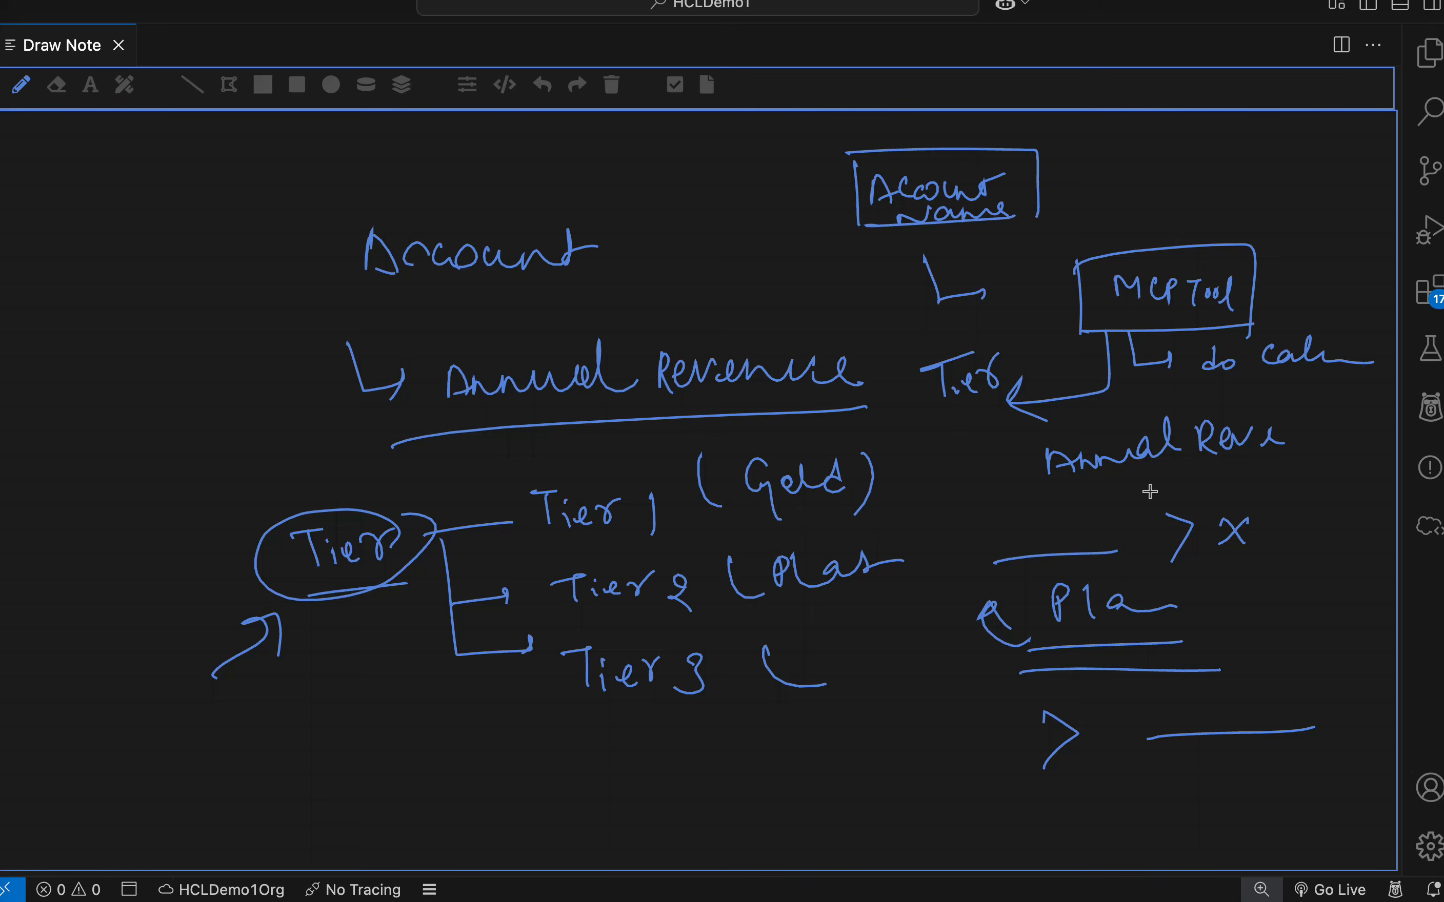
- Encircle the Annual Revenue rule with loose strokes, underline the calculation note, and add a curved arrow inside the rule area
{"action": "mouse_move", "coordinate": [1335, 525]}
{"action": "left_mouse_down"}
{"action": "mouse_move", "coordinate": [1299, 430]}
{"action": "mouse_move", "coordinate": [932, 501]}
{"action": "mouse_move", "coordinate": [973, 683]}
{"action": "left_mouse_up"}
{"action": "left_click_drag", "start_coordinate": [1076, 709], "coordinate": [1220, 687]}
{"action": "left_click_drag", "start_coordinate": [1346, 540], "coordinate": [1289, 627]}
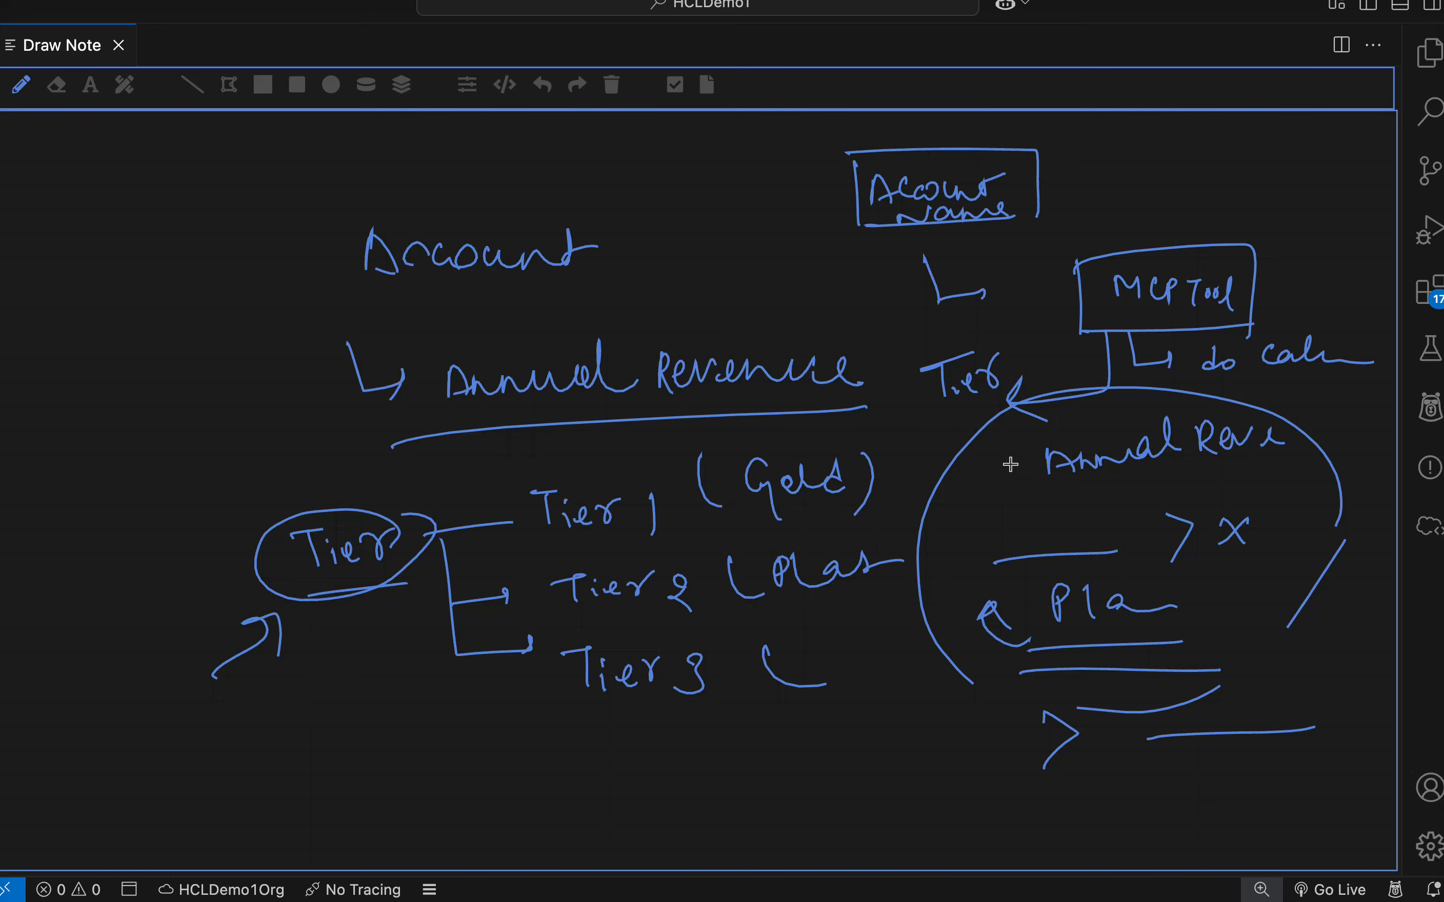
{"action": "left_click_drag", "start_coordinate": [1214, 379], "coordinate": [1326, 396]}
{"action": "mouse_move", "coordinate": [1091, 520]}
{"action": "left_mouse_down"}
{"action": "mouse_move", "coordinate": [1014, 527]}
{"action": "mouse_move", "coordinate": [988, 461]}
{"action": "mouse_move", "coordinate": [1022, 462]}
{"action": "left_mouse_up"}
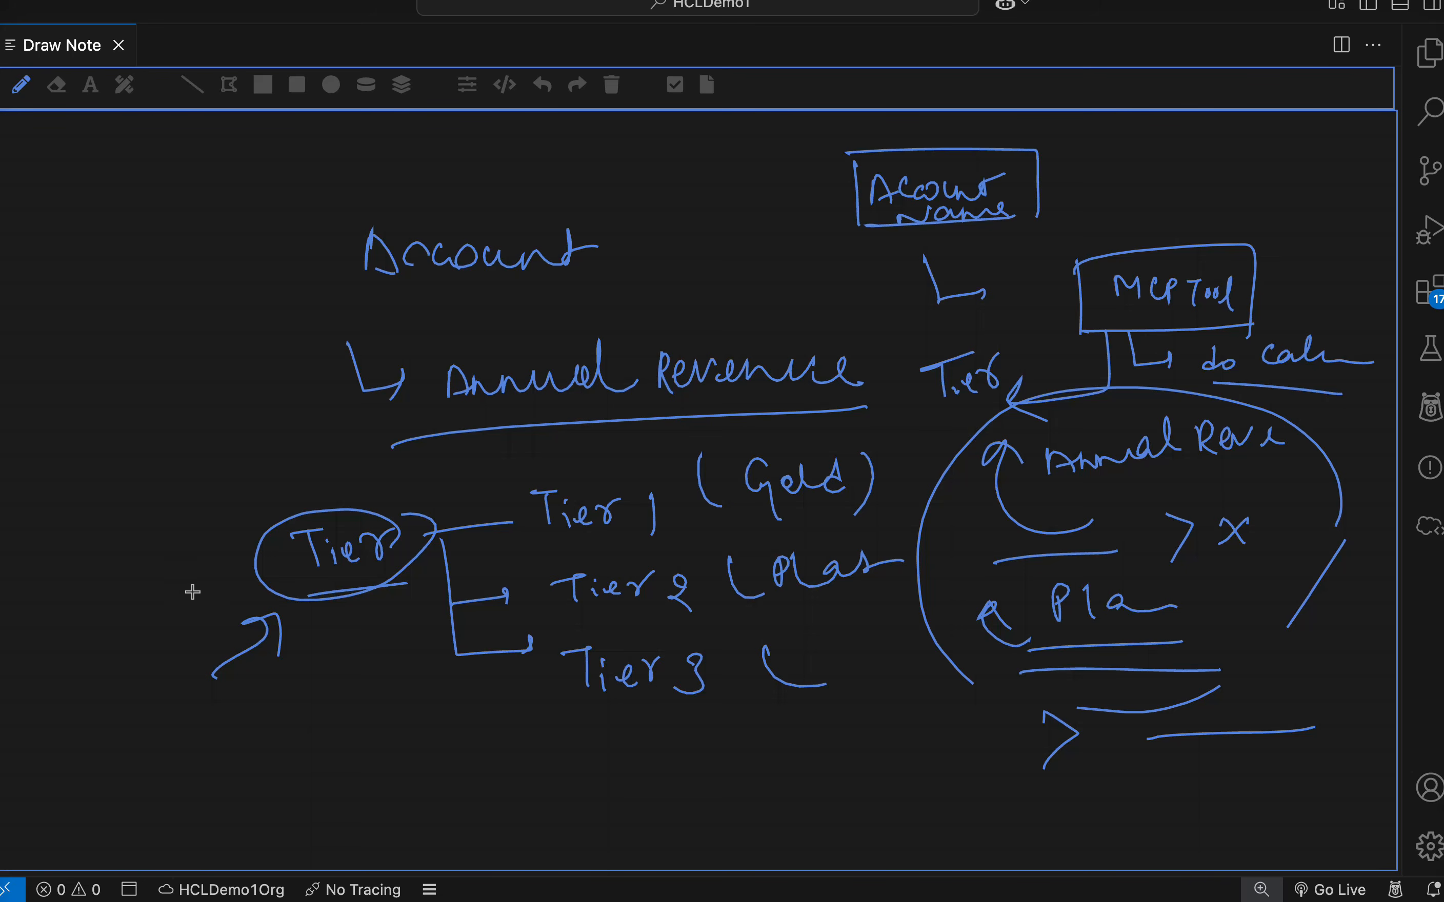
- Add a small arrow mark beside the circled Tier, and clear the whole canvas
{"action": "left_click_drag", "start_coordinate": [212, 591], "coordinate": [257, 571]}
{"action": "mouse_move", "coordinate": [230, 571]}
{"action": "left_mouse_down"}
{"action": "mouse_move", "coordinate": [258, 570]}
{"action": "mouse_move", "coordinate": [256, 592]}
{"action": "left_mouse_up"}
{"action": "left_click", "coordinate": [624, 80]}
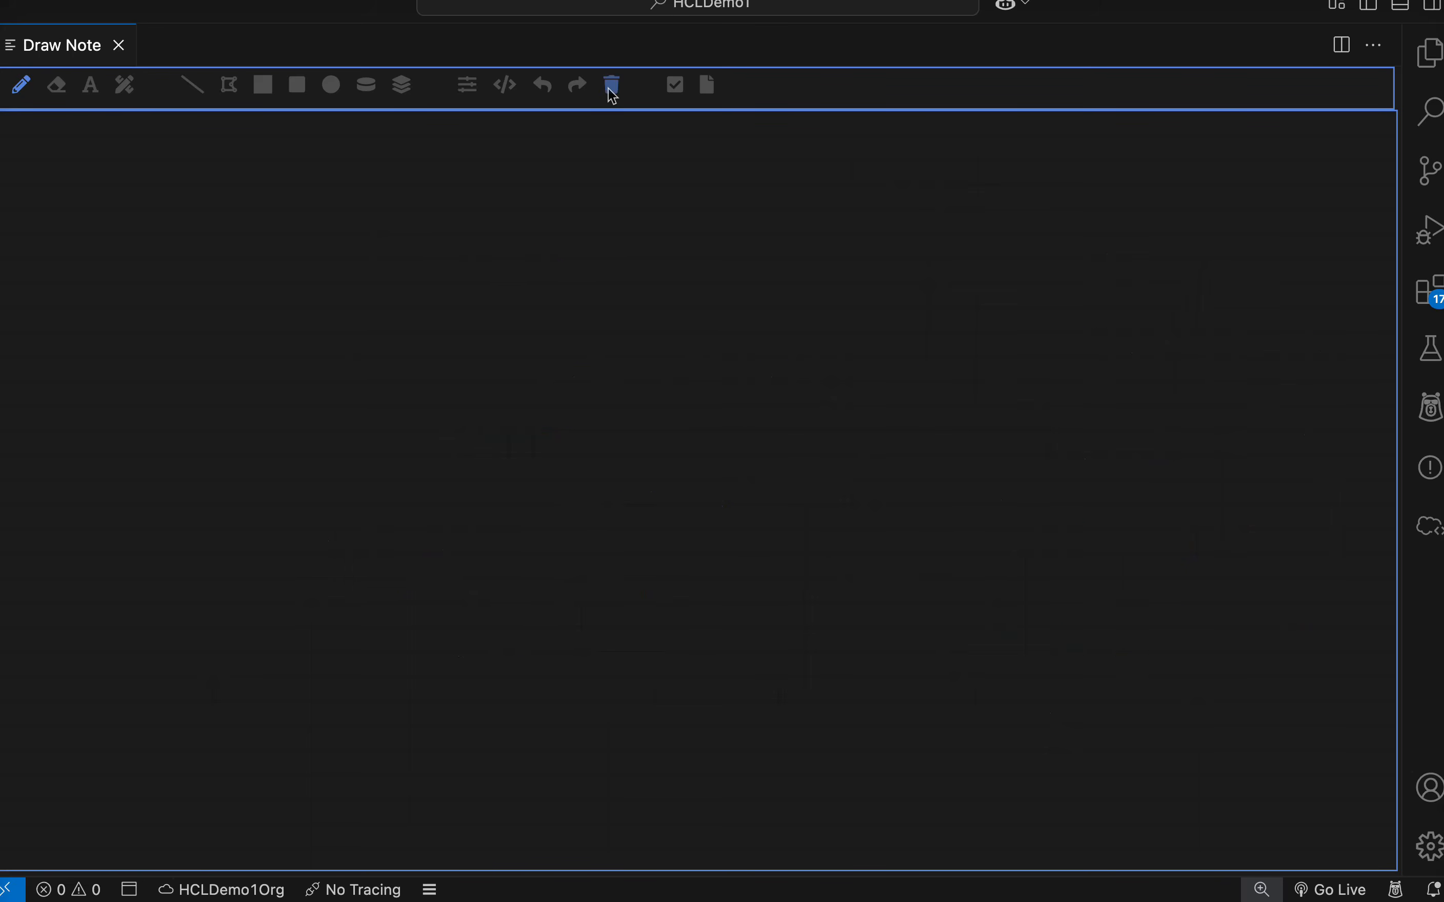
- Handwrite "MCP Tool" with an arrow to the note "An apex class exposed as Global", and underline that note
{"action": "mouse_move", "coordinate": [308, 268]}
{"action": "left_mouse_down"}
{"action": "mouse_move", "coordinate": [483, 285]}
{"action": "mouse_move", "coordinate": [501, 262]}
{"action": "mouse_move", "coordinate": [586, 267]}
{"action": "mouse_move", "coordinate": [590, 226]}
{"action": "mouse_move", "coordinate": [619, 277]}
{"action": "left_mouse_up"}
{"action": "mouse_move", "coordinate": [447, 313]}
{"action": "left_mouse_down"}
{"action": "mouse_move", "coordinate": [444, 373]}
{"action": "mouse_move", "coordinate": [485, 400]}
{"action": "mouse_move", "coordinate": [552, 368]}
{"action": "mouse_move", "coordinate": [646, 379]}
{"action": "mouse_move", "coordinate": [674, 361]}
{"action": "mouse_move", "coordinate": [813, 355]}
{"action": "mouse_move", "coordinate": [1072, 374]}
{"action": "mouse_move", "coordinate": [1138, 336]}
{"action": "mouse_move", "coordinate": [1147, 387]}
{"action": "mouse_move", "coordinate": [1168, 366]}
{"action": "mouse_move", "coordinate": [1230, 358]}
{"action": "mouse_move", "coordinate": [1274, 385]}
{"action": "left_mouse_up"}
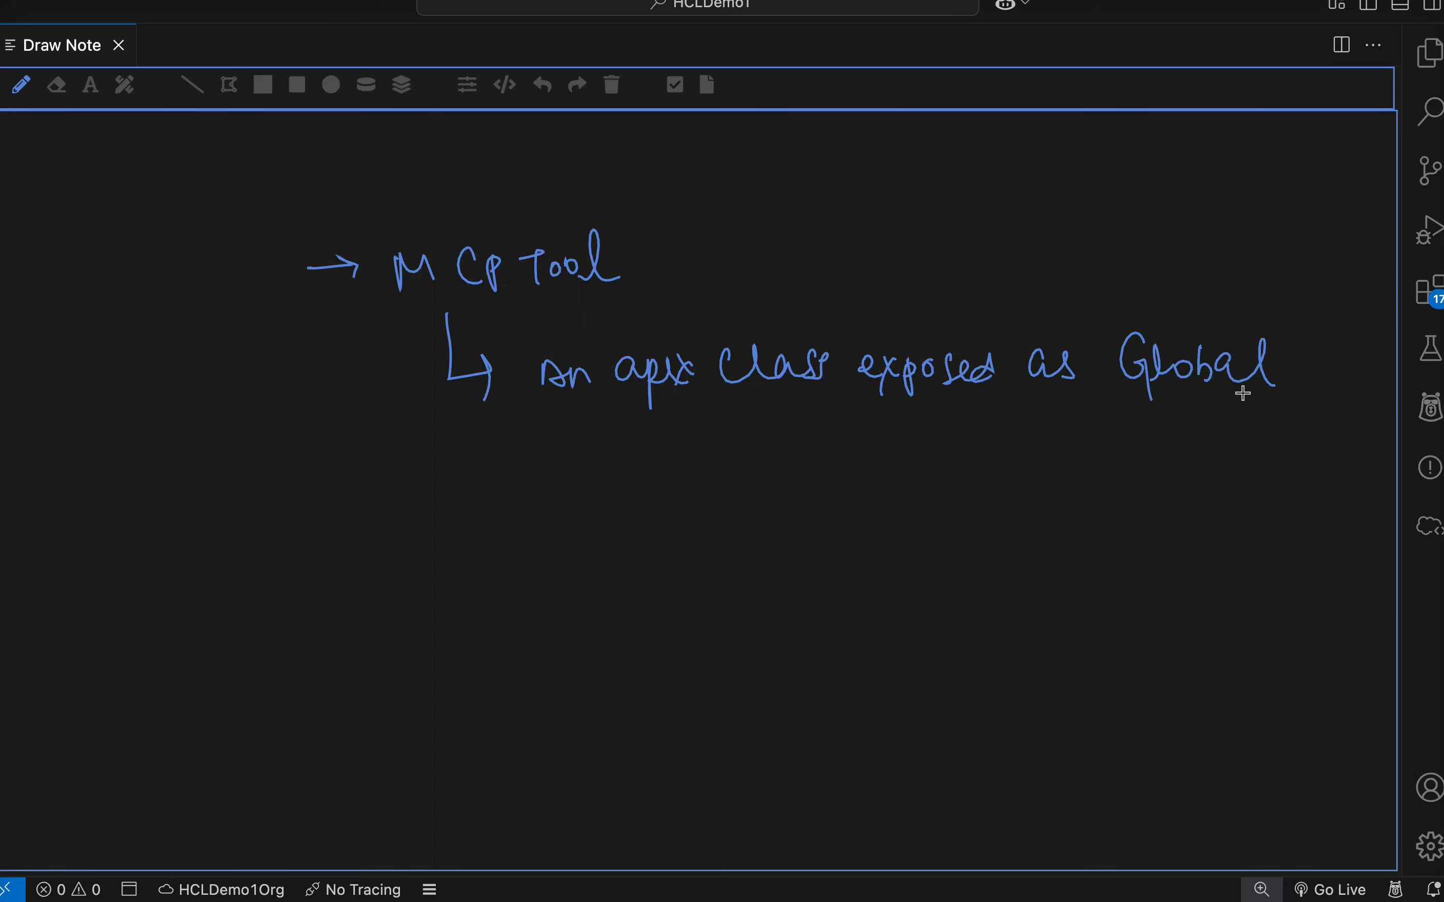
{"action": "left_click_drag", "start_coordinate": [553, 420], "coordinate": [1209, 395]}
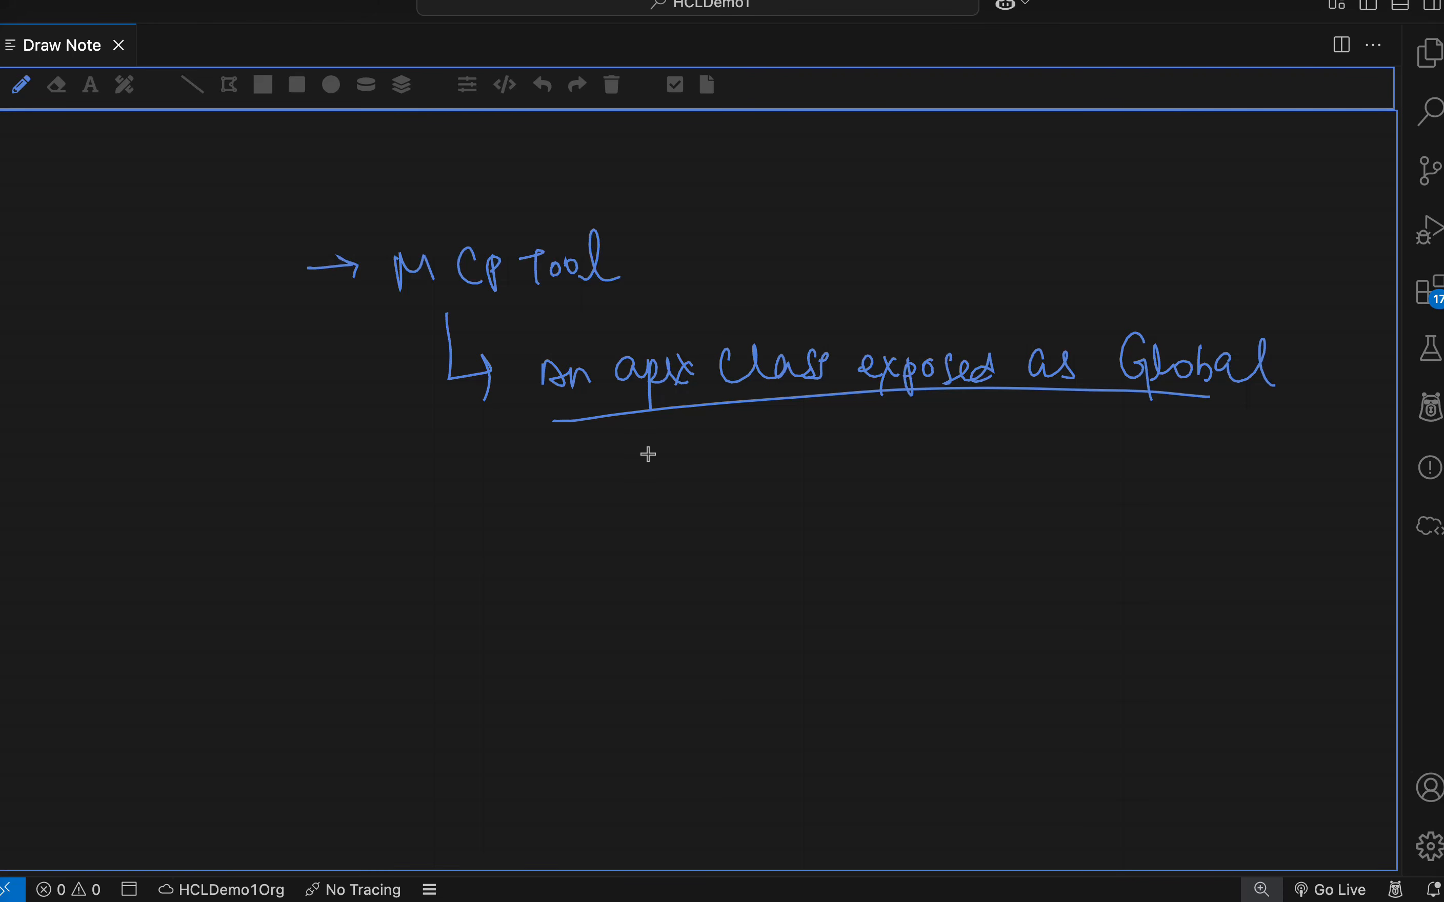
- Handwrite two bracketed requirements below the apex class note: "Should take Input - Acc Name" and "give Output → Acc Tier"
{"action": "mouse_move", "coordinate": [613, 443]}
{"action": "left_mouse_down"}
{"action": "mouse_move", "coordinate": [629, 488]}
{"action": "mouse_move", "coordinate": [682, 458]}
{"action": "mouse_move", "coordinate": [815, 432]}
{"action": "mouse_move", "coordinate": [882, 463]}
{"action": "mouse_move", "coordinate": [930, 441]}
{"action": "mouse_move", "coordinate": [987, 477]}
{"action": "mouse_move", "coordinate": [1133, 442]}
{"action": "mouse_move", "coordinate": [1364, 447]}
{"action": "mouse_move", "coordinate": [1339, 498]}
{"action": "left_mouse_up"}
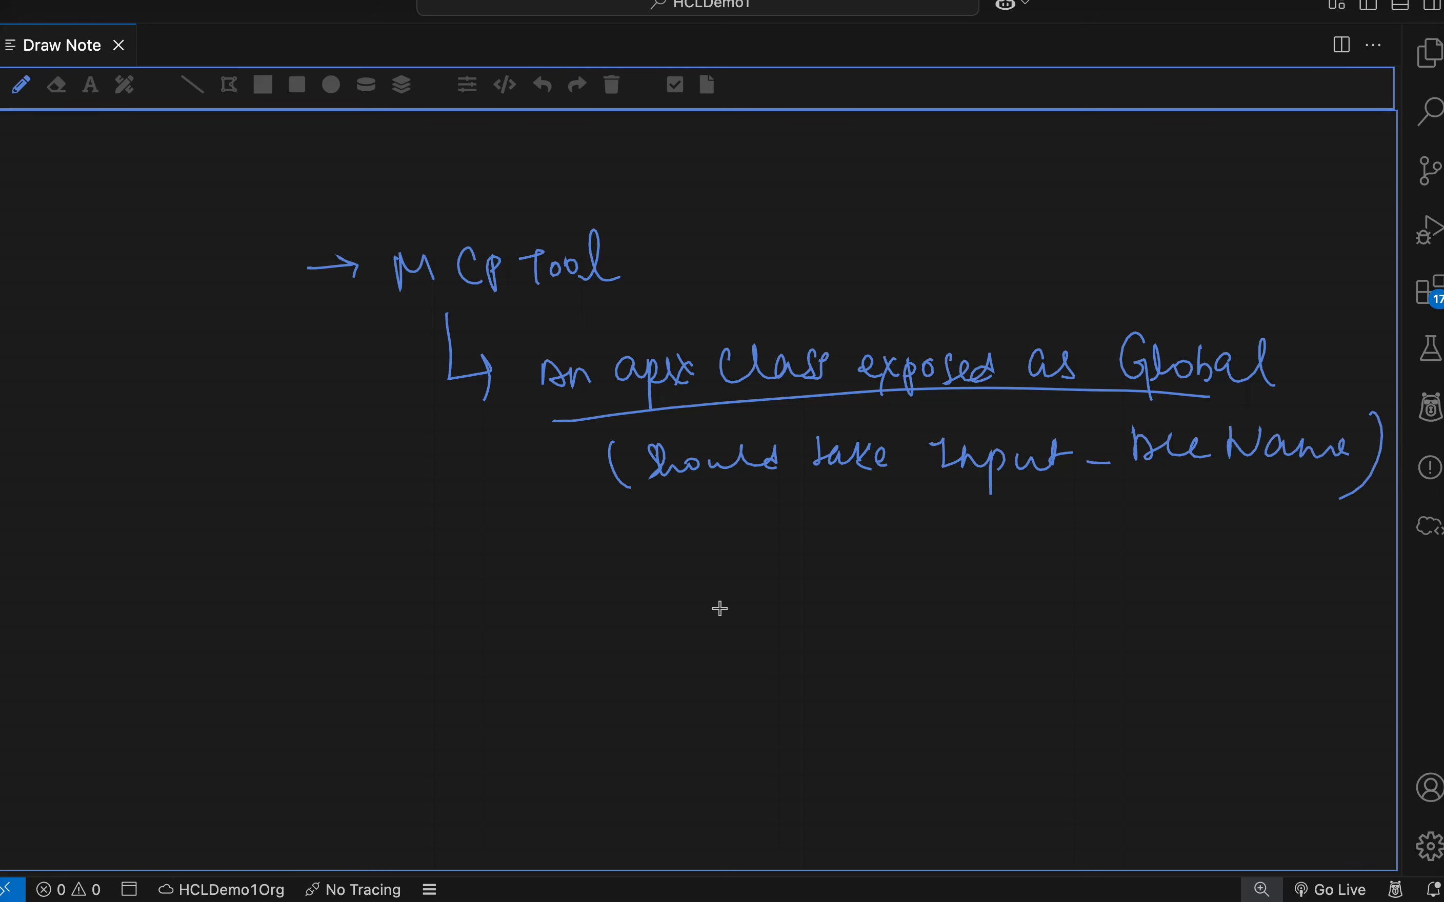
{"action": "mouse_move", "coordinate": [619, 516]}
{"action": "left_mouse_down"}
{"action": "mouse_move", "coordinate": [670, 622]}
{"action": "mouse_move", "coordinate": [667, 548]}
{"action": "mouse_move", "coordinate": [832, 553]}
{"action": "mouse_move", "coordinate": [859, 591]}
{"action": "mouse_move", "coordinate": [895, 553]}
{"action": "mouse_move", "coordinate": [992, 561]}
{"action": "mouse_move", "coordinate": [1147, 532]}
{"action": "mouse_move", "coordinate": [1184, 554]}
{"action": "mouse_move", "coordinate": [1229, 552]}
{"action": "mouse_move", "coordinate": [1243, 538]}
{"action": "left_mouse_up"}
{"action": "left_click_drag", "start_coordinate": [1278, 516], "coordinate": [1276, 603]}
- Handwrite a third bracketed requirement saying the class should hold the logic to calculate the tier
{"action": "left_click_drag", "start_coordinate": [608, 647], "coordinate": [642, 722]}
{"action": "mouse_move", "coordinate": [679, 649]}
{"action": "left_mouse_down"}
{"action": "mouse_move", "coordinate": [713, 680]}
{"action": "mouse_move", "coordinate": [808, 695]}
{"action": "left_mouse_up"}
{"action": "mouse_move", "coordinate": [854, 636]}
{"action": "left_mouse_down"}
{"action": "mouse_move", "coordinate": [857, 695]}
{"action": "mouse_move", "coordinate": [897, 674]}
{"action": "left_mouse_up"}
{"action": "left_click_drag", "start_coordinate": [939, 671], "coordinate": [945, 687]}
{"action": "left_click_drag", "start_coordinate": [978, 681], "coordinate": [976, 692]}
{"action": "mouse_move", "coordinate": [1024, 644]}
{"action": "left_mouse_down"}
{"action": "mouse_move", "coordinate": [1026, 680]}
{"action": "mouse_move", "coordinate": [1043, 680]}
{"action": "left_mouse_up"}
{"action": "mouse_move", "coordinate": [1128, 648]}
{"action": "left_mouse_down"}
{"action": "mouse_move", "coordinate": [1134, 672]}
{"action": "mouse_move", "coordinate": [1187, 656]}
{"action": "mouse_move", "coordinate": [1286, 671]}
{"action": "mouse_move", "coordinate": [1310, 636]}
{"action": "left_mouse_up"}
{"action": "mouse_move", "coordinate": [1302, 636]}
{"action": "left_mouse_down"}
{"action": "mouse_move", "coordinate": [1304, 666]}
{"action": "mouse_move", "coordinate": [1356, 659]}
{"action": "mouse_move", "coordinate": [1345, 714]}
{"action": "left_mouse_up"}
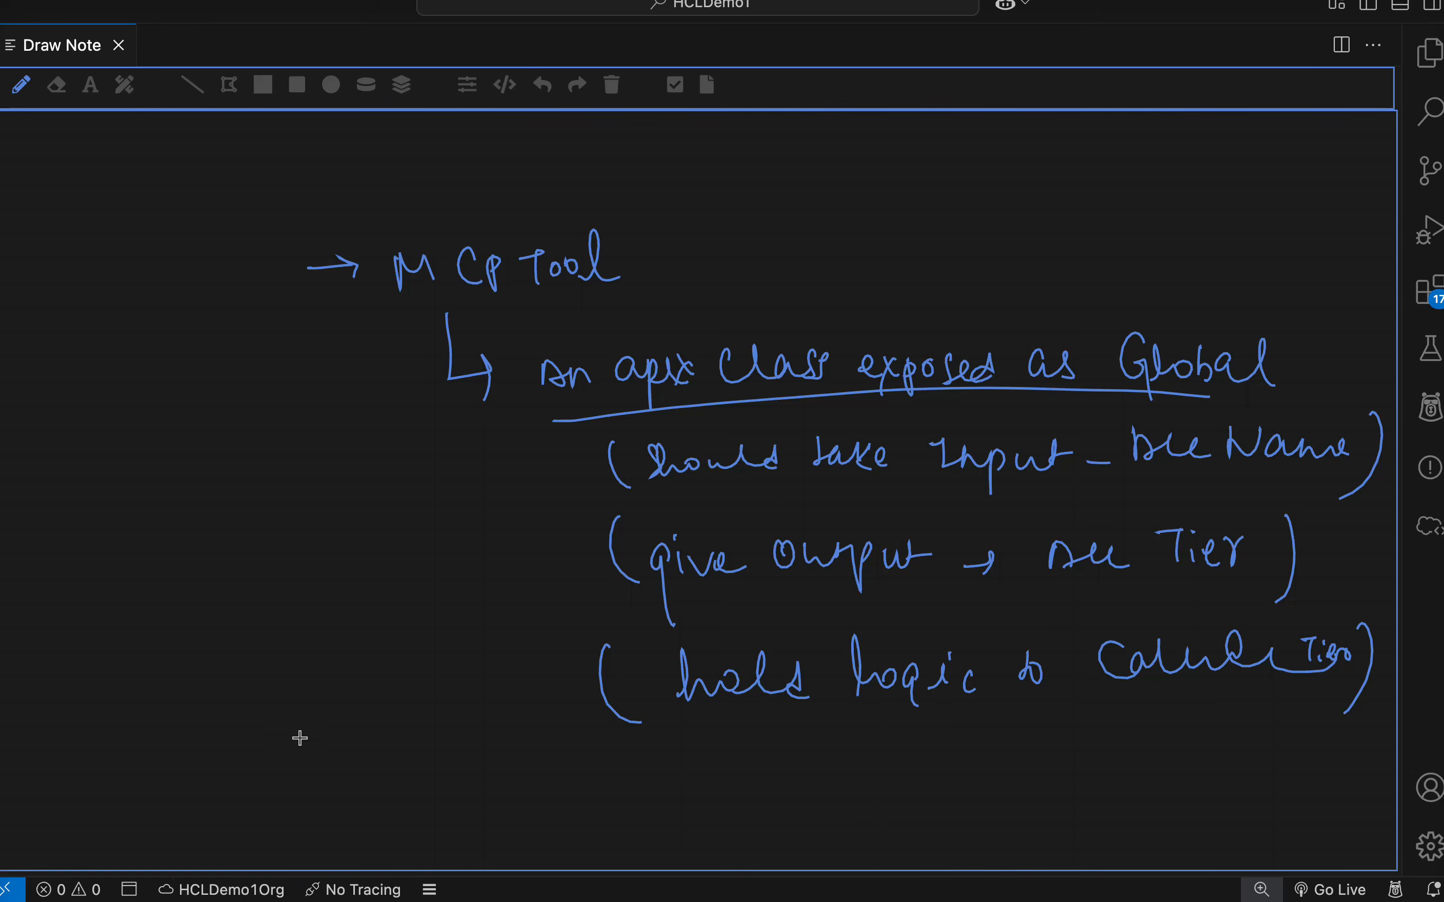
- Handwrite "MCP server" below the requirements, with an arrow to a note about adding this as a new MCP tool
{"action": "left_click_drag", "start_coordinate": [173, 777], "coordinate": [234, 772]}
{"action": "mouse_move", "coordinate": [222, 762]}
{"action": "left_mouse_down"}
{"action": "mouse_move", "coordinate": [225, 789]}
{"action": "mouse_move", "coordinate": [292, 776]}
{"action": "mouse_move", "coordinate": [311, 803]}
{"action": "left_mouse_up"}
{"action": "mouse_move", "coordinate": [349, 770]}
{"action": "left_mouse_down"}
{"action": "mouse_move", "coordinate": [325, 779]}
{"action": "mouse_move", "coordinate": [350, 800]}
{"action": "left_mouse_up"}
{"action": "left_click_drag", "start_coordinate": [368, 767], "coordinate": [387, 781]}
{"action": "left_click_drag", "start_coordinate": [426, 770], "coordinate": [650, 774]}
{"action": "mouse_move", "coordinate": [640, 768]}
{"action": "left_mouse_down"}
{"action": "mouse_move", "coordinate": [647, 796]}
{"action": "mouse_move", "coordinate": [763, 766]}
{"action": "mouse_move", "coordinate": [794, 788]}
{"action": "mouse_move", "coordinate": [894, 776]}
{"action": "mouse_move", "coordinate": [925, 789]}
{"action": "left_mouse_up"}
{"action": "left_click", "coordinate": [895, 745]}
{"action": "mouse_move", "coordinate": [989, 746]}
{"action": "left_mouse_down"}
{"action": "mouse_move", "coordinate": [995, 773]}
{"action": "mouse_move", "coordinate": [1068, 778]}
{"action": "mouse_move", "coordinate": [1207, 765]}
{"action": "mouse_move", "coordinate": [1238, 735]}
{"action": "left_mouse_up"}
{"action": "mouse_move", "coordinate": [962, 828]}
{"action": "left_mouse_down"}
{"action": "mouse_move", "coordinate": [1141, 824]}
{"action": "mouse_move", "coordinate": [1192, 858]}
{"action": "left_mouse_up"}
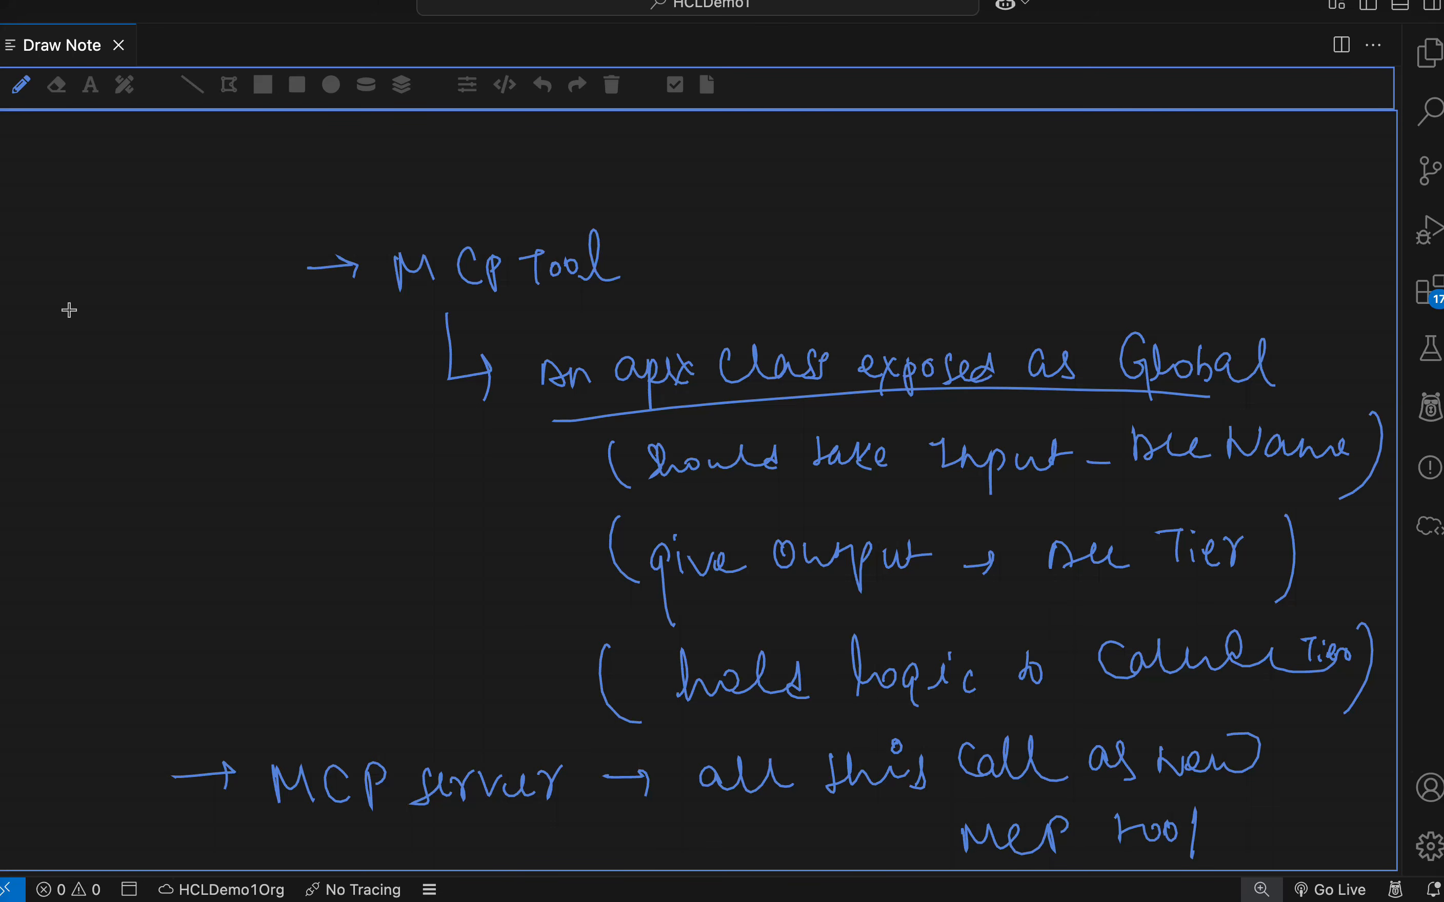
- Handwrite "Create a Custom Connection" at the top with a long arrow down to MCP server, and clear the canvas
{"action": "mouse_move", "coordinate": [10, 173]}
{"action": "left_mouse_down"}
{"action": "mouse_move", "coordinate": [51, 154]}
{"action": "mouse_move", "coordinate": [94, 185]}
{"action": "mouse_move", "coordinate": [207, 152]}
{"action": "mouse_move", "coordinate": [349, 156]}
{"action": "mouse_move", "coordinate": [408, 175]}
{"action": "mouse_move", "coordinate": [590, 141]}
{"action": "mouse_move", "coordinate": [657, 156]}
{"action": "left_mouse_up"}
{"action": "mouse_move", "coordinate": [206, 237]}
{"action": "left_mouse_down"}
{"action": "mouse_move", "coordinate": [240, 365]}
{"action": "mouse_move", "coordinate": [380, 681]}
{"action": "mouse_move", "coordinate": [400, 661]}
{"action": "mouse_move", "coordinate": [394, 707]}
{"action": "left_mouse_up"}
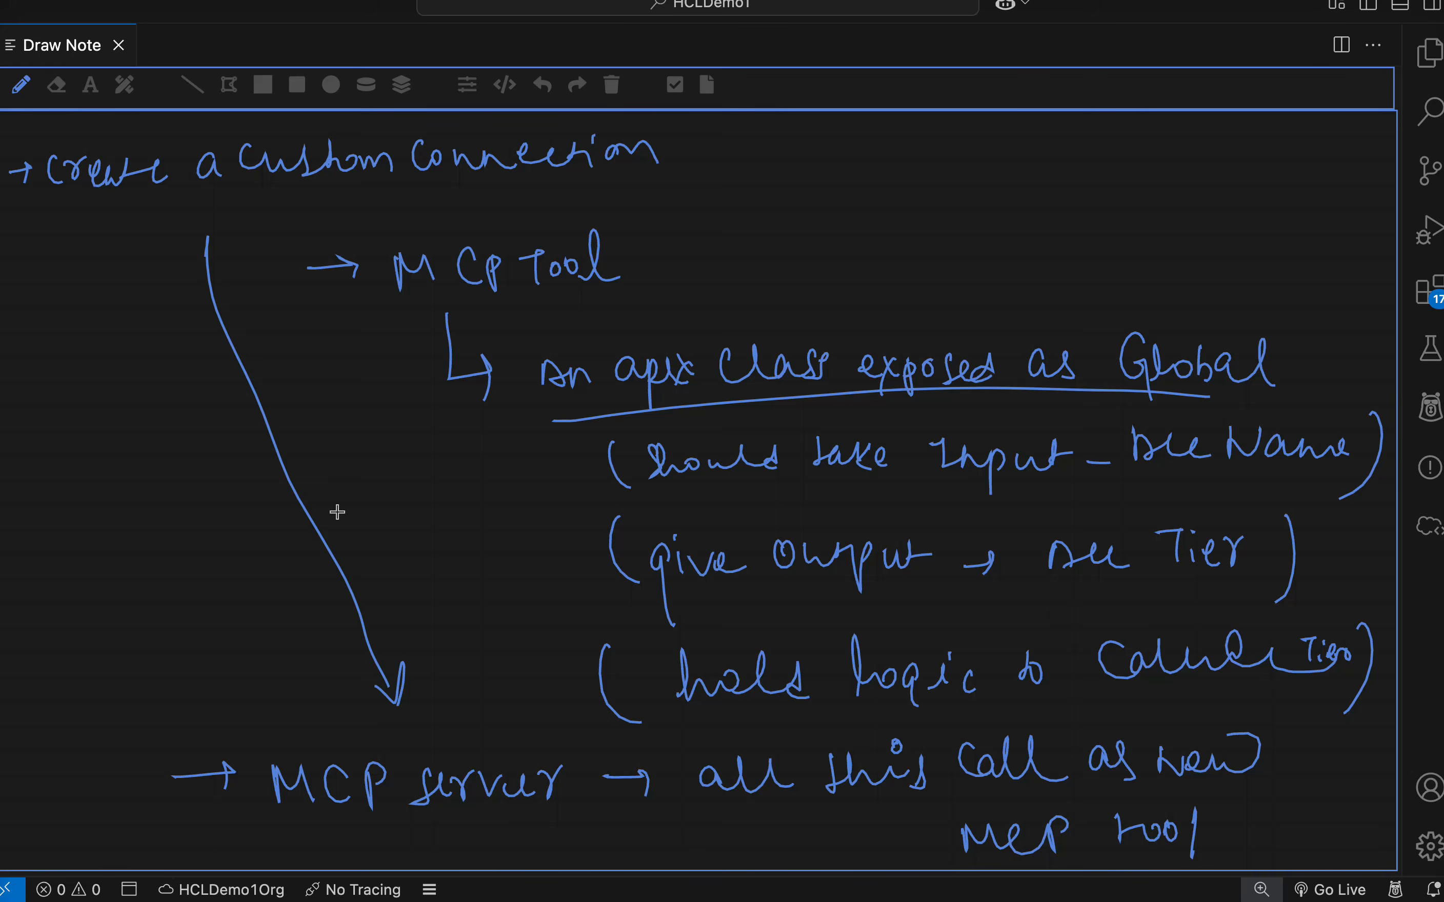
{"action": "left_click", "coordinate": [615, 93]}
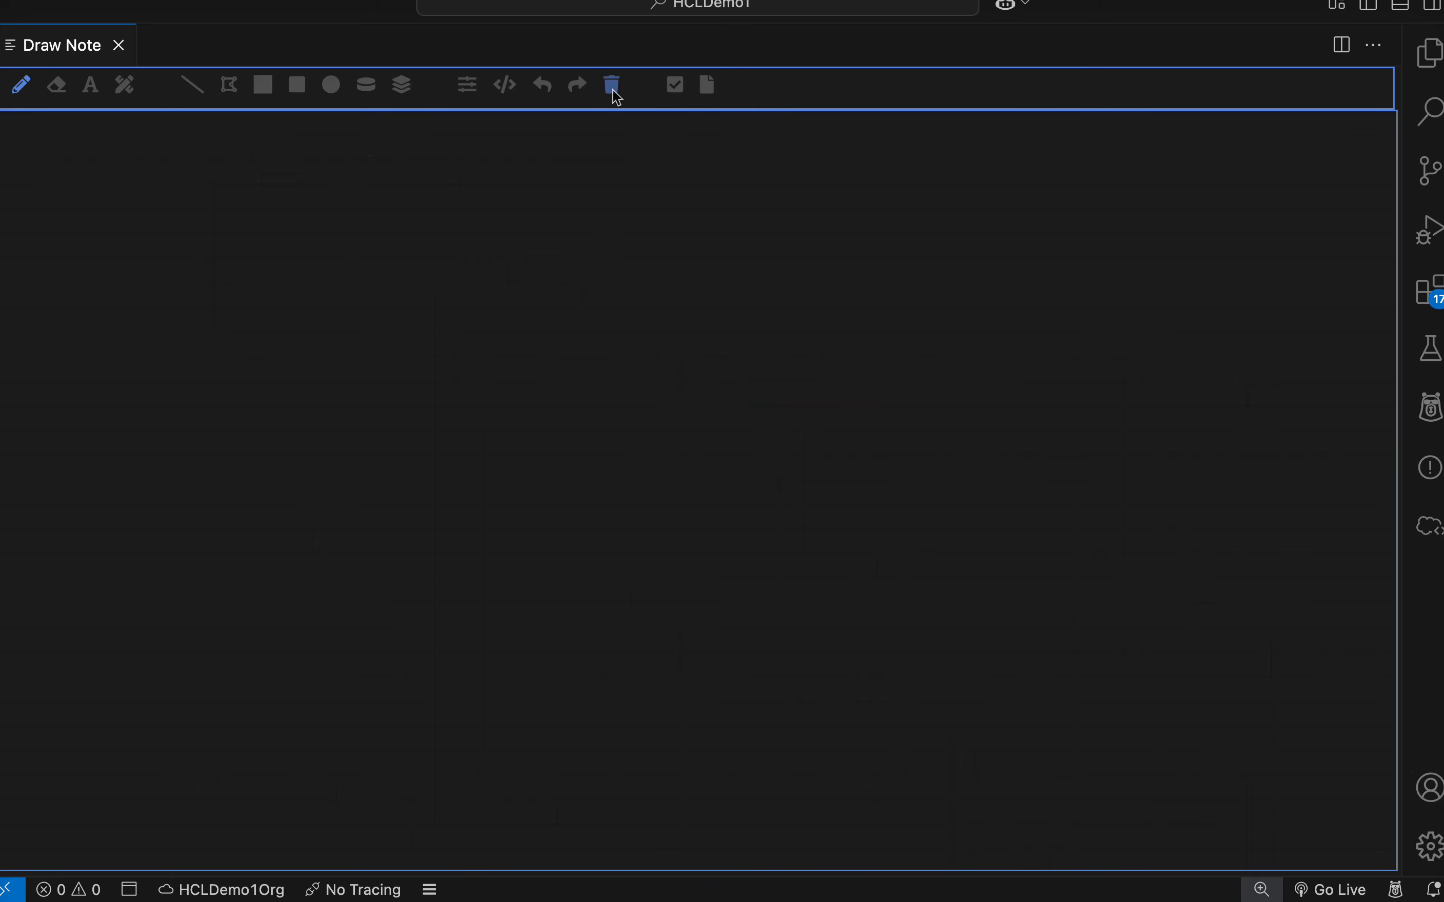
- Switch to the Salesforce Developer Console in Chrome and examine the name and global modifier of the CustomerTierAction class
{"action": "left_click", "coordinate": [173, 871]}
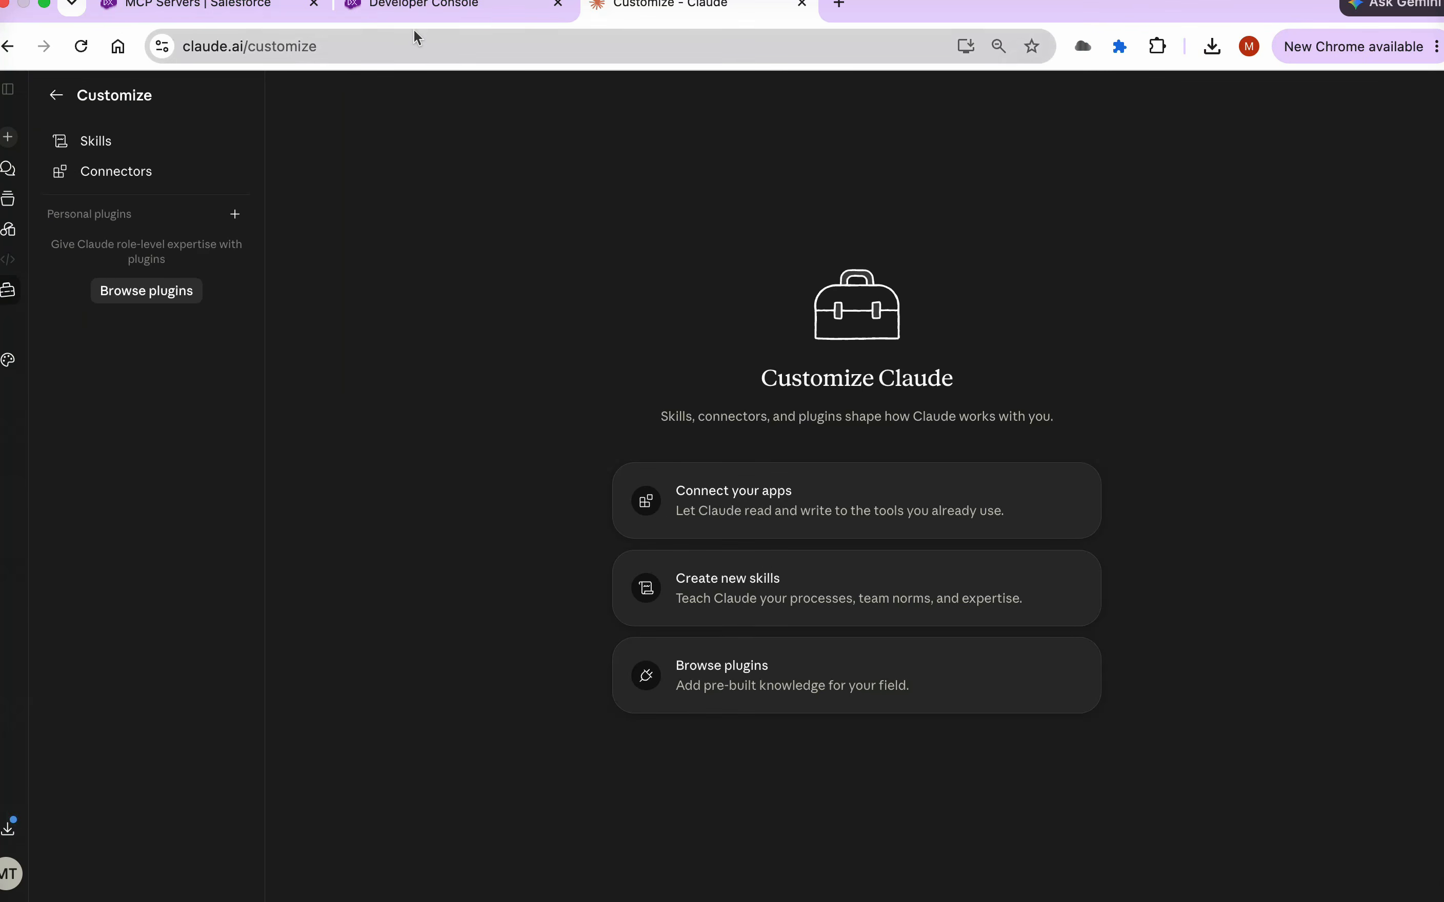
{"action": "left_click", "coordinate": [416, 13]}
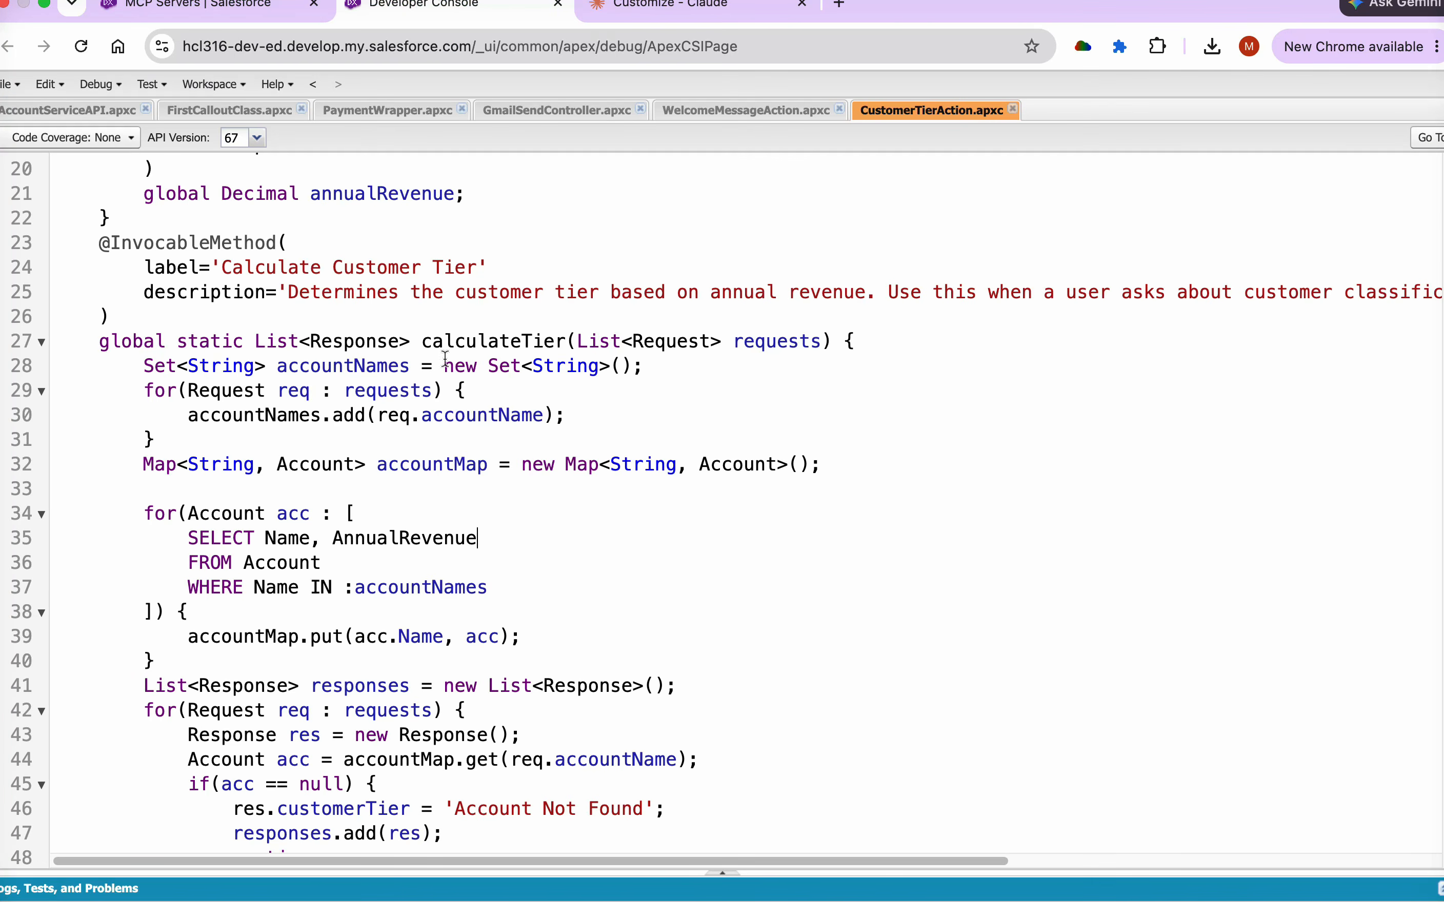
{"action": "left_click_drag", "start_coordinate": [677, 708], "coordinate": [502, 118]}
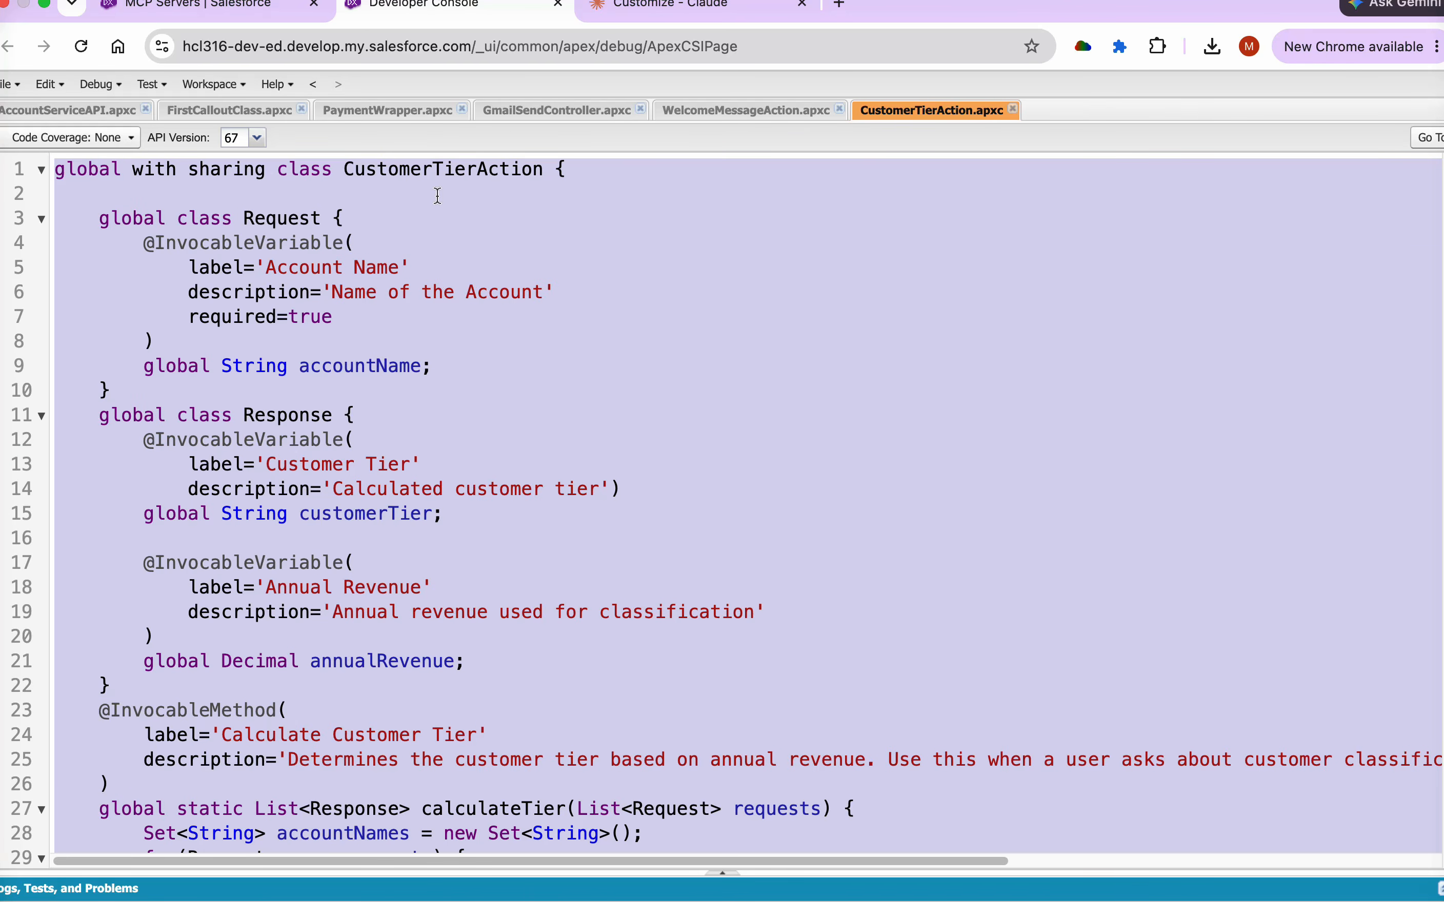
{"action": "left_click", "coordinate": [448, 170]}
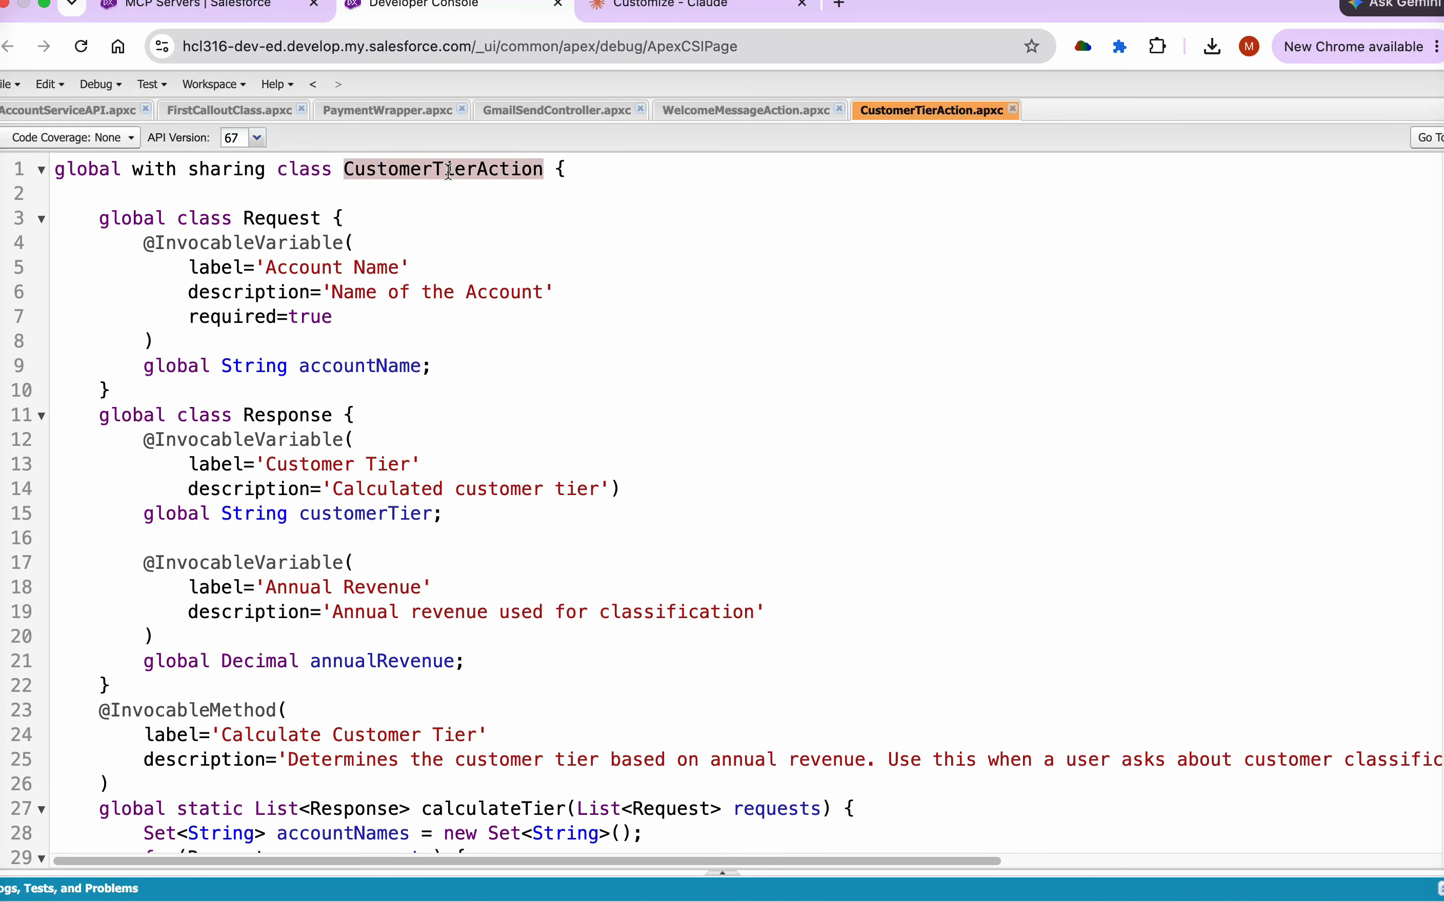
{"action": "left_click", "coordinate": [71, 170]}
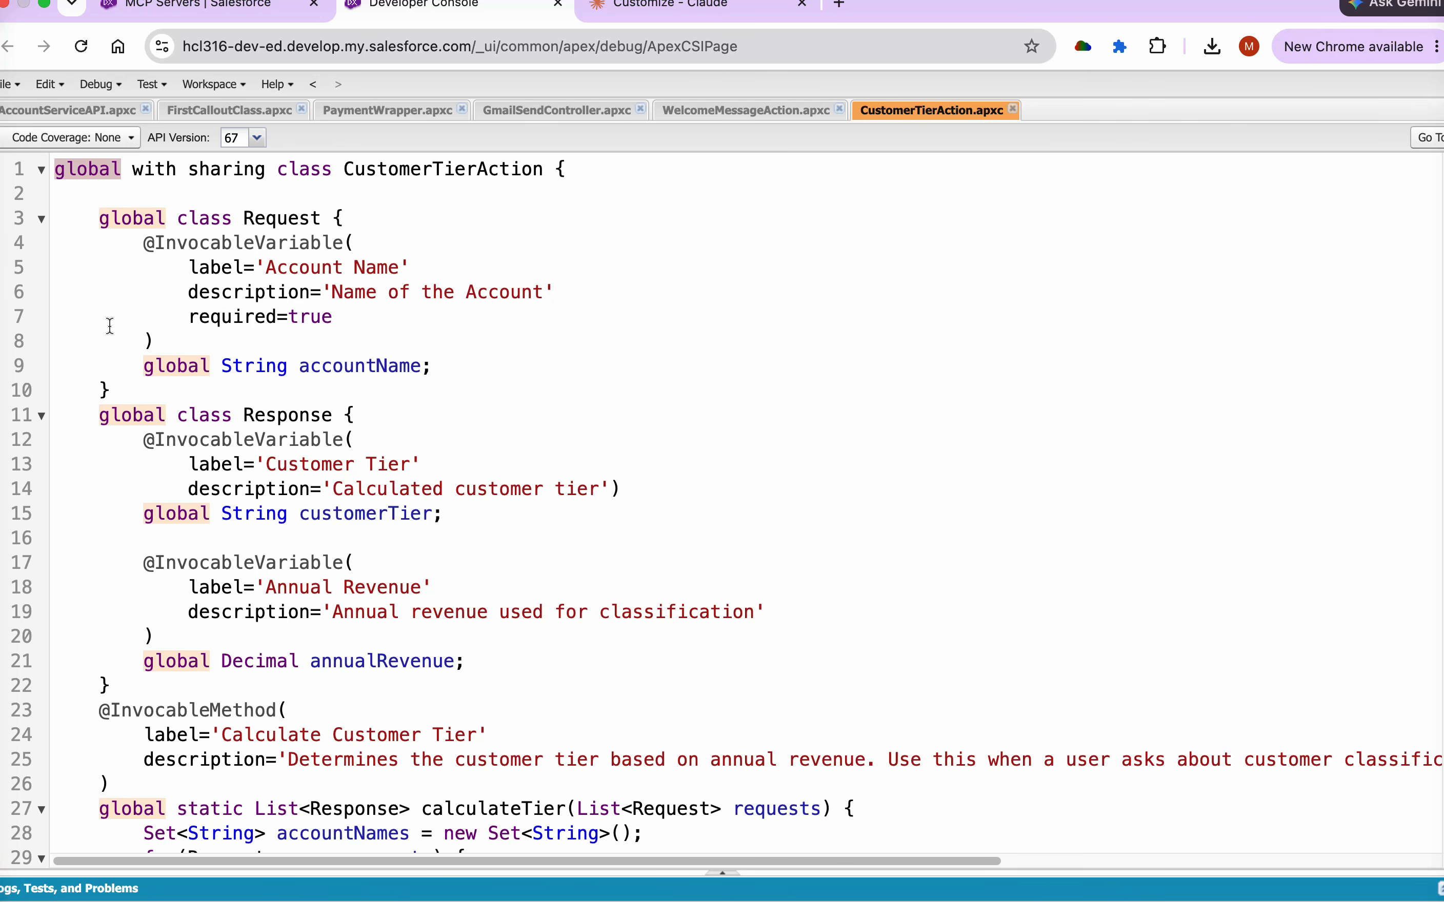
- Examine the Request and Response class names and the Request class's InvocableVariable annotation, label, description and accountName variable
{"action": "left_click", "coordinate": [279, 218]}
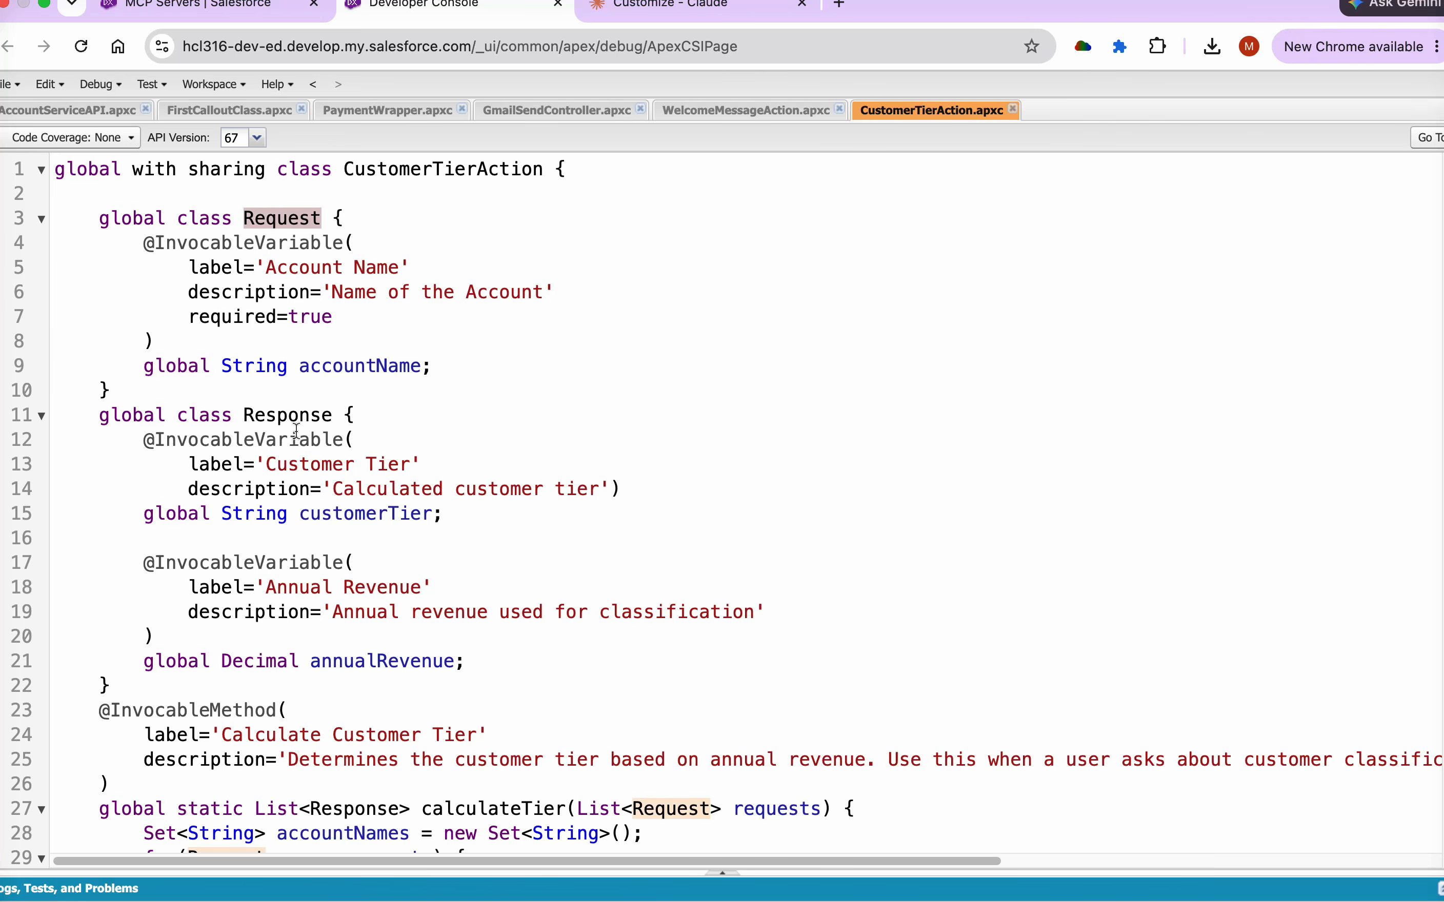
{"action": "left_click", "coordinate": [290, 413]}
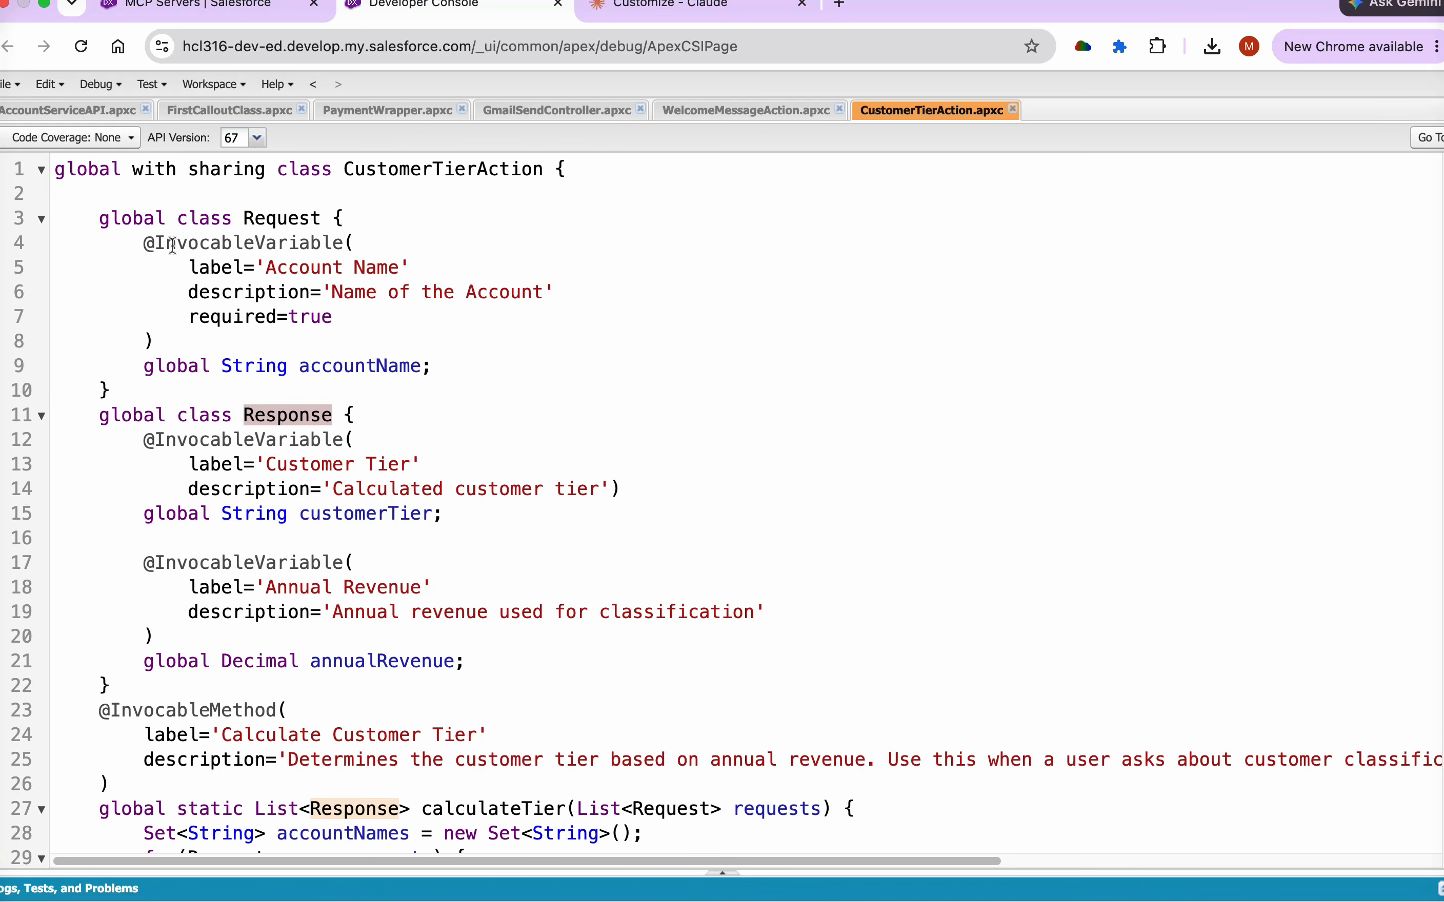
{"action": "left_click", "coordinate": [278, 241]}
{"action": "left_click_drag", "start_coordinate": [279, 242], "coordinate": [343, 239]}
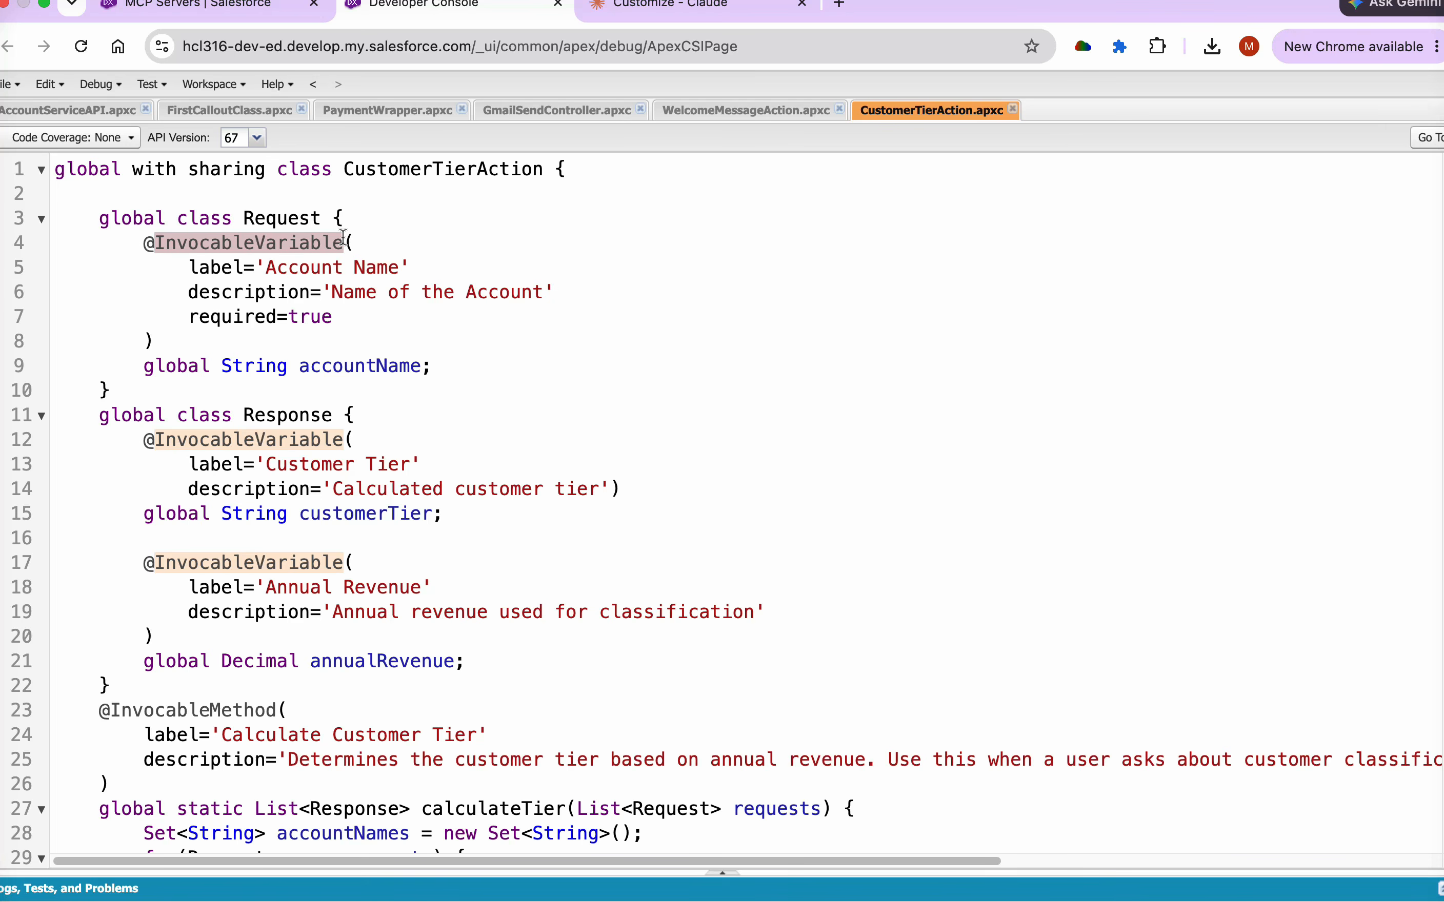
{"action": "left_click_drag", "start_coordinate": [188, 266], "coordinate": [377, 310]}
{"action": "left_click", "coordinate": [362, 364]}
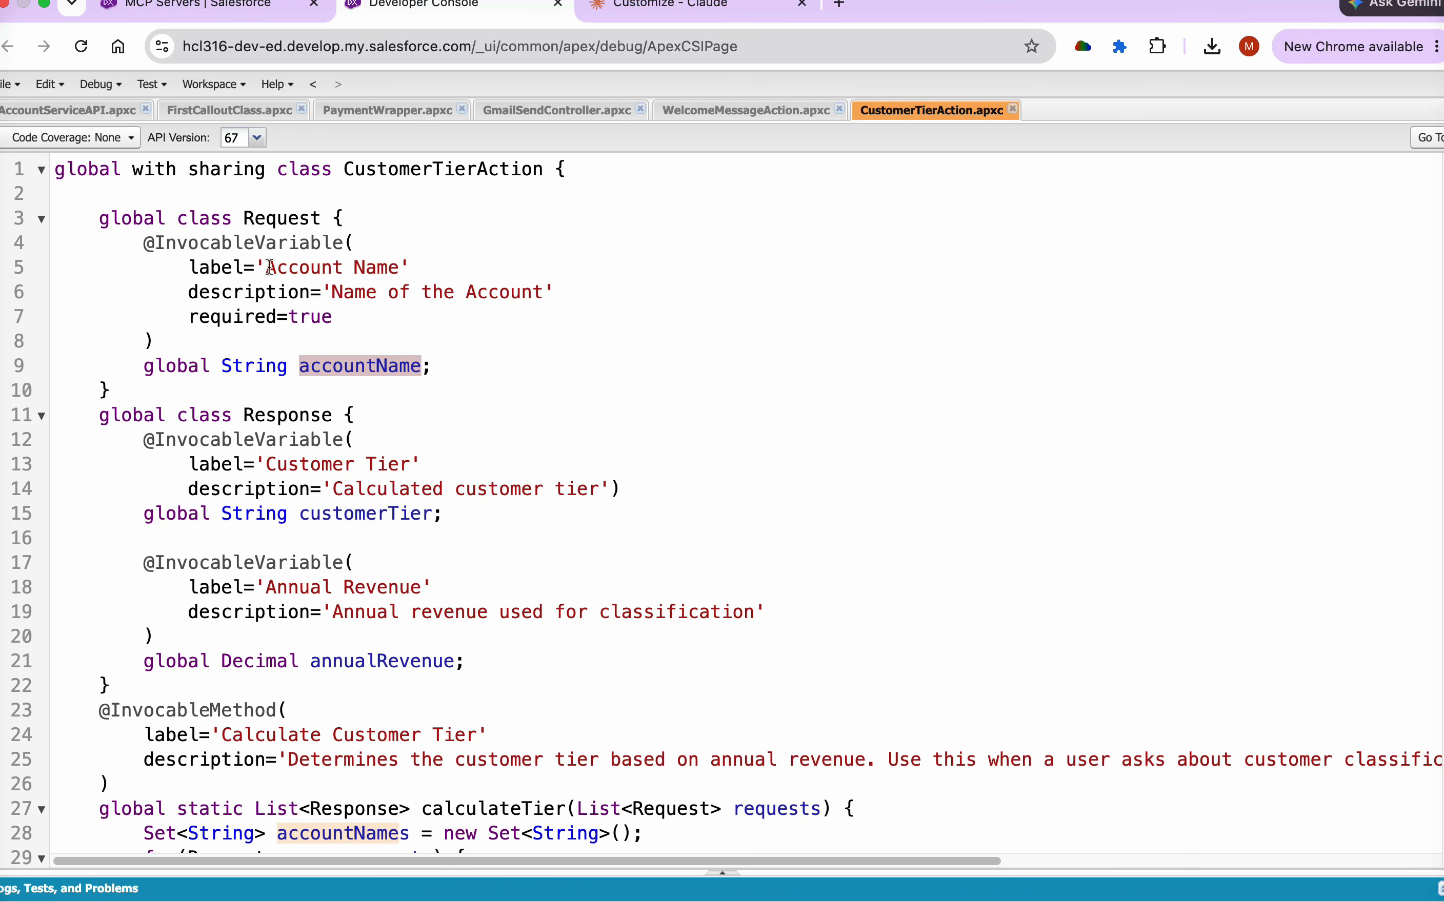
- Examine the Response class and its customerTier and annualRevenue output variables
{"action": "left_click_drag", "start_coordinate": [237, 411], "coordinate": [333, 415]}
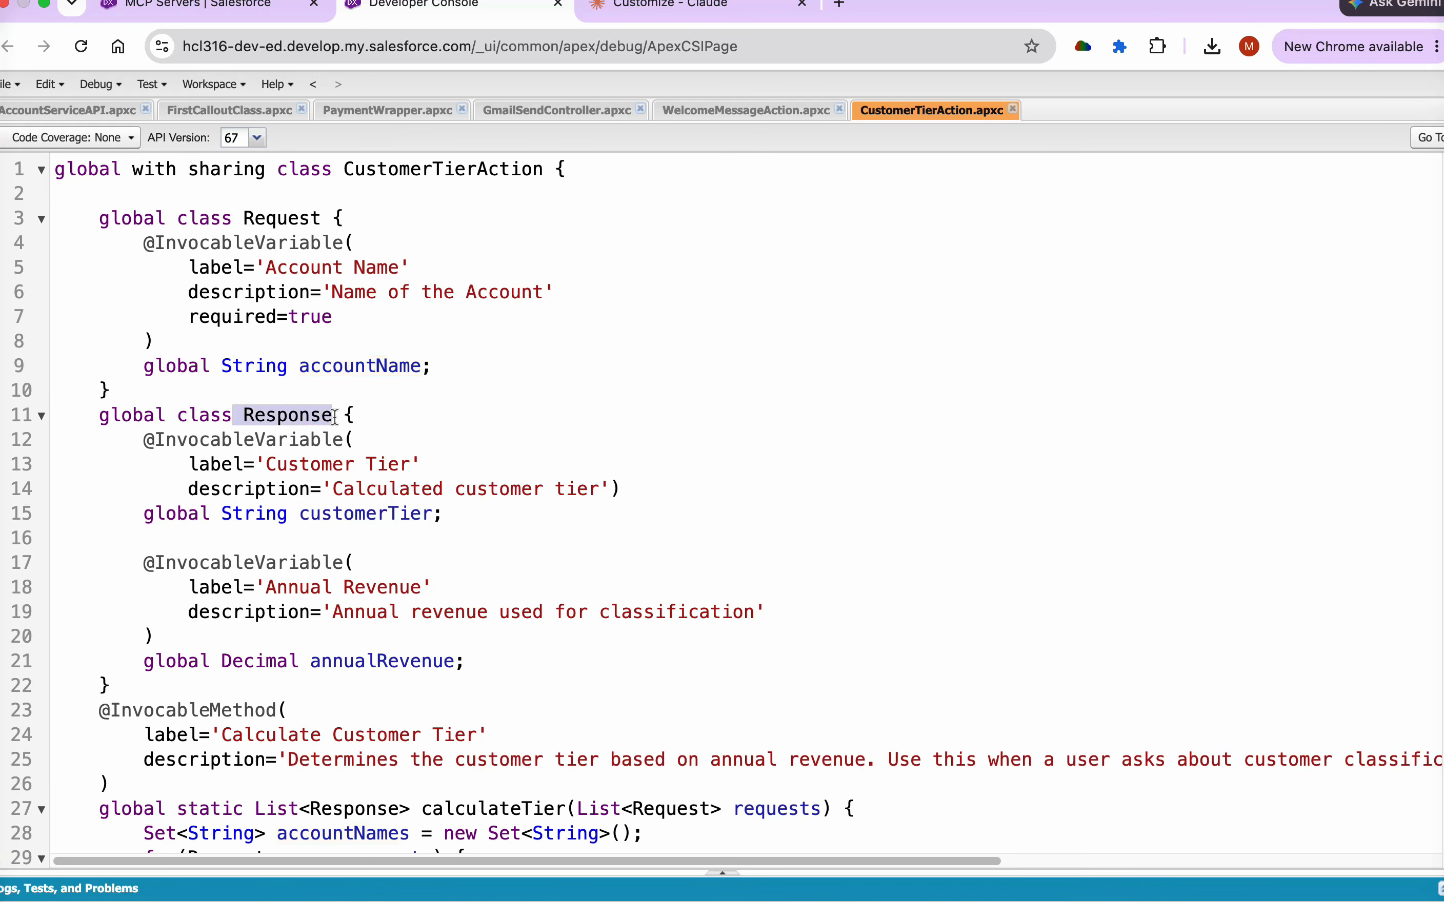
{"action": "left_click_drag", "start_coordinate": [300, 514], "coordinate": [432, 513]}
{"action": "left_click_drag", "start_coordinate": [311, 662], "coordinate": [459, 664]}
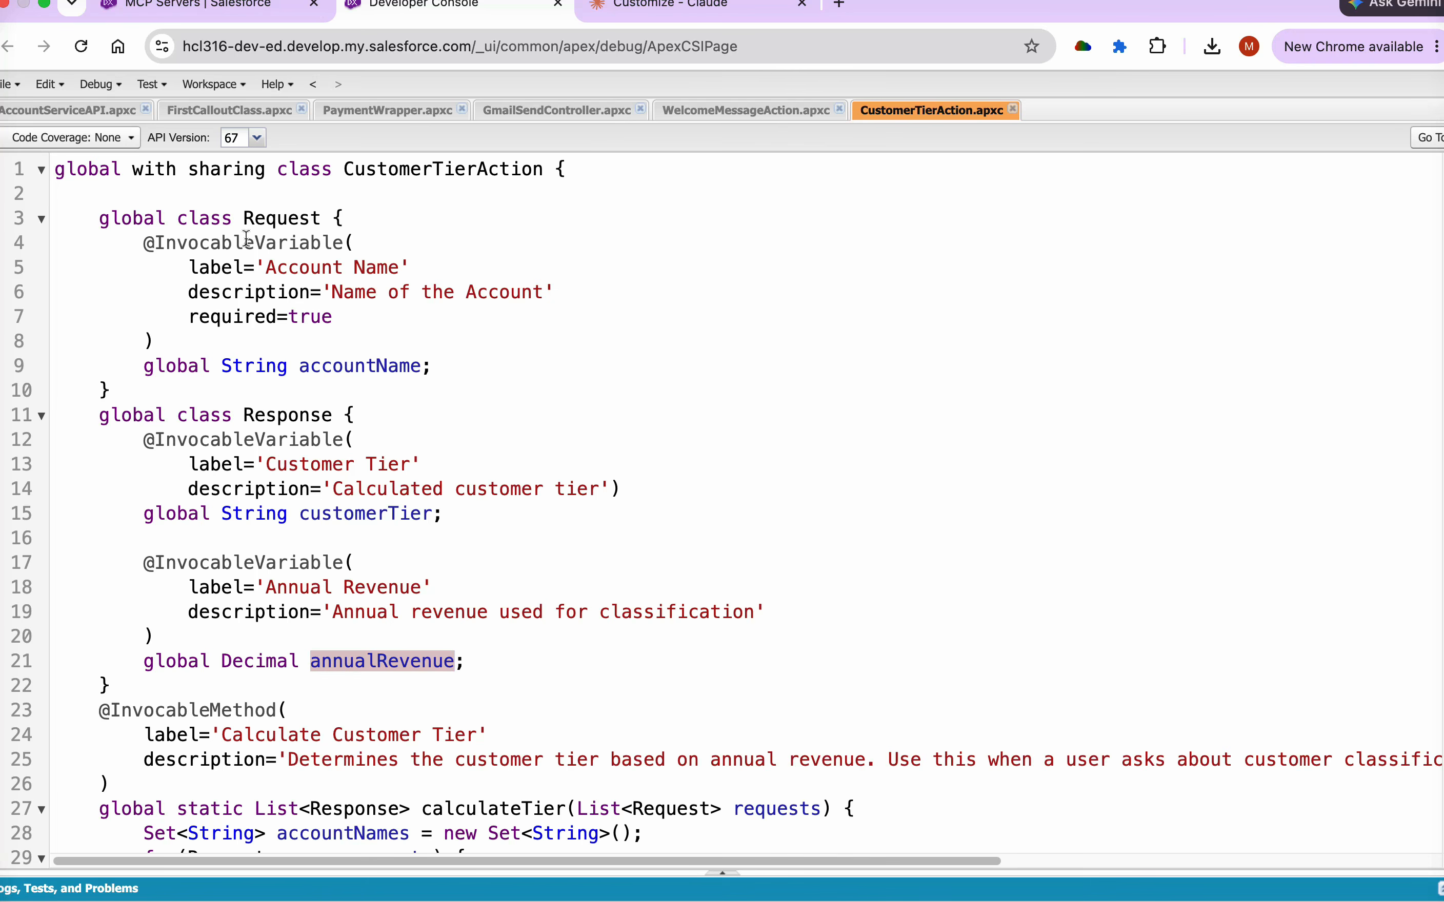
- Review the full code blocks of the Request and Response inner classes once more
{"action": "left_click_drag", "start_coordinate": [90, 216], "coordinate": [188, 347]}
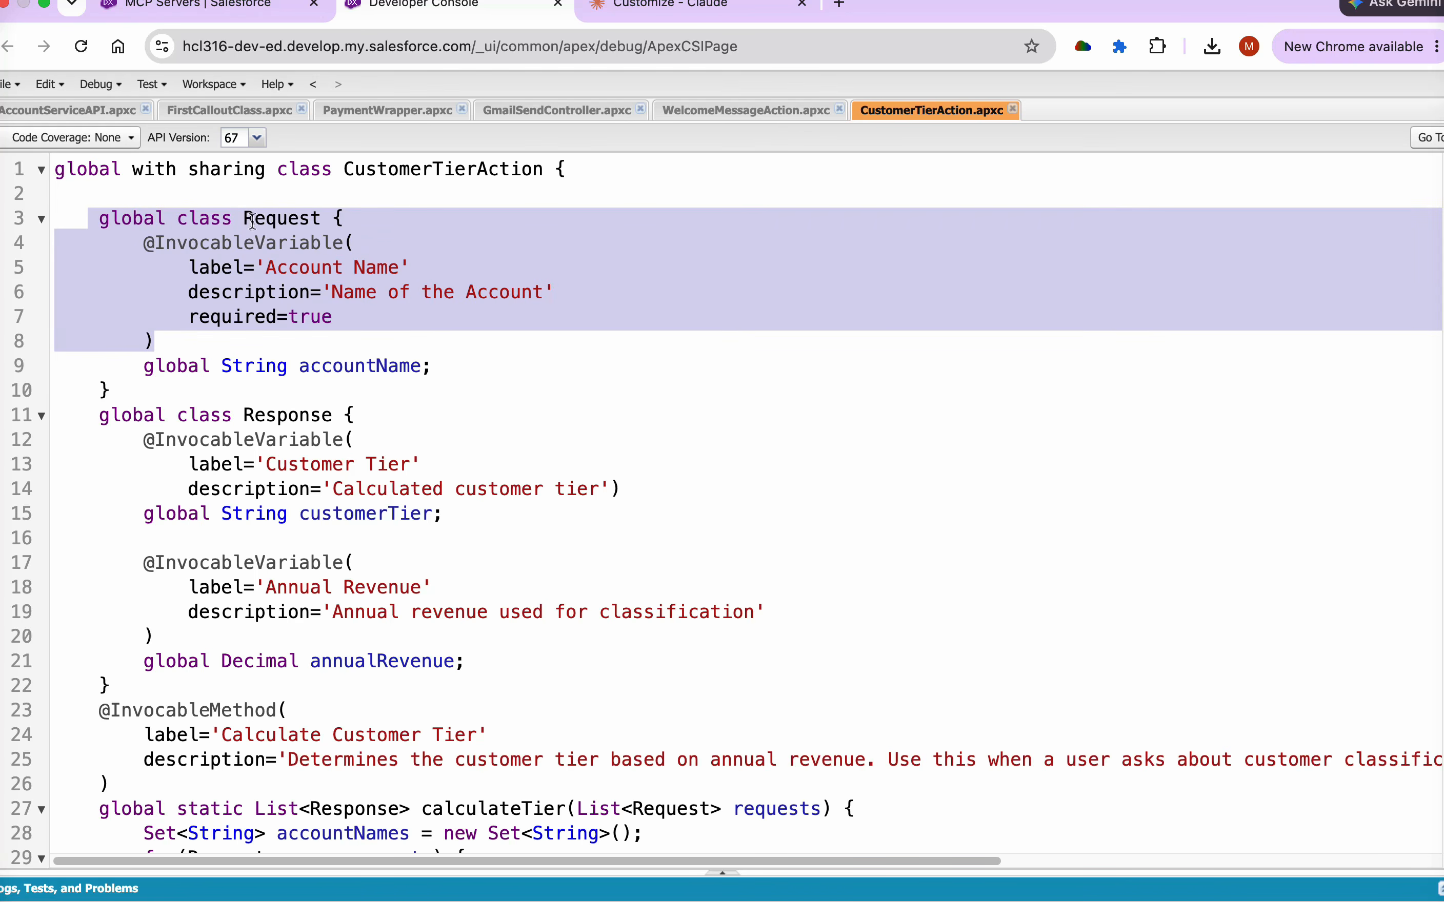
{"action": "double_click", "coordinate": [273, 217]}
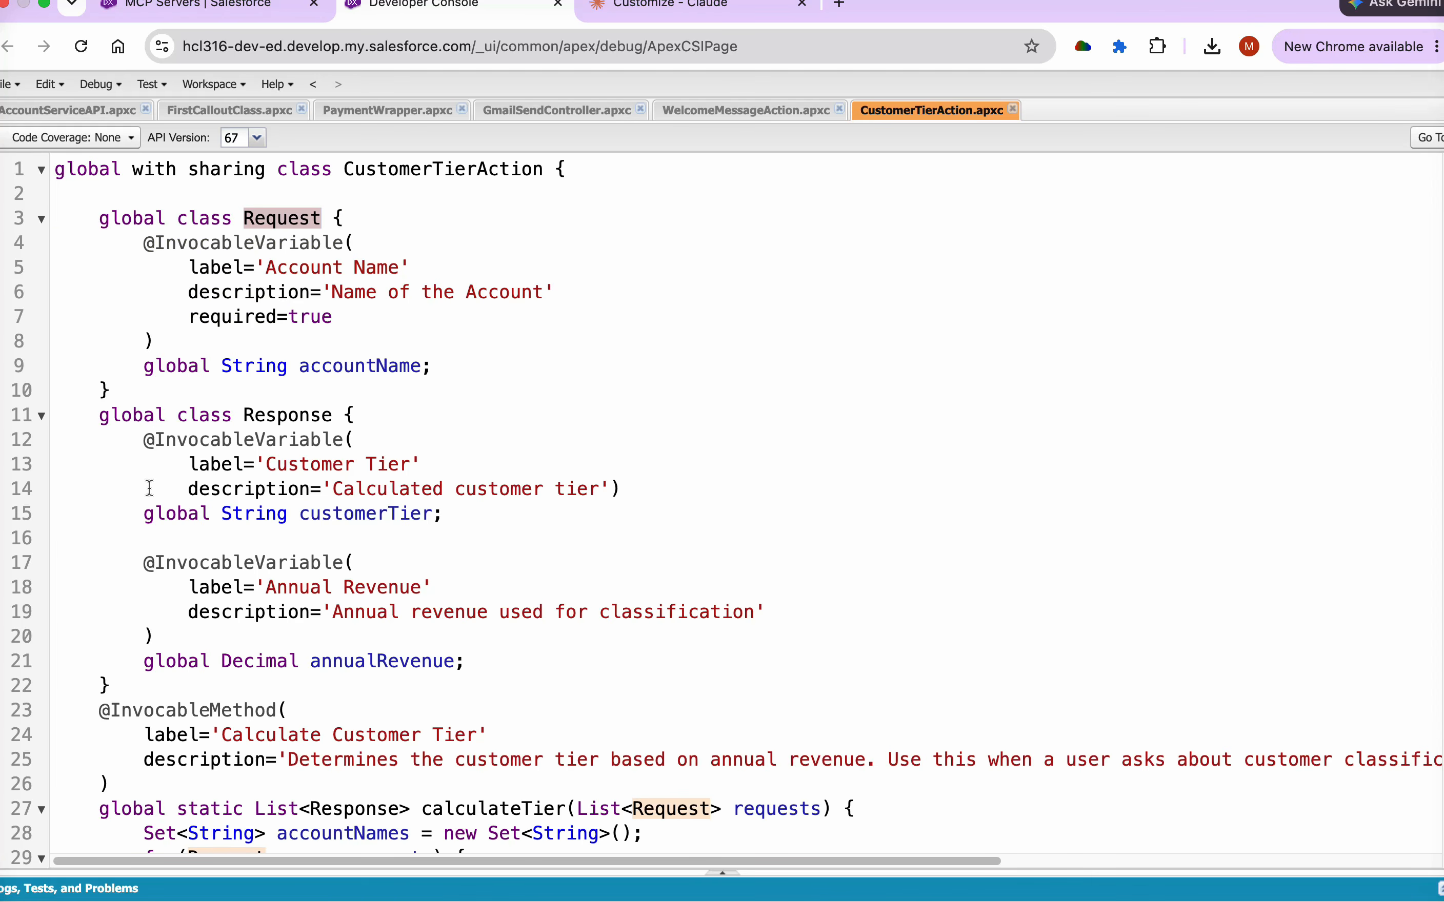
{"action": "left_click_drag", "start_coordinate": [110, 415], "coordinate": [529, 676]}
{"action": "left_click", "coordinate": [532, 675]}
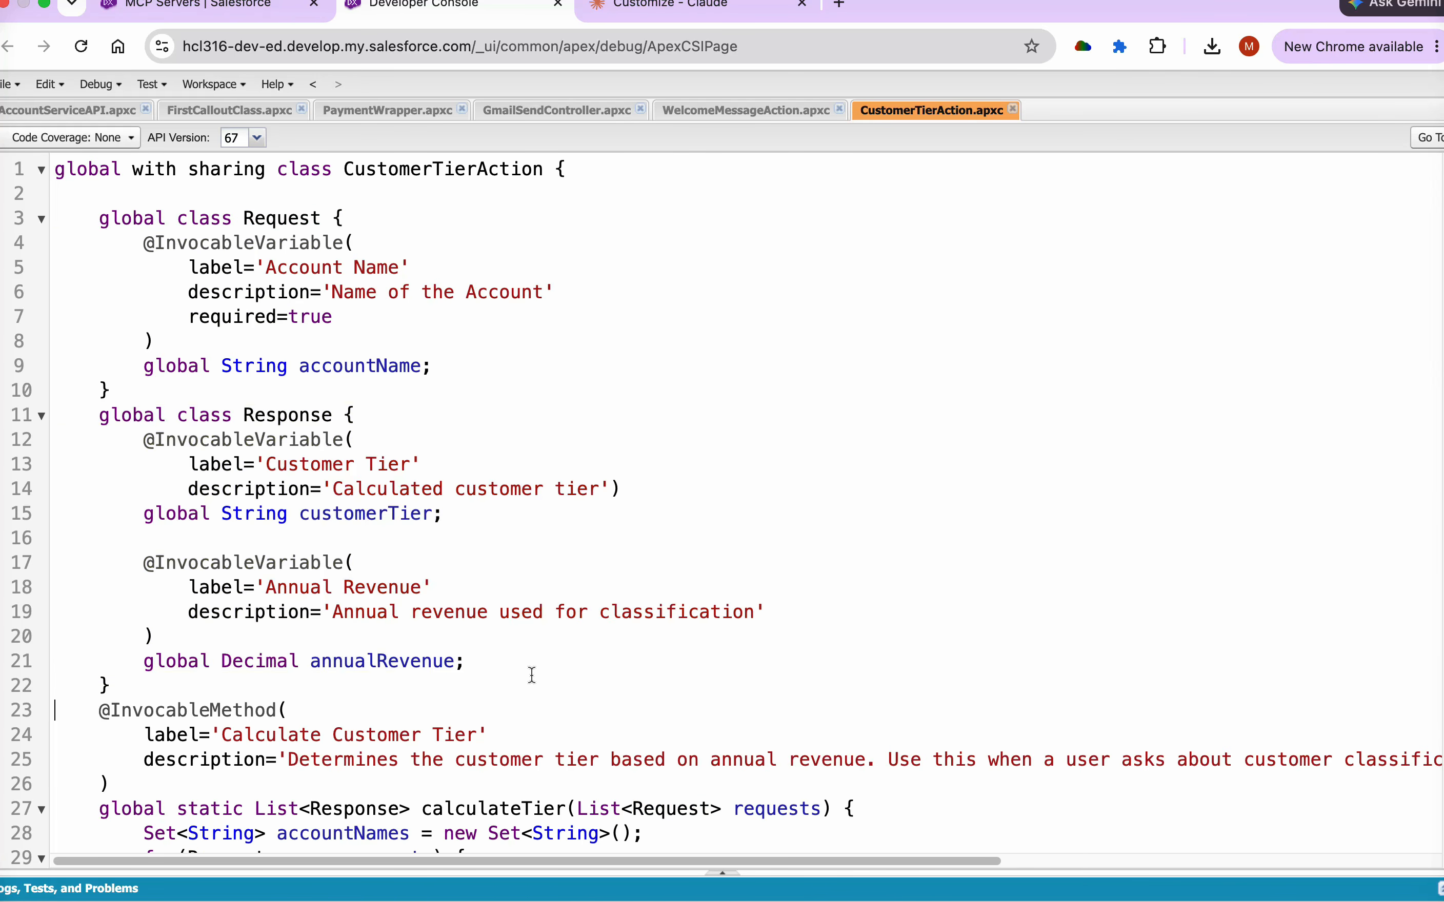
- Examine the InvocableMethod label and the calculateTier method signature with its requests parameter
{"action": "scroll", "coordinate": [531, 675], "scroll_direction": "down", "scroll_amount": 5}
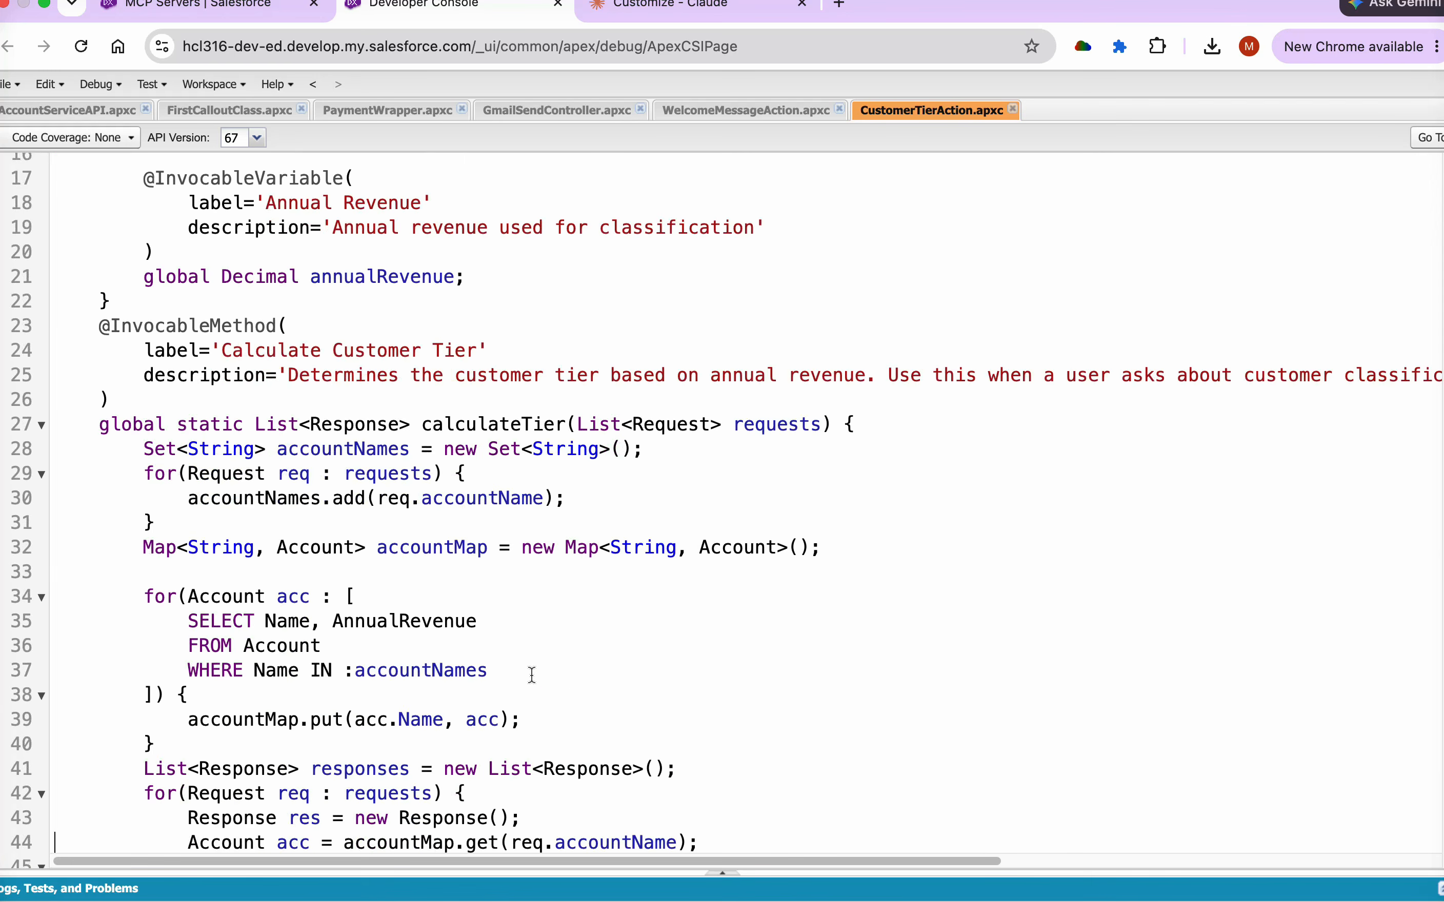
{"action": "left_click_drag", "start_coordinate": [144, 276], "coordinate": [561, 274]}
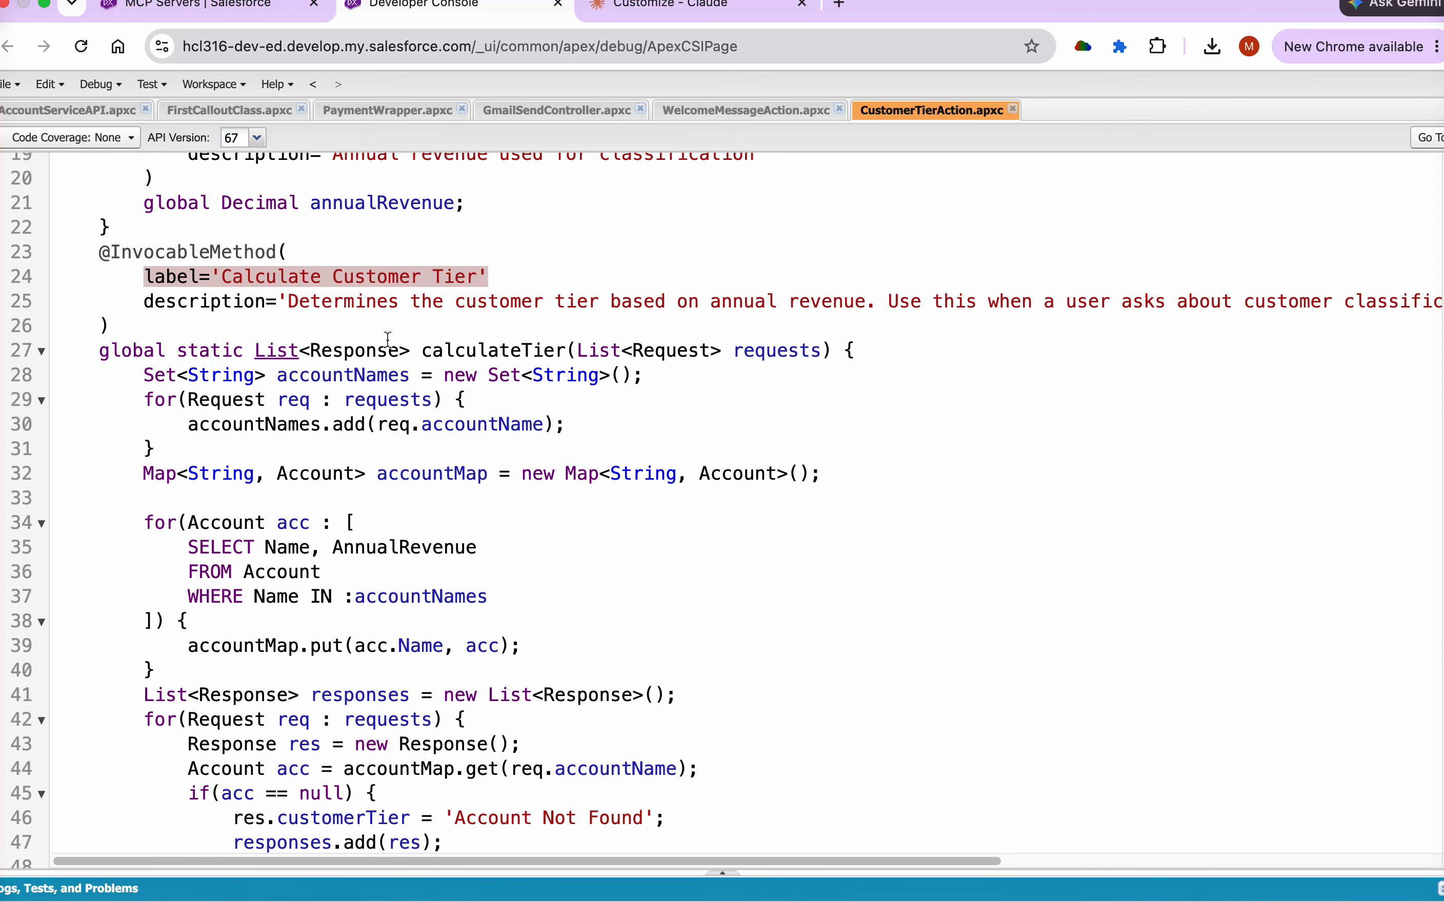
{"action": "double_click", "coordinate": [489, 347]}
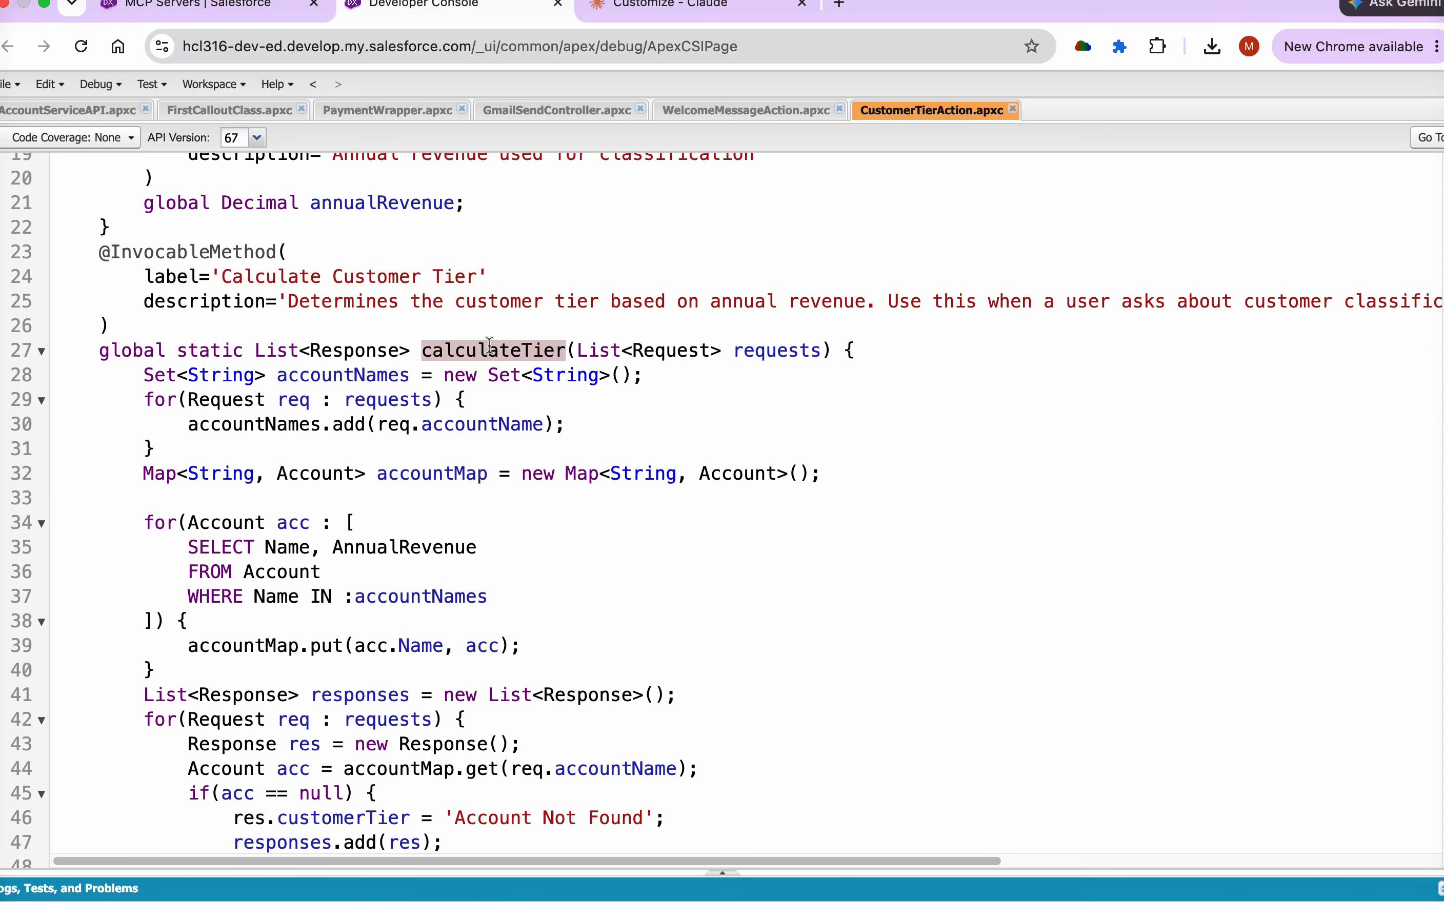
{"action": "left_click", "coordinate": [799, 350]}
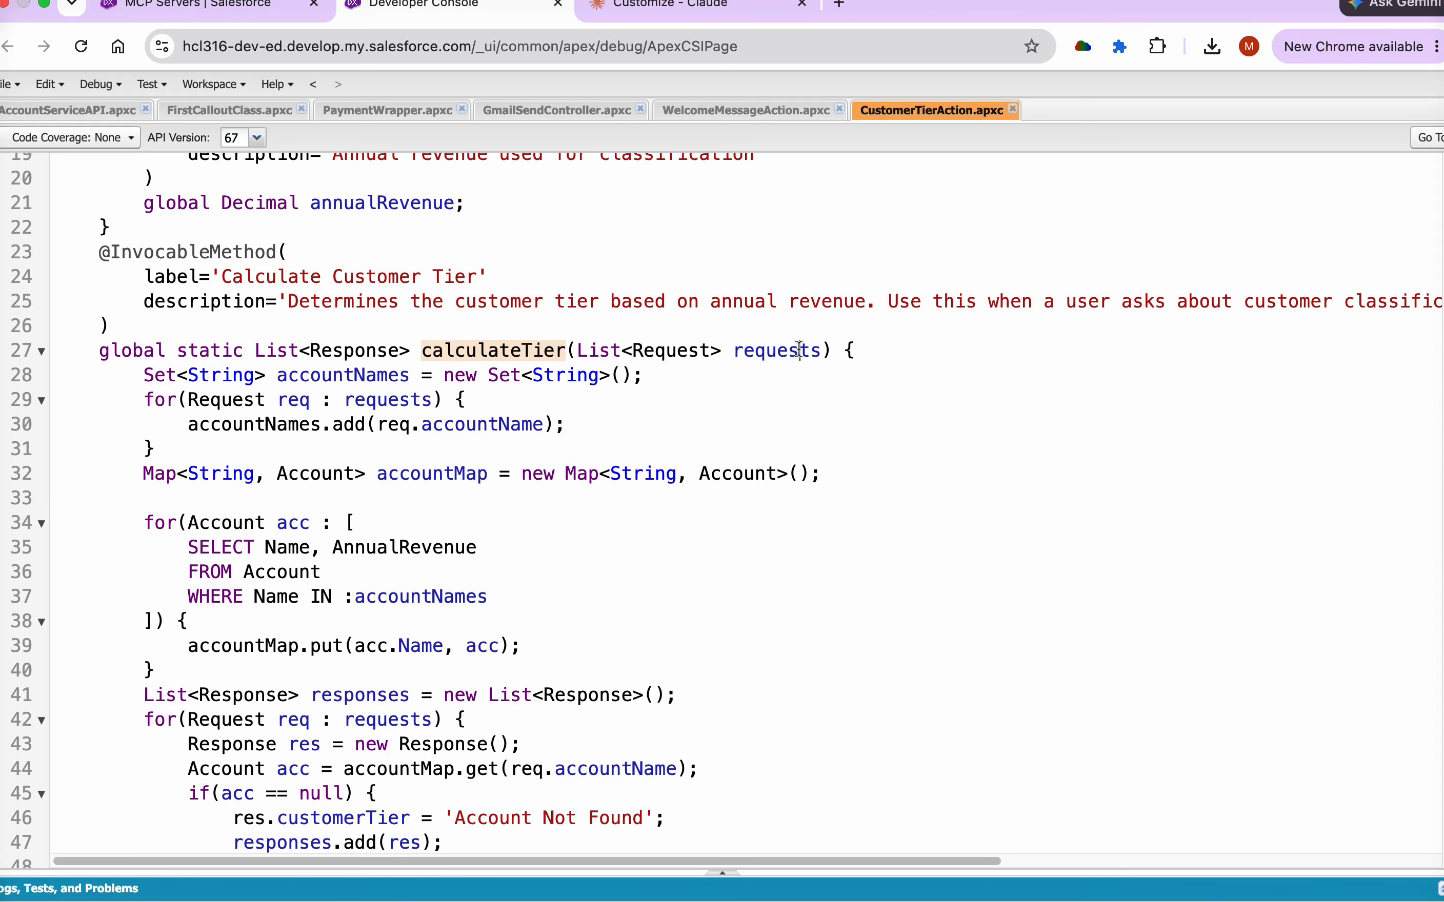
{"action": "double_click", "coordinate": [800, 350]}
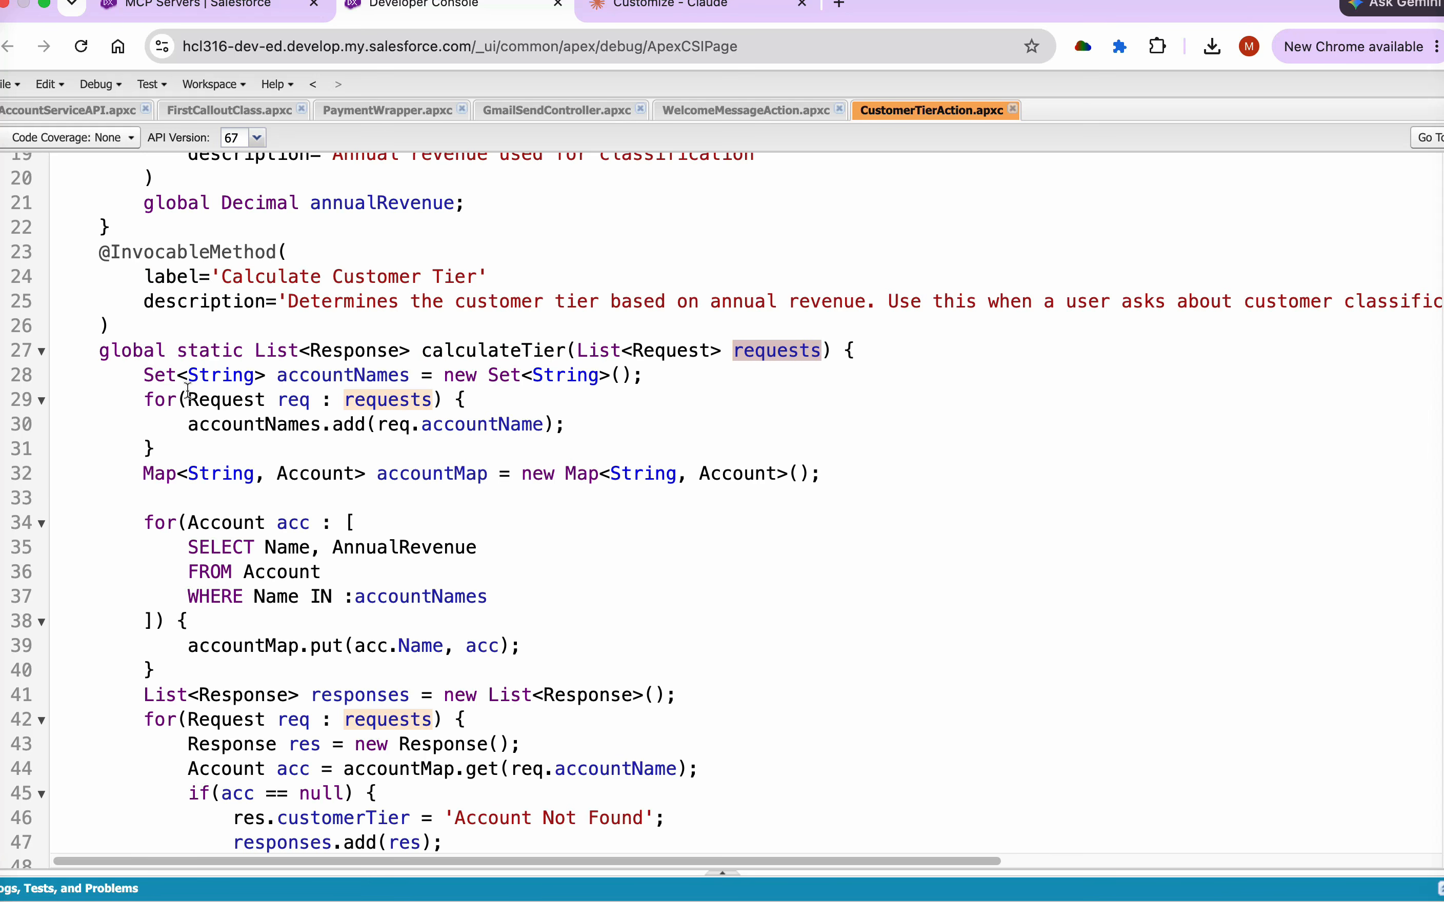
- Examine the accountNames set, the loop that fills it, and the accountMap declaration with its Account value type
{"action": "left_click", "coordinate": [142, 400]}
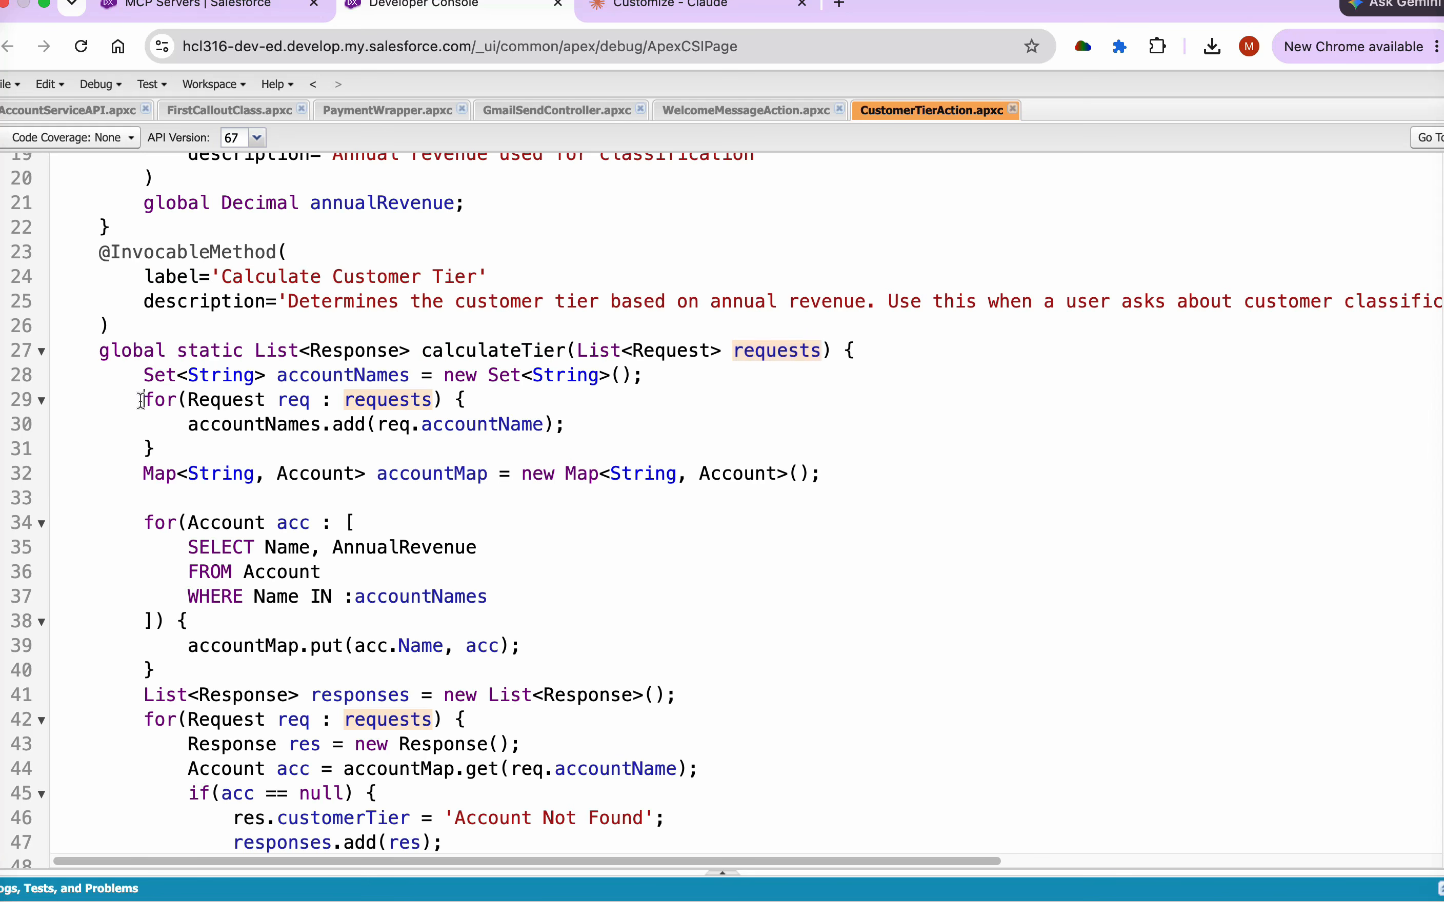
{"action": "double_click", "coordinate": [321, 375]}
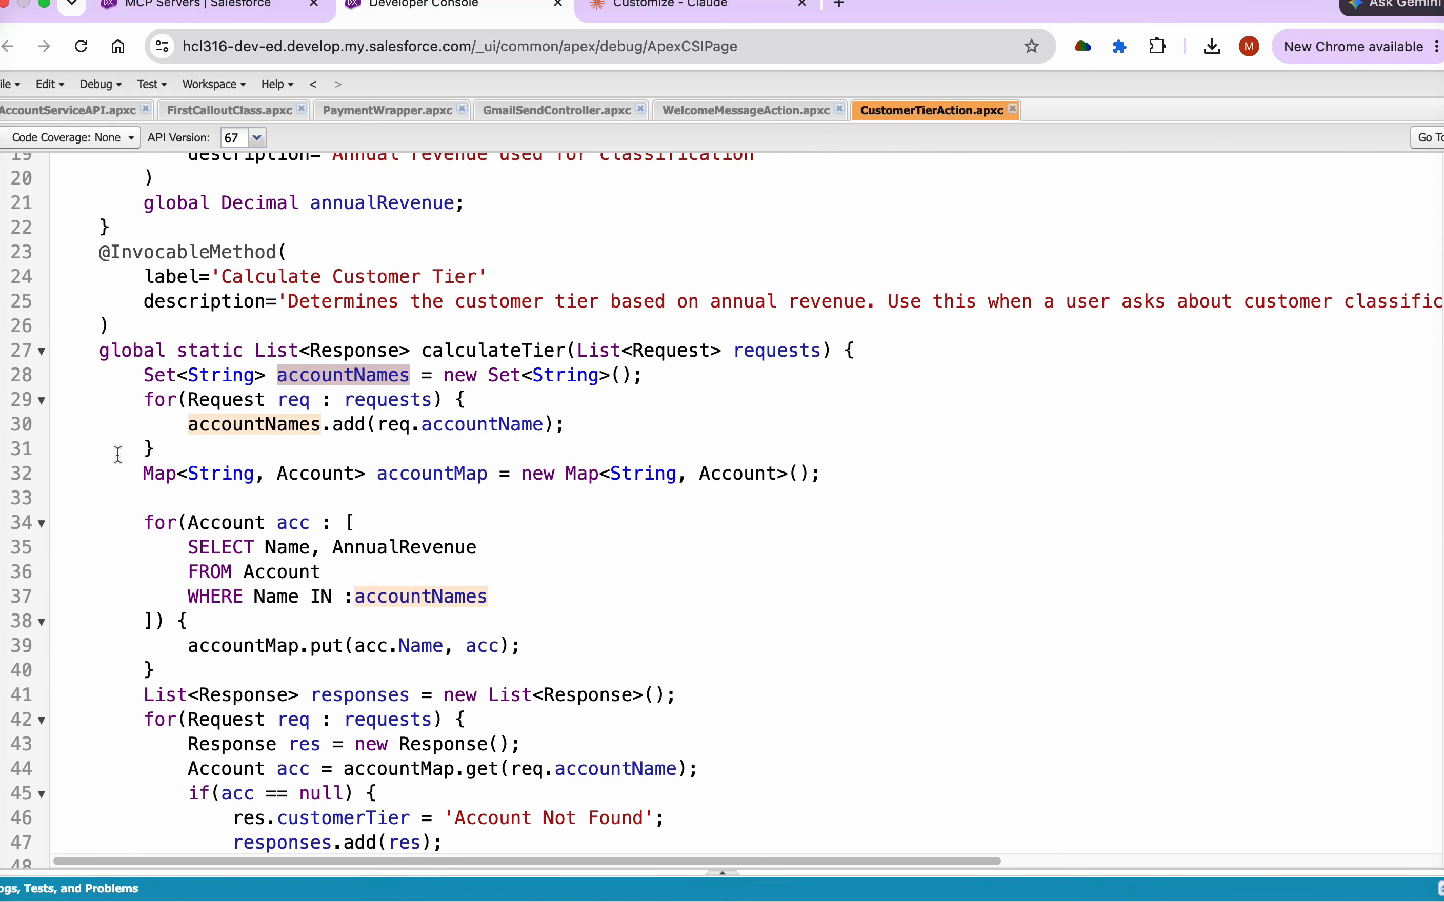
{"action": "left_click_drag", "start_coordinate": [142, 464], "coordinate": [864, 498]}
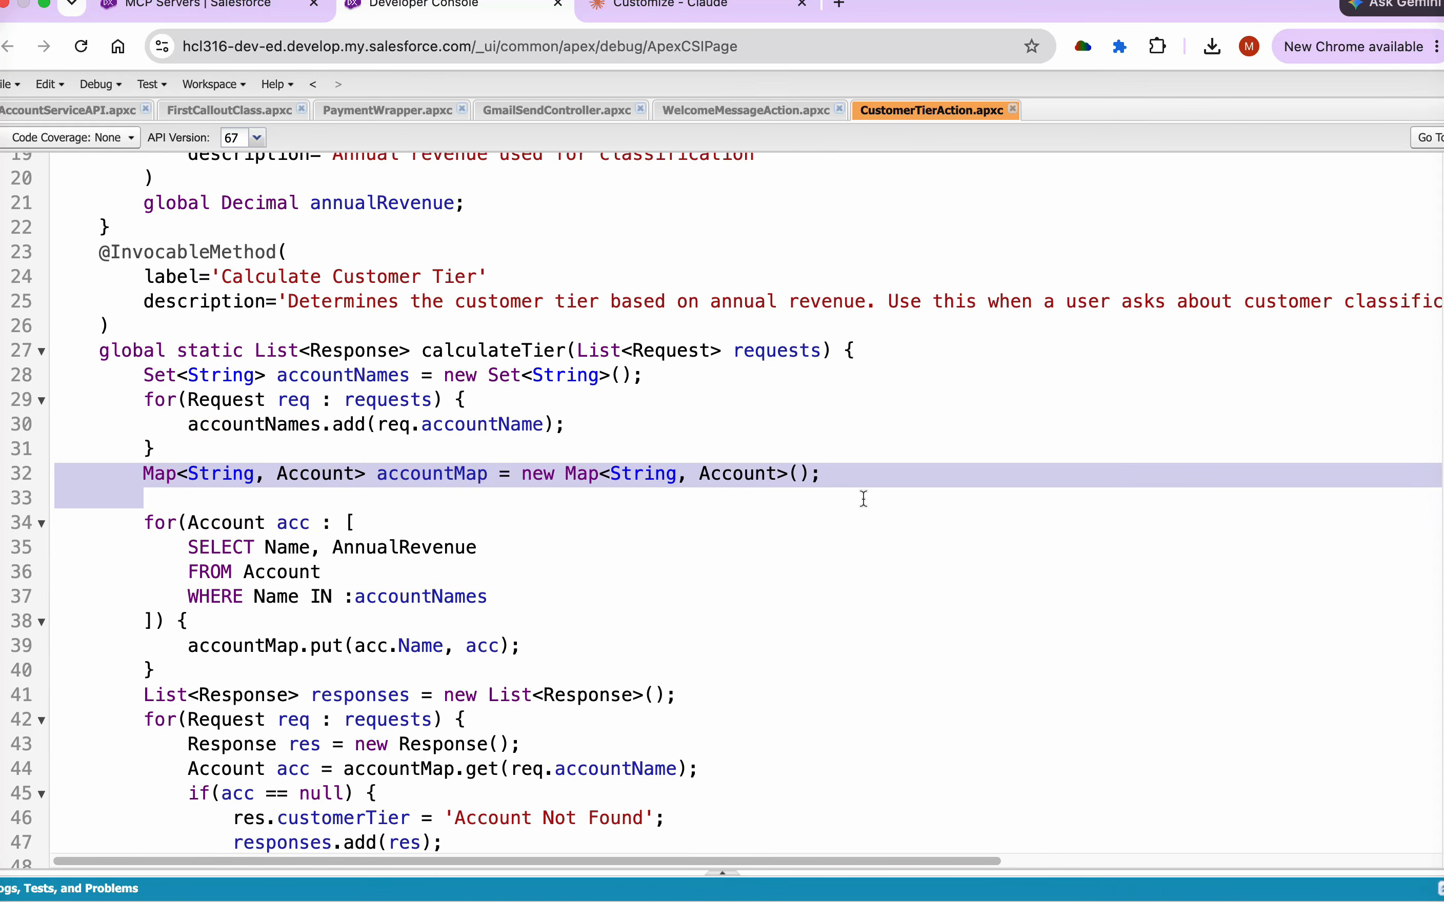
{"action": "double_click", "coordinate": [310, 475]}
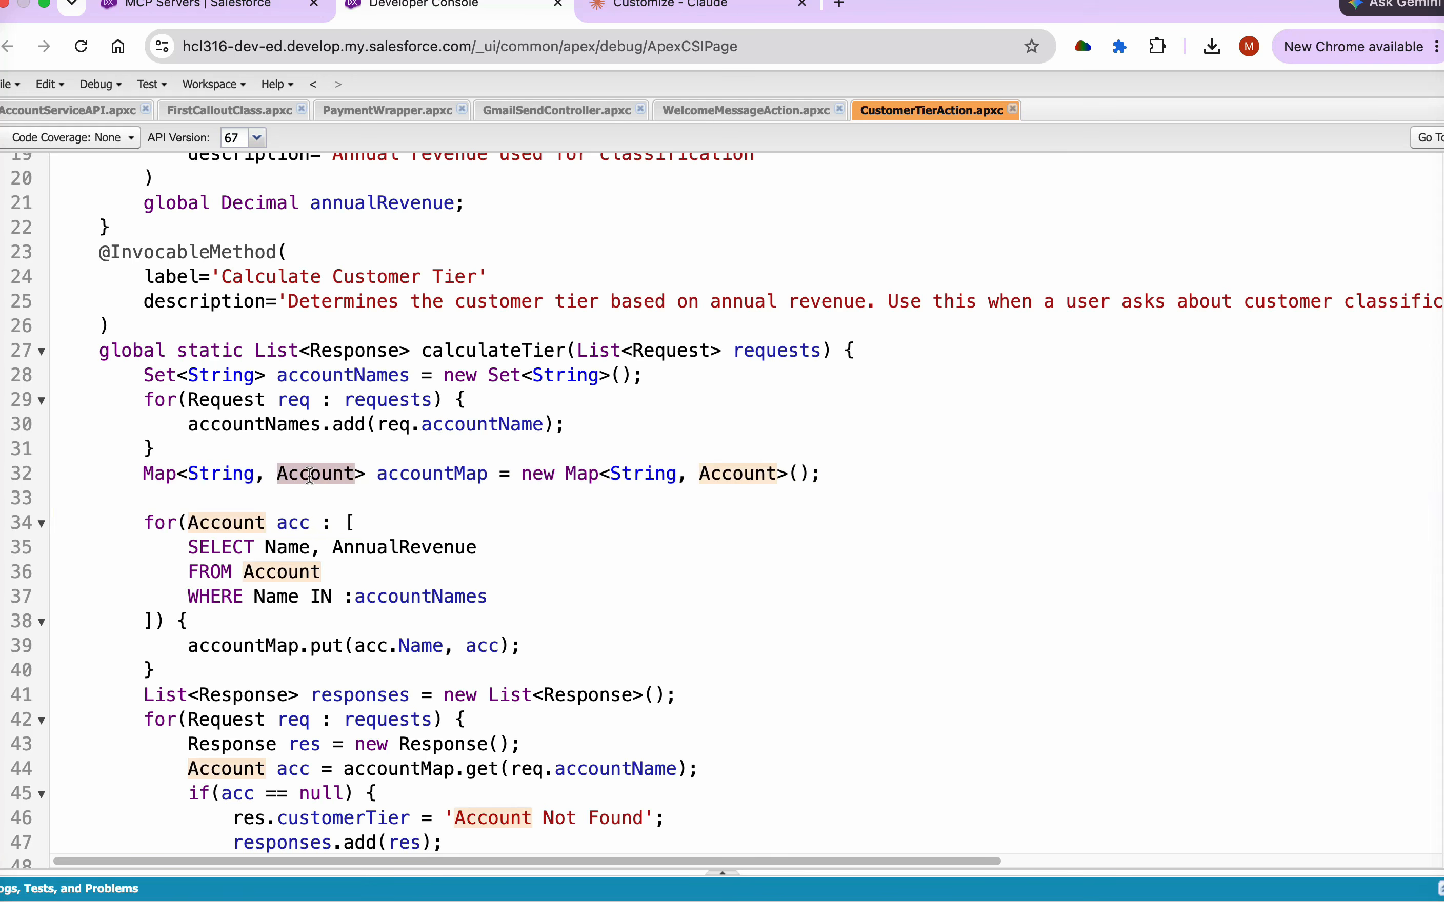
- Examine the Account query that selects Name and AnnualRevenue and fills accountMap
{"action": "left_click", "coordinate": [674, 615]}
{"action": "key", "text": "Down"}
{"action": "key", "text": "Down"}
{"action": "key", "text": "Down"}
{"action": "key", "text": "Down"}
{"action": "key", "text": "Down"}
{"action": "key", "text": "Down"}
{"action": "key", "text": "Down"}
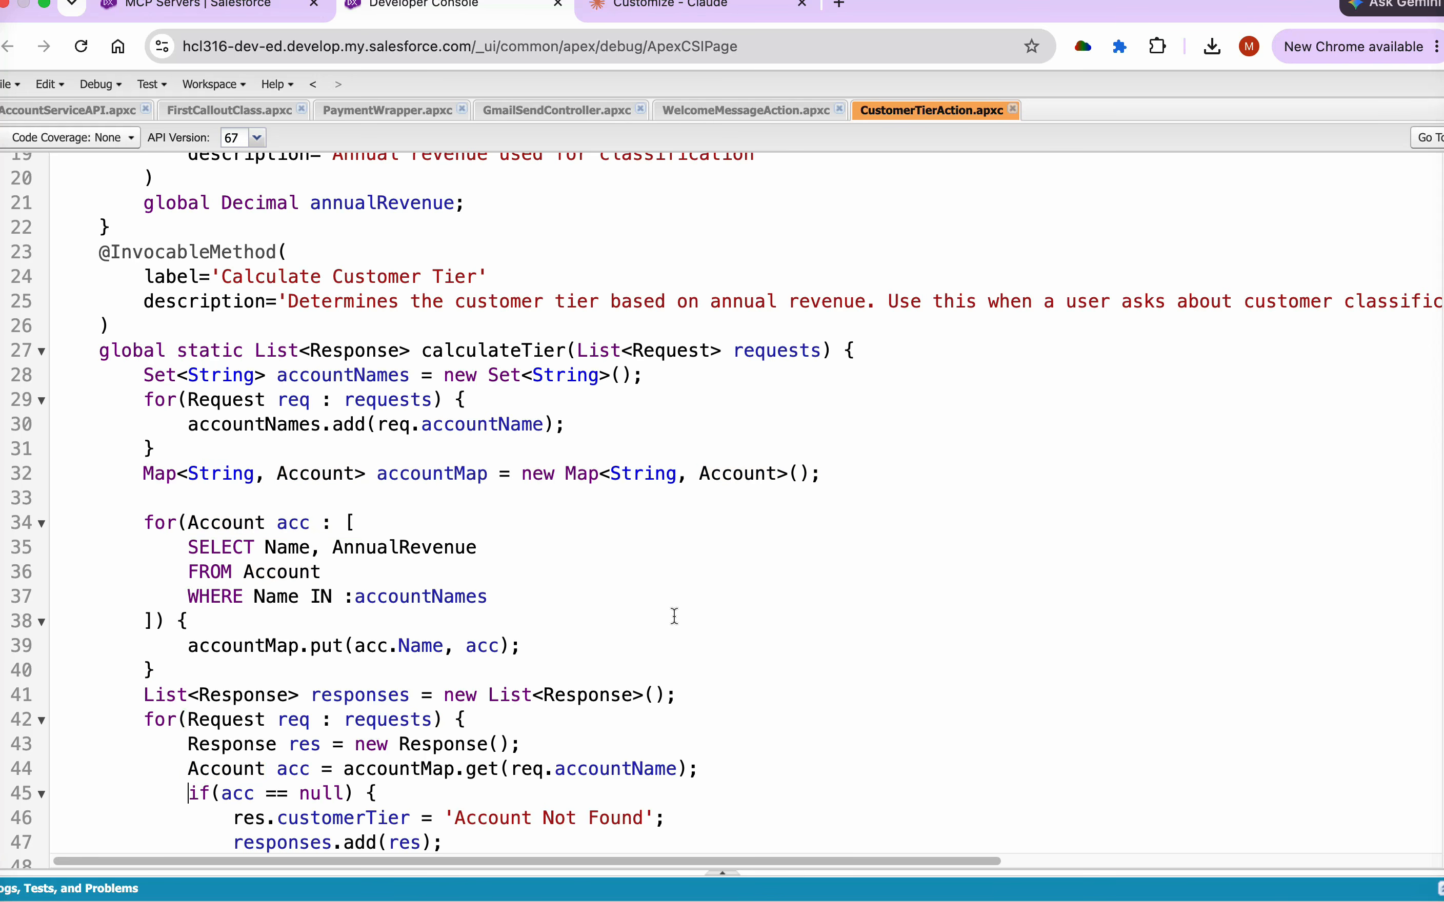
{"action": "key", "text": "Down"}
{"action": "key", "text": "Down"}
{"action": "key", "text": "Down"}
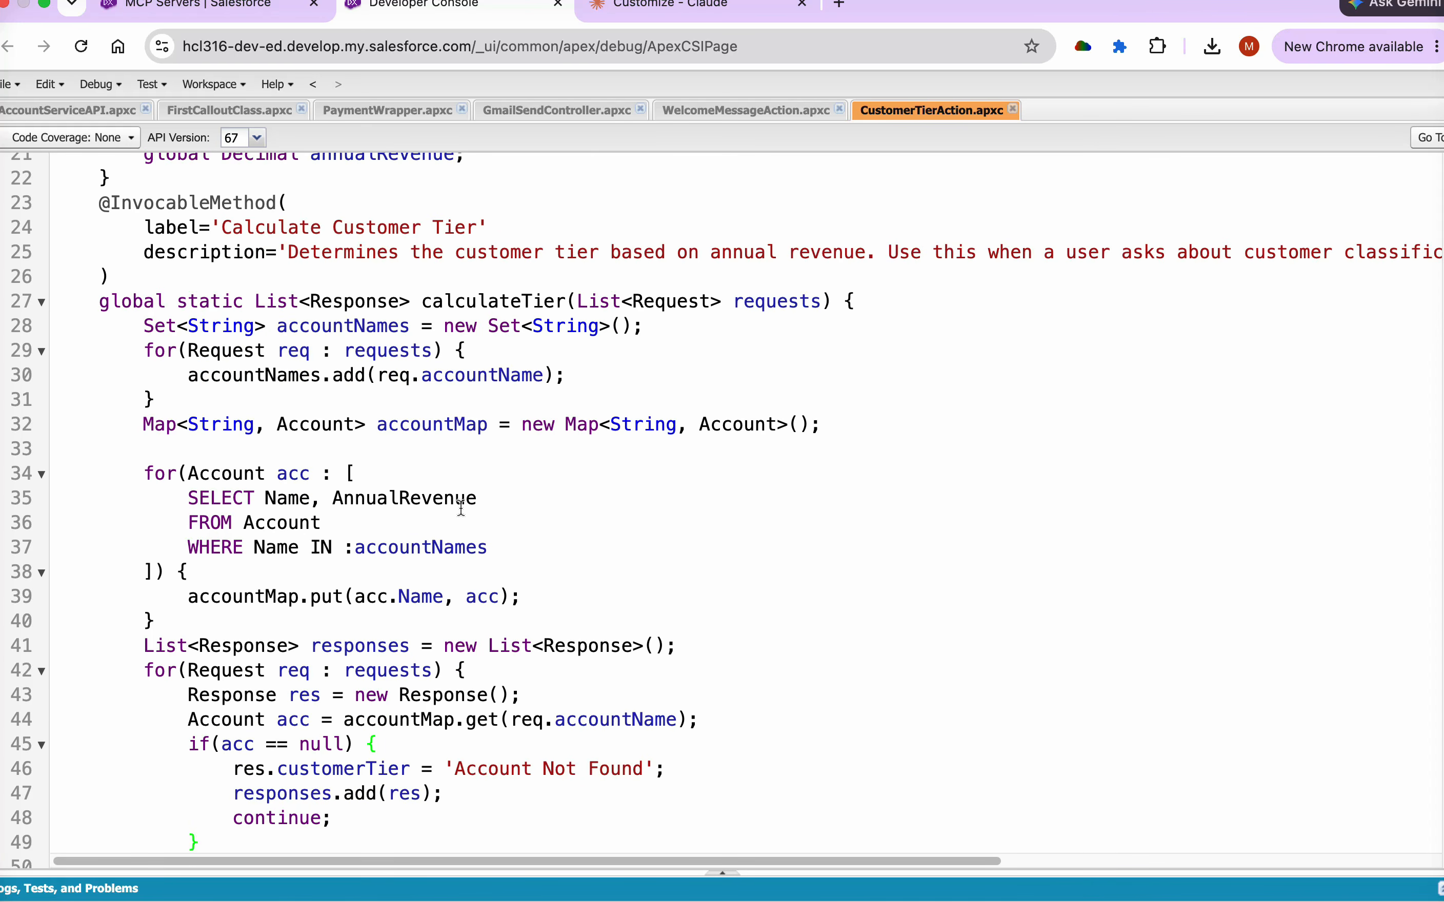
{"action": "double_click", "coordinate": [419, 503]}
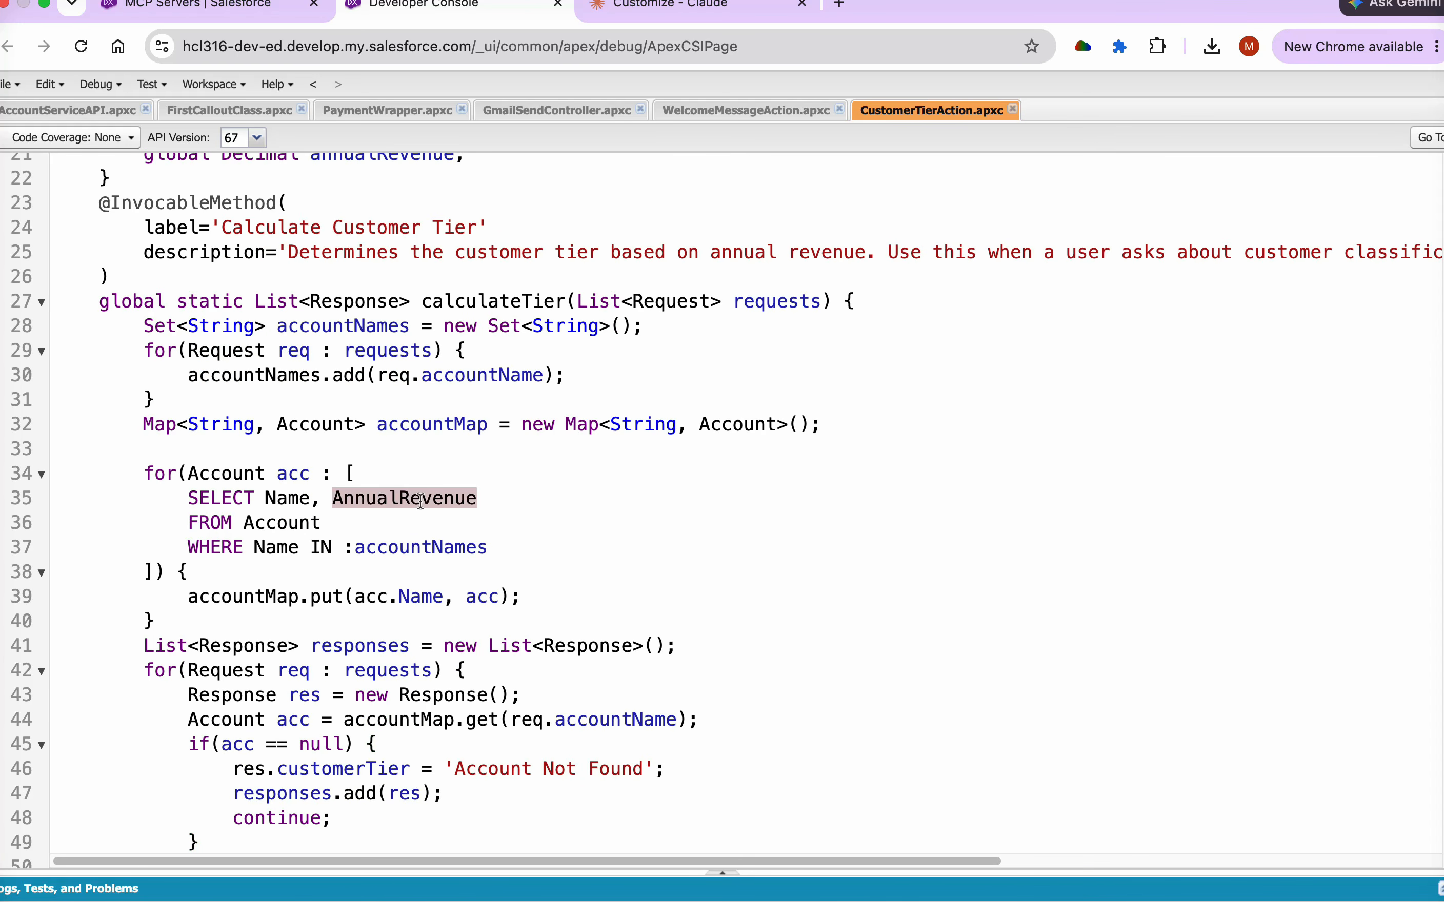
{"action": "key", "text": "Down"}
{"action": "key", "text": "Down"}
{"action": "key", "text": "Down"}
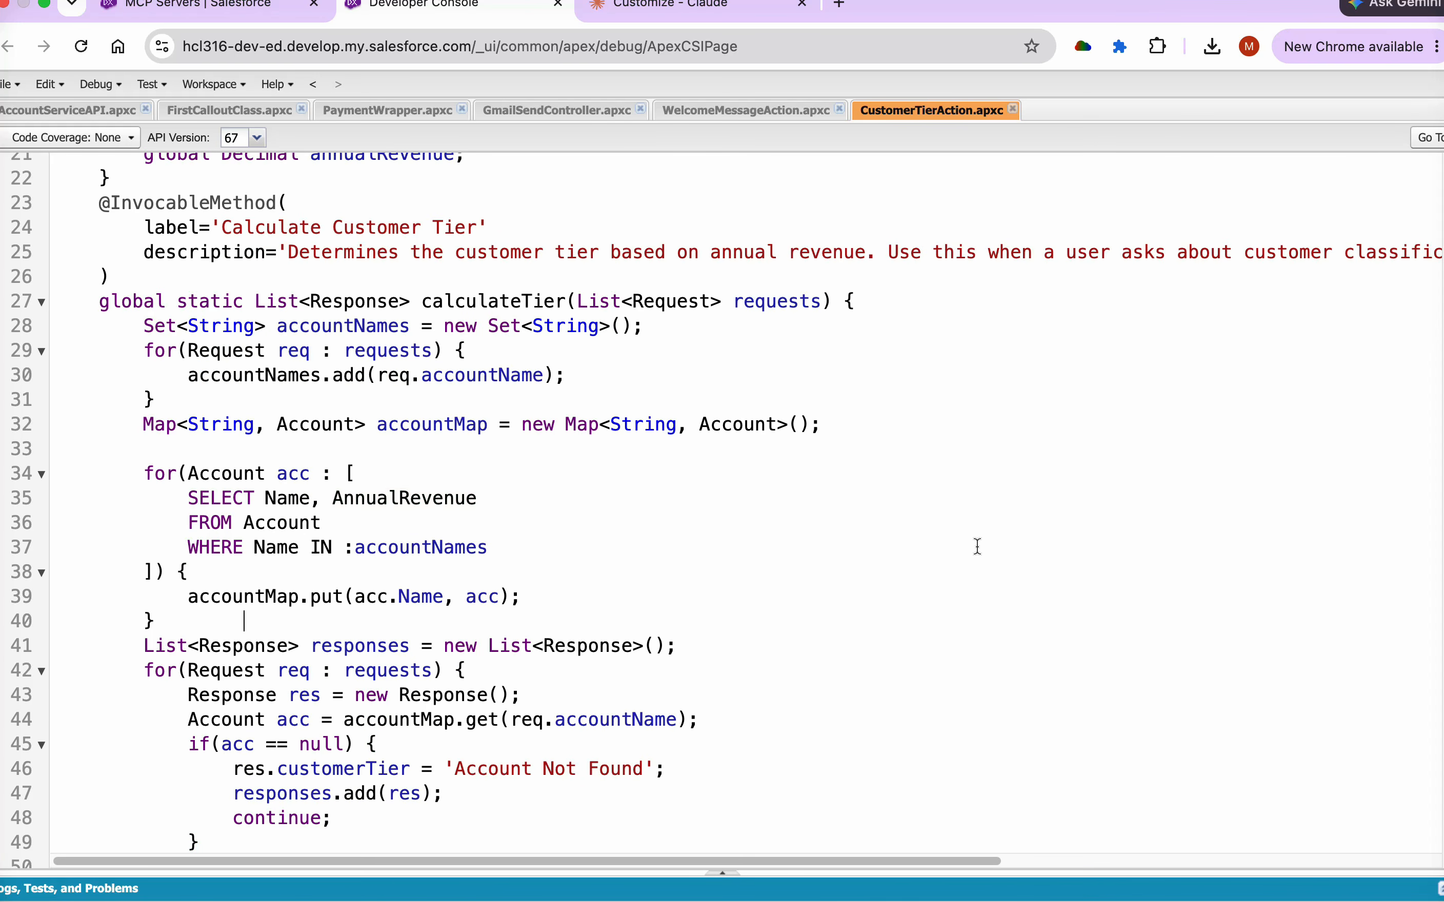
- Examine the loop over requests that builds each Response, including the missing-account check and the annual revenue tier conditions
{"action": "key", "text": "Down"}
{"action": "key", "text": "Down"}
{"action": "key", "text": "Down"}
{"action": "key", "text": "Down"}
{"action": "key", "text": "Down"}
{"action": "key", "text": "Down"}
{"action": "key", "text": "Down"}
{"action": "key", "text": "Down"}
{"action": "key", "text": "Down"}
{"action": "key", "text": "Down"}
{"action": "key", "text": "Down"}
{"action": "key", "text": "Down"}
{"action": "key", "text": "Down"}
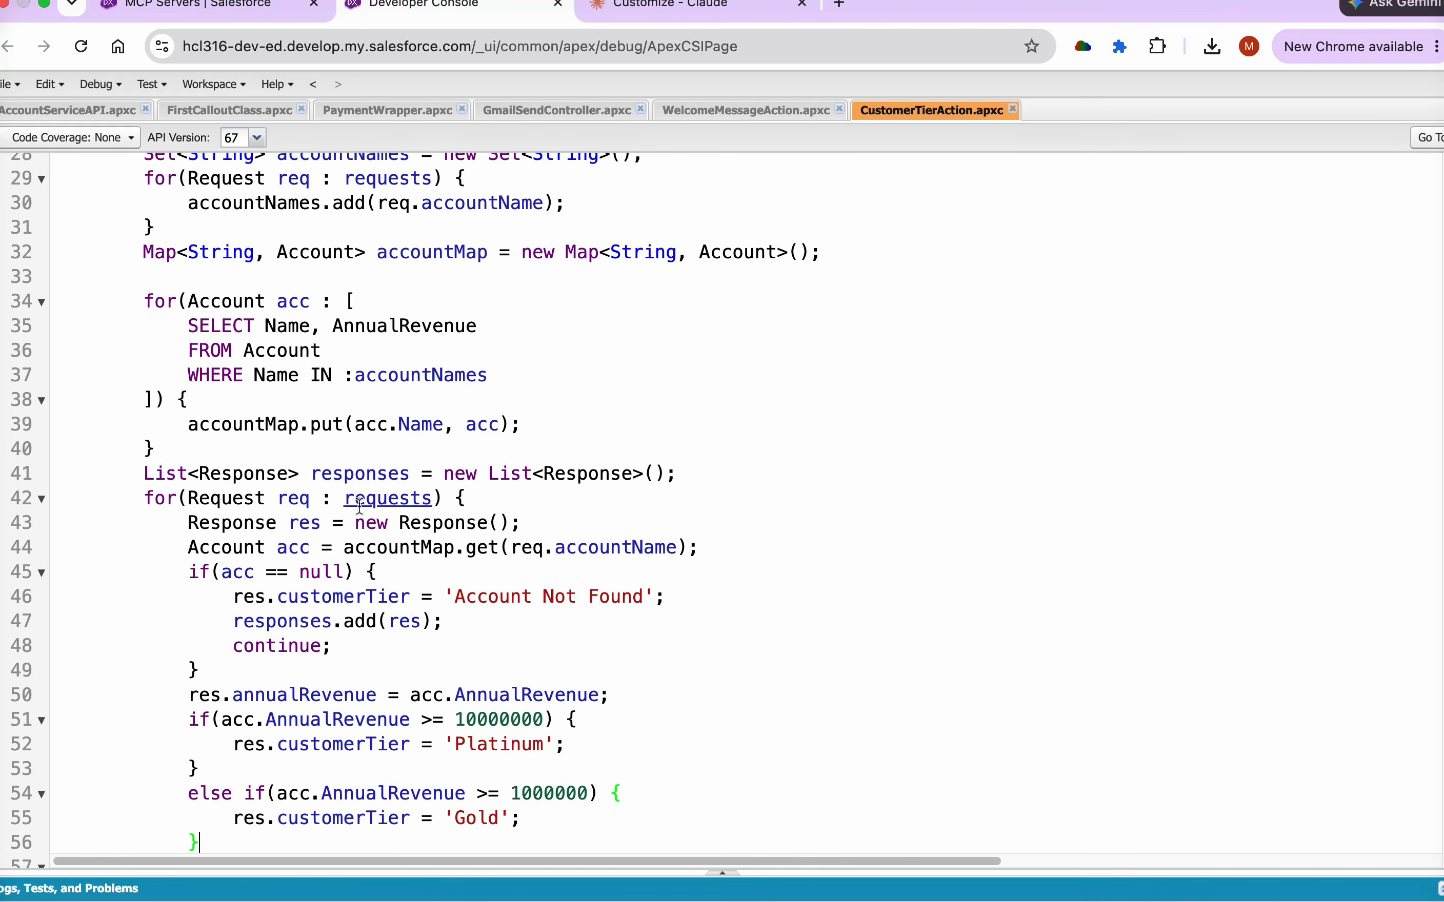
{"action": "double_click", "coordinate": [412, 499]}
{"action": "left_click_drag", "start_coordinate": [412, 502], "coordinate": [432, 505]}
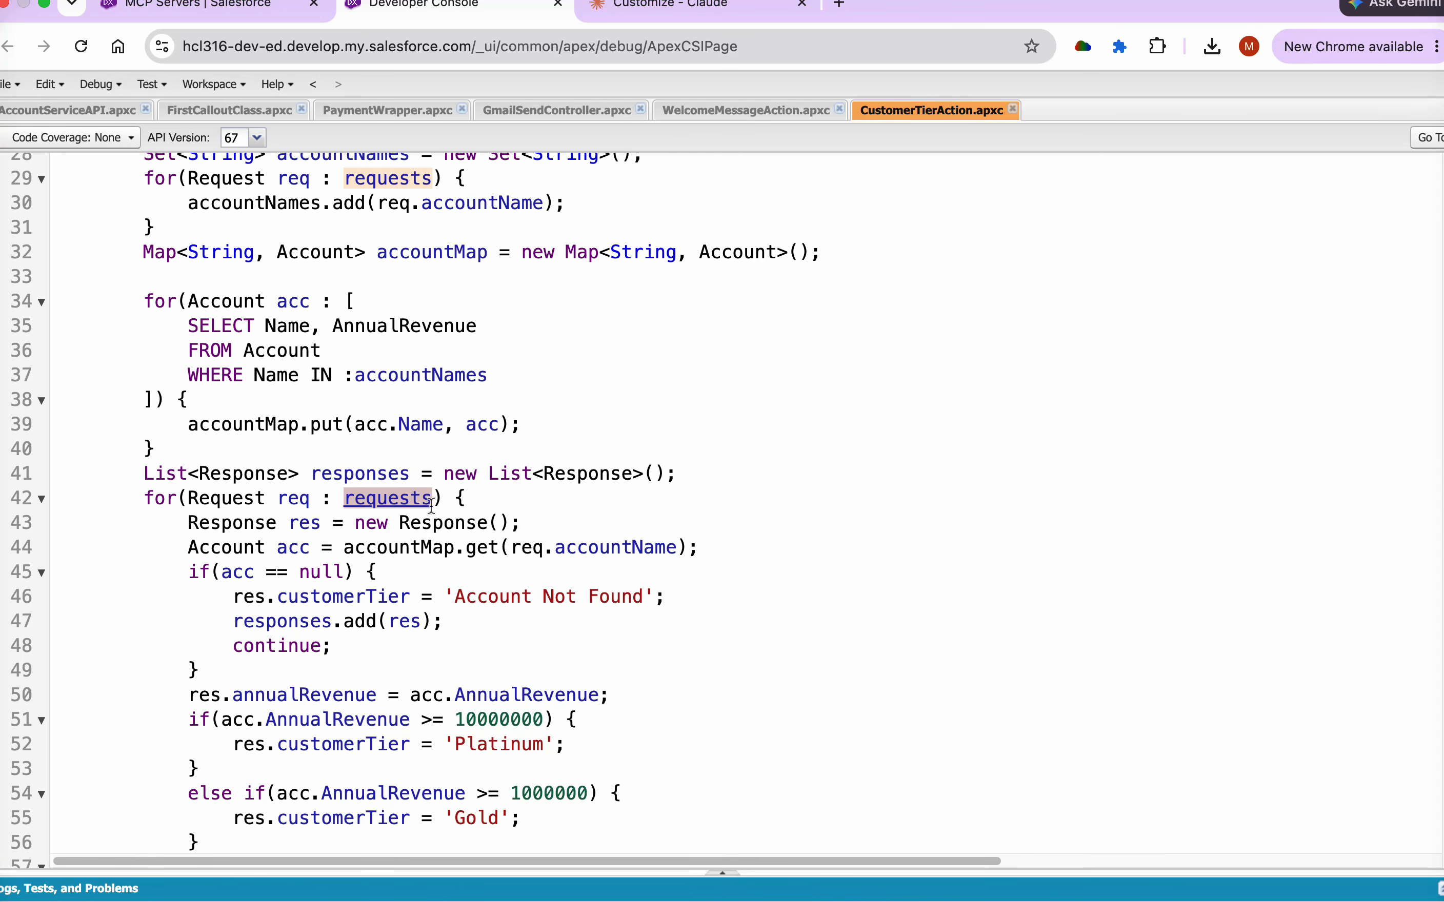
{"action": "left_click", "coordinate": [394, 496]}
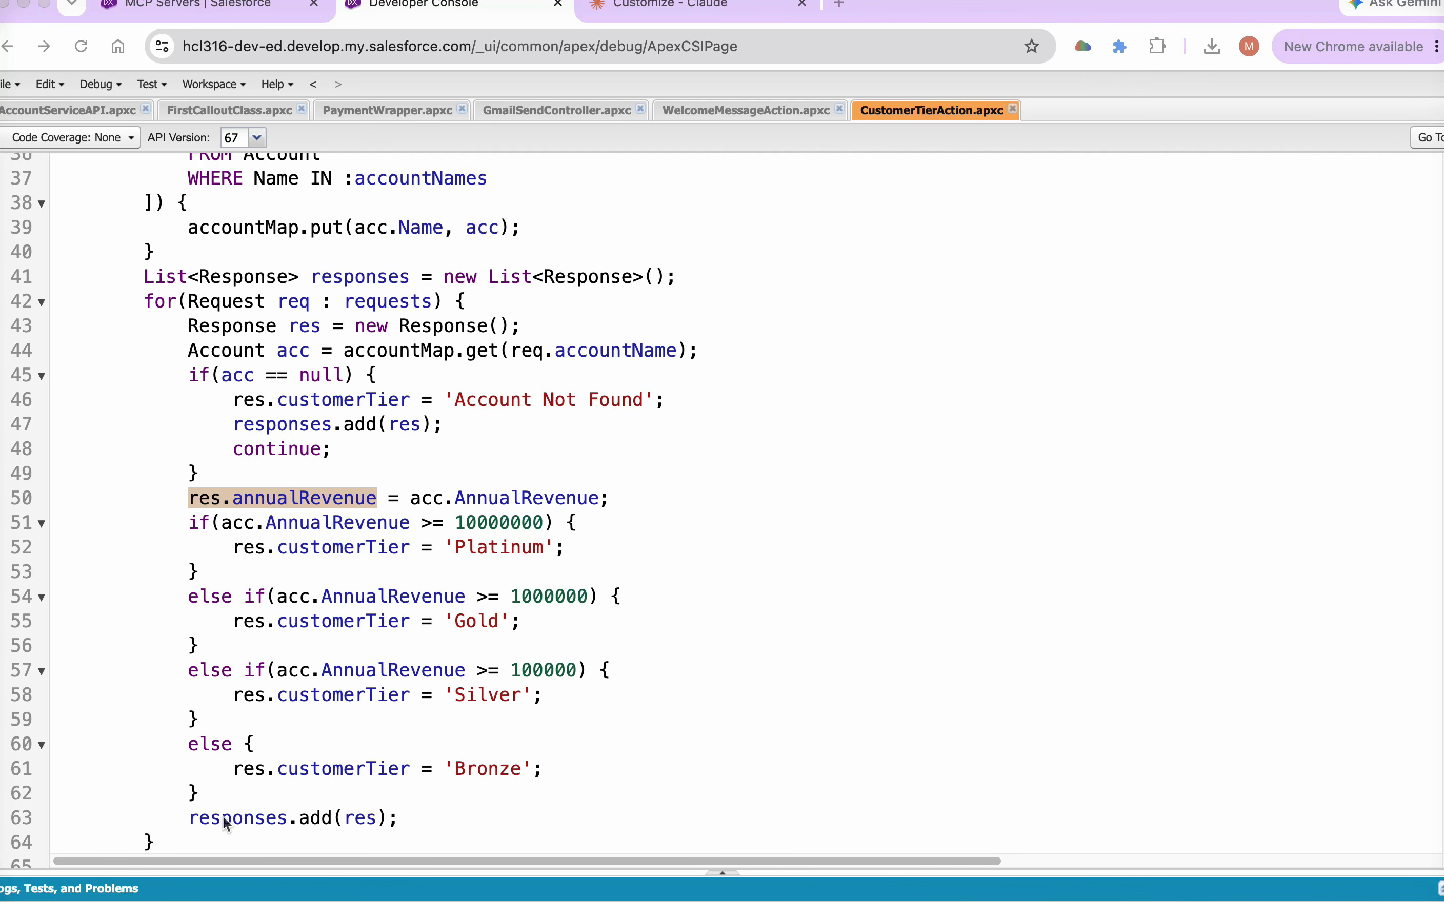
- Review the returned responses list and the tier assignment block, then the whole CustomerTierAction class from end to start
{"action": "left_click_drag", "start_coordinate": [740, 792], "coordinate": [739, 888]}
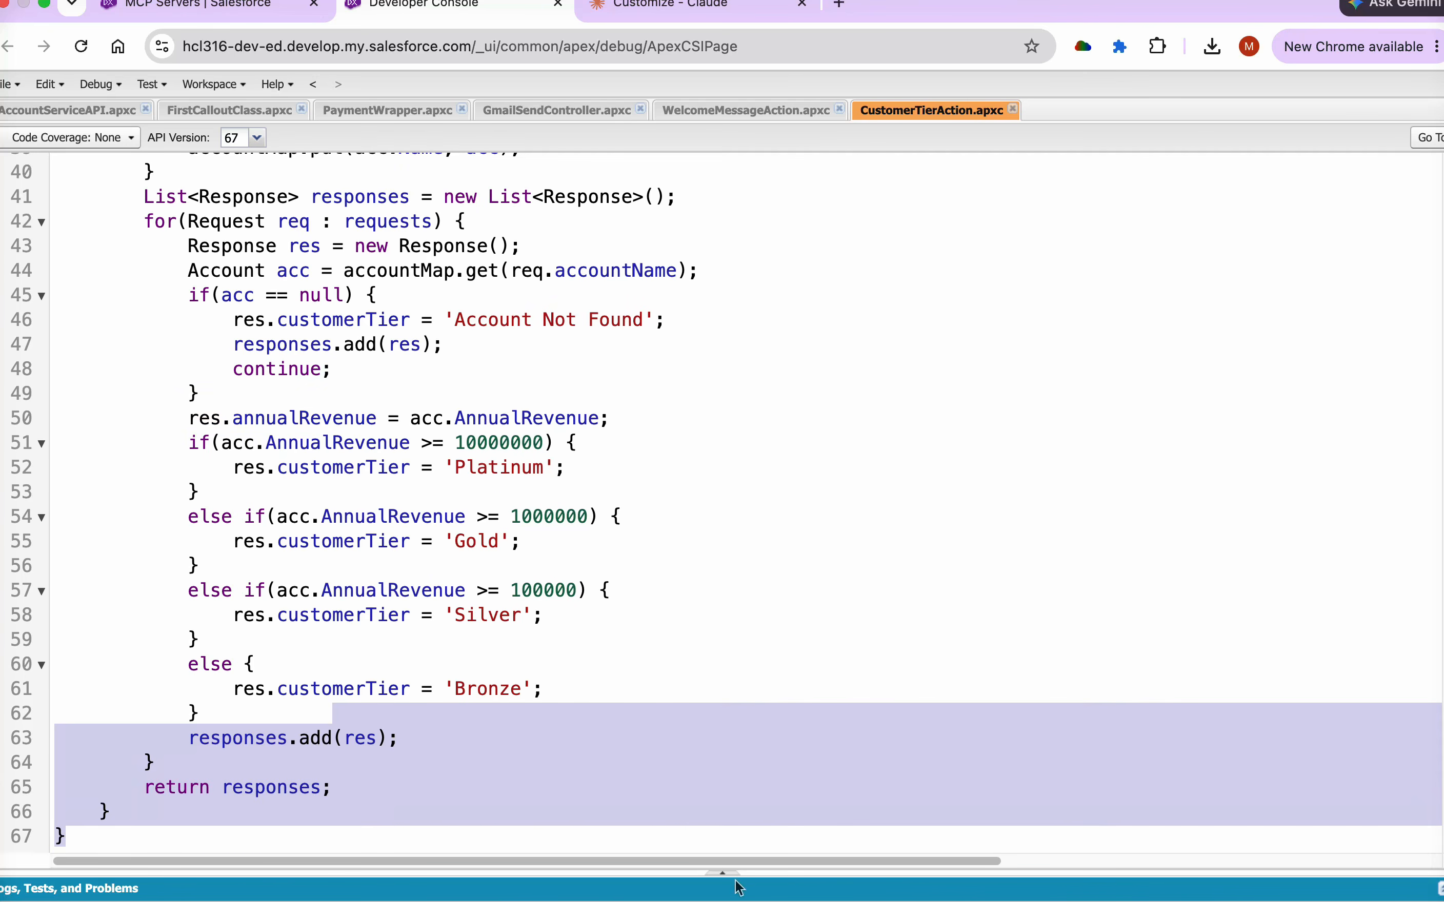
{"action": "double_click", "coordinate": [281, 789]}
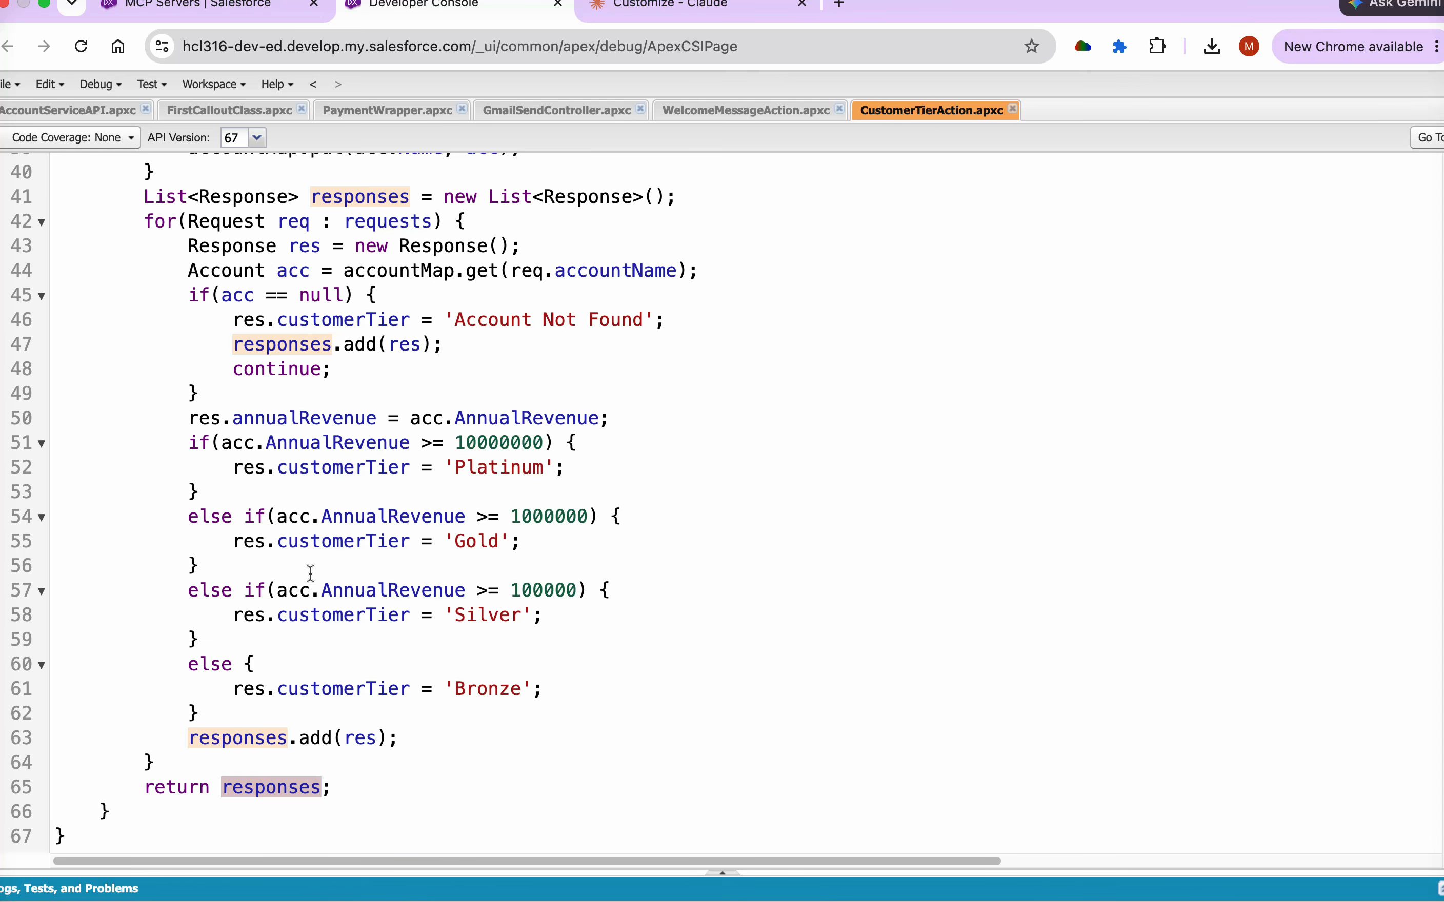
{"action": "left_click_drag", "start_coordinate": [180, 422], "coordinate": [390, 738]}
{"action": "left_click", "coordinate": [193, 841]}
{"action": "left_click_drag", "start_coordinate": [192, 842], "coordinate": [54, 125]}
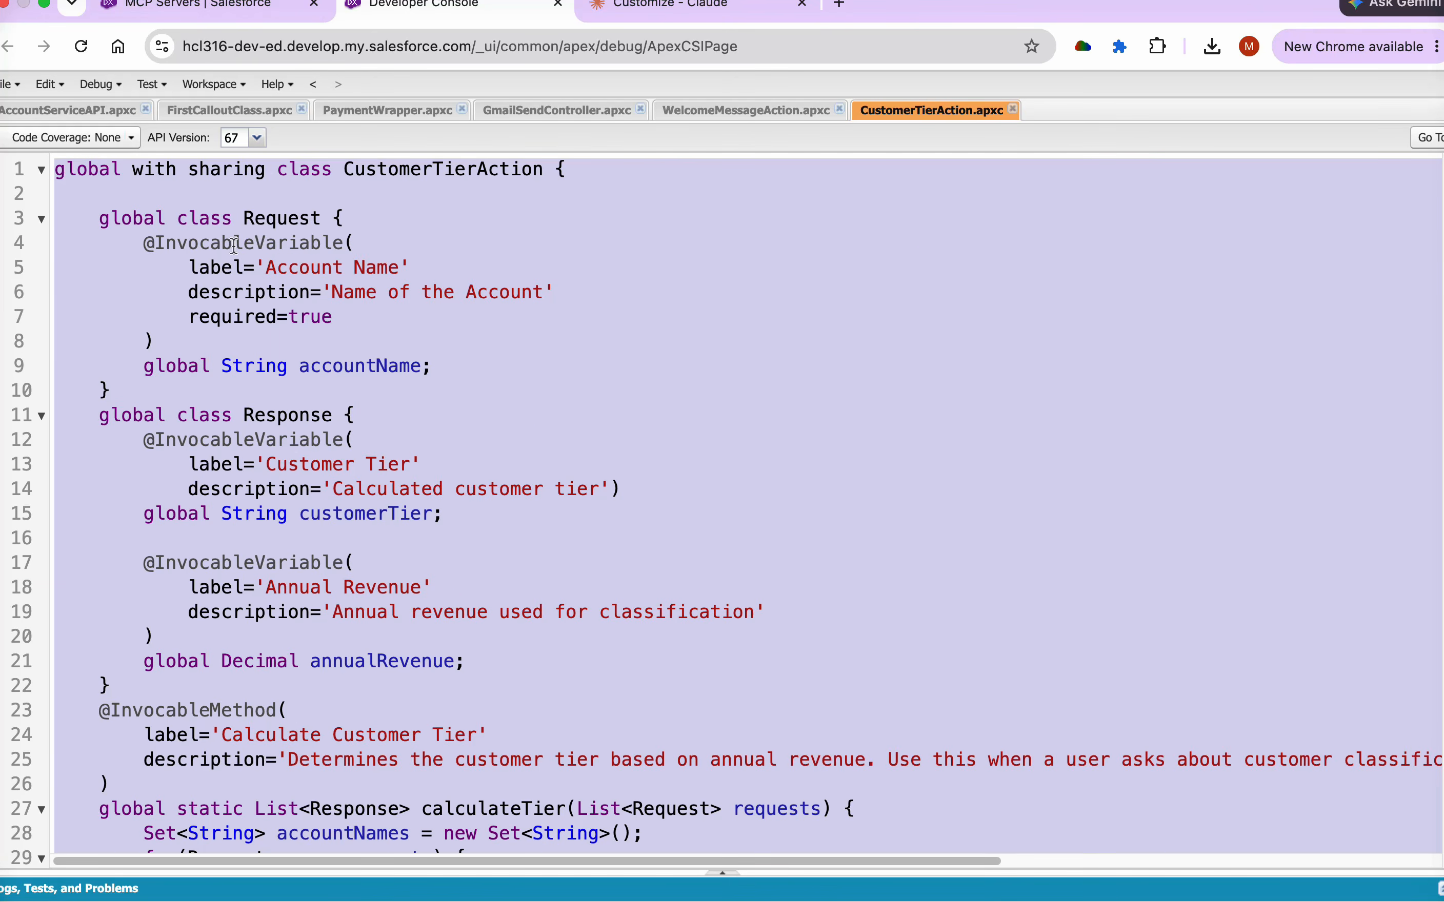
- Review the global modifiers, the InvocableMethod annotation and the List<Request> parameter of calculateTier
{"action": "left_click", "coordinate": [436, 327]}
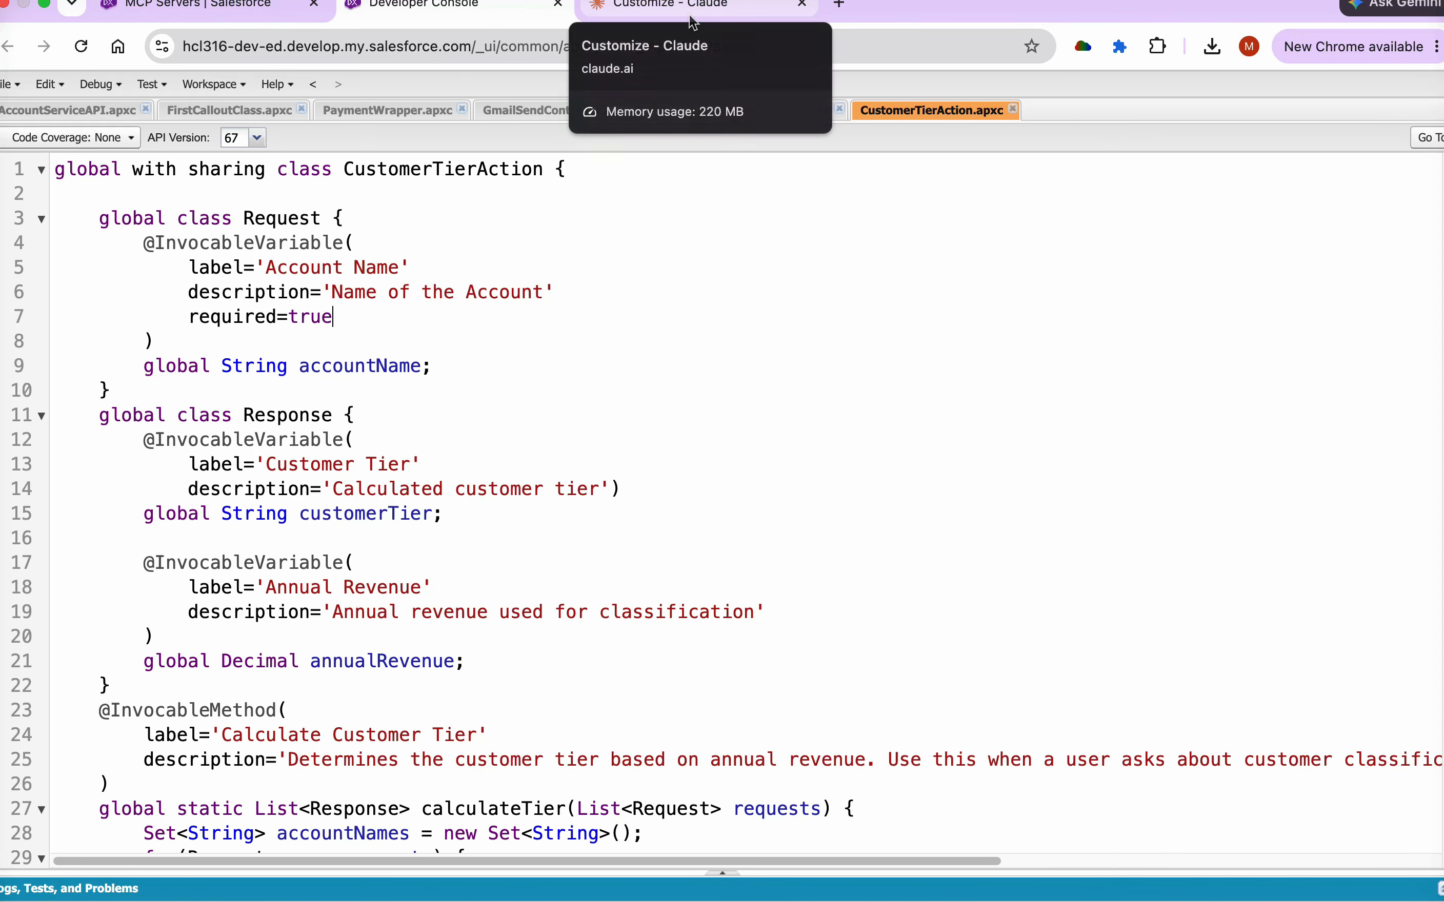
{"action": "double_click", "coordinate": [148, 220]}
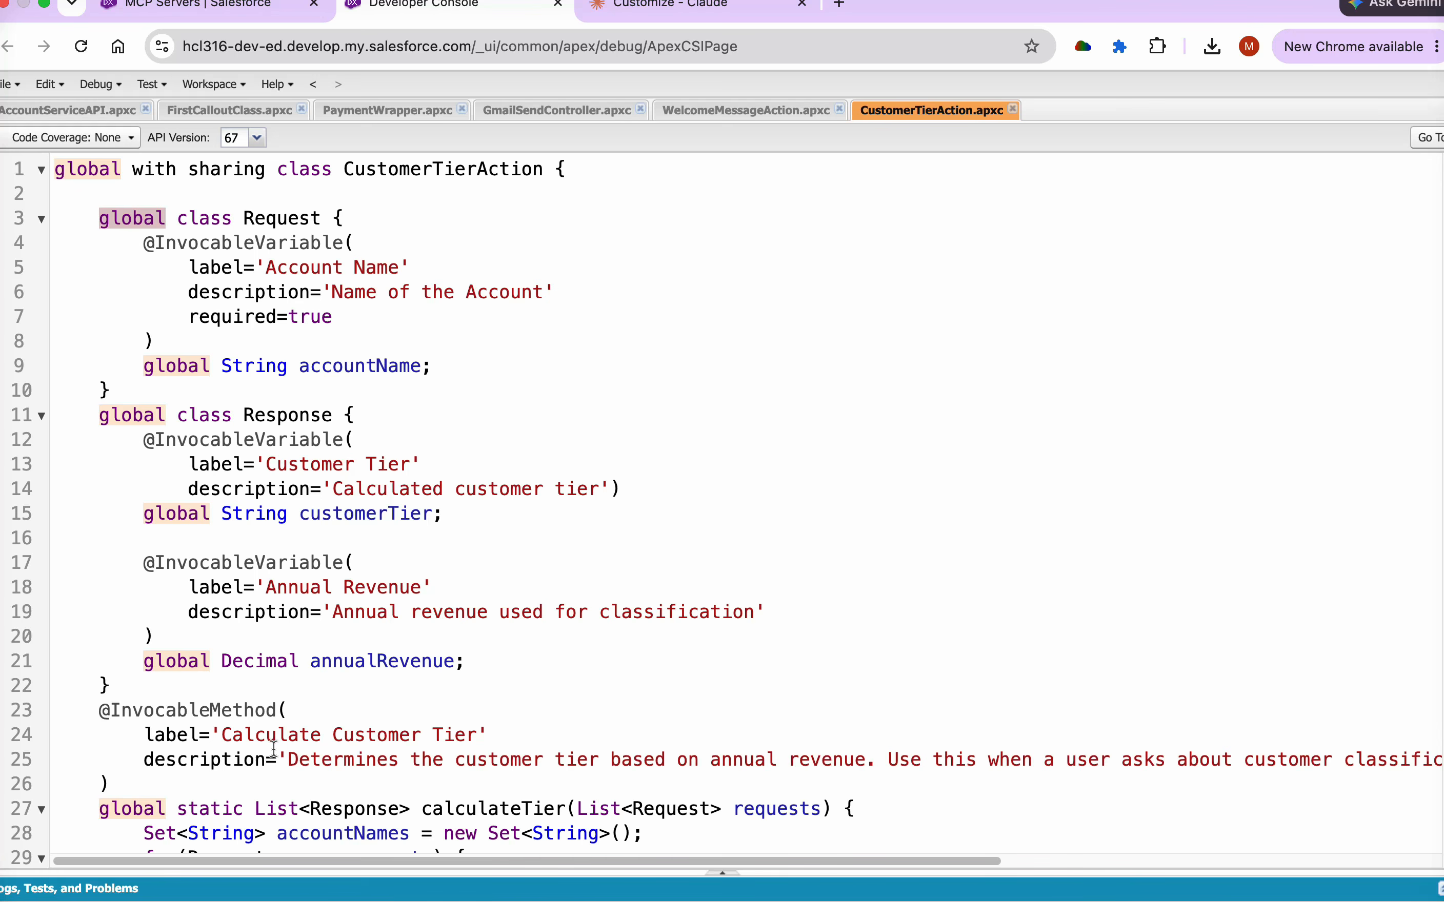
{"action": "double_click", "coordinate": [215, 717]}
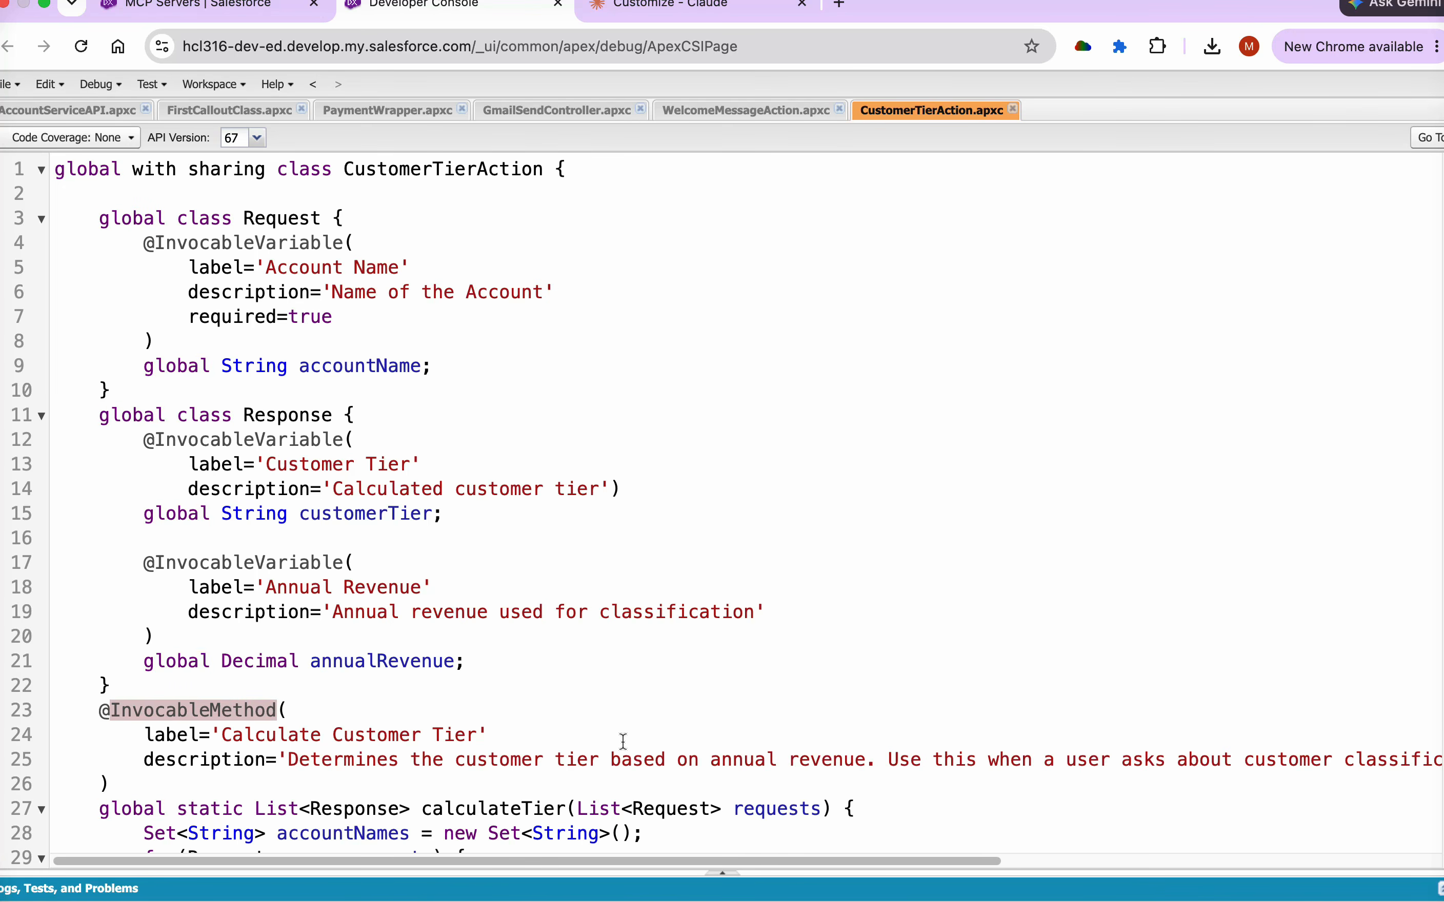
{"action": "double_click", "coordinate": [130, 811]}
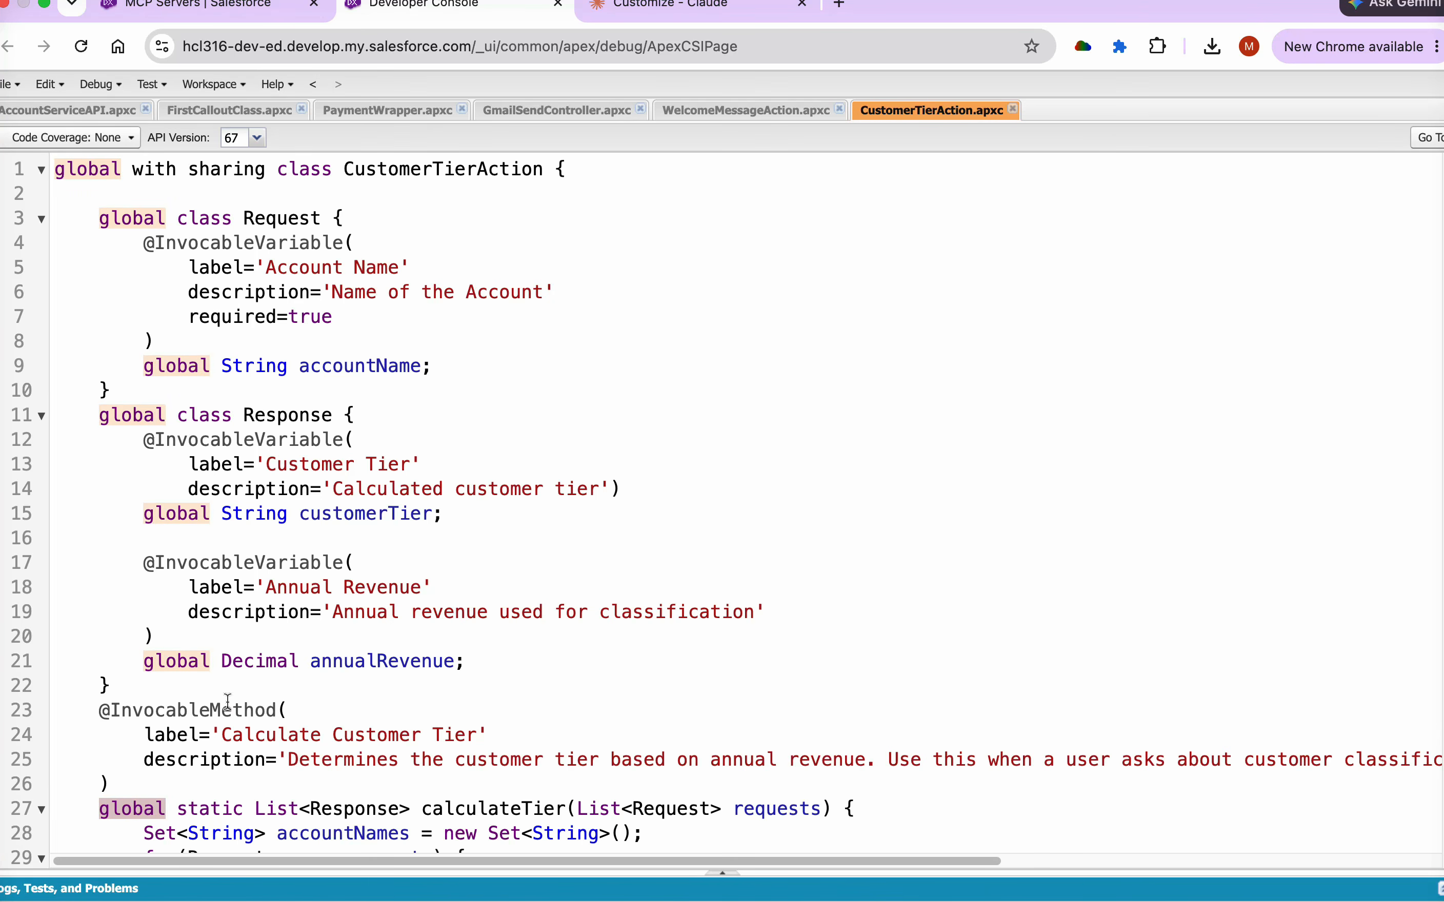
{"action": "left_click_drag", "start_coordinate": [573, 810], "coordinate": [822, 810]}
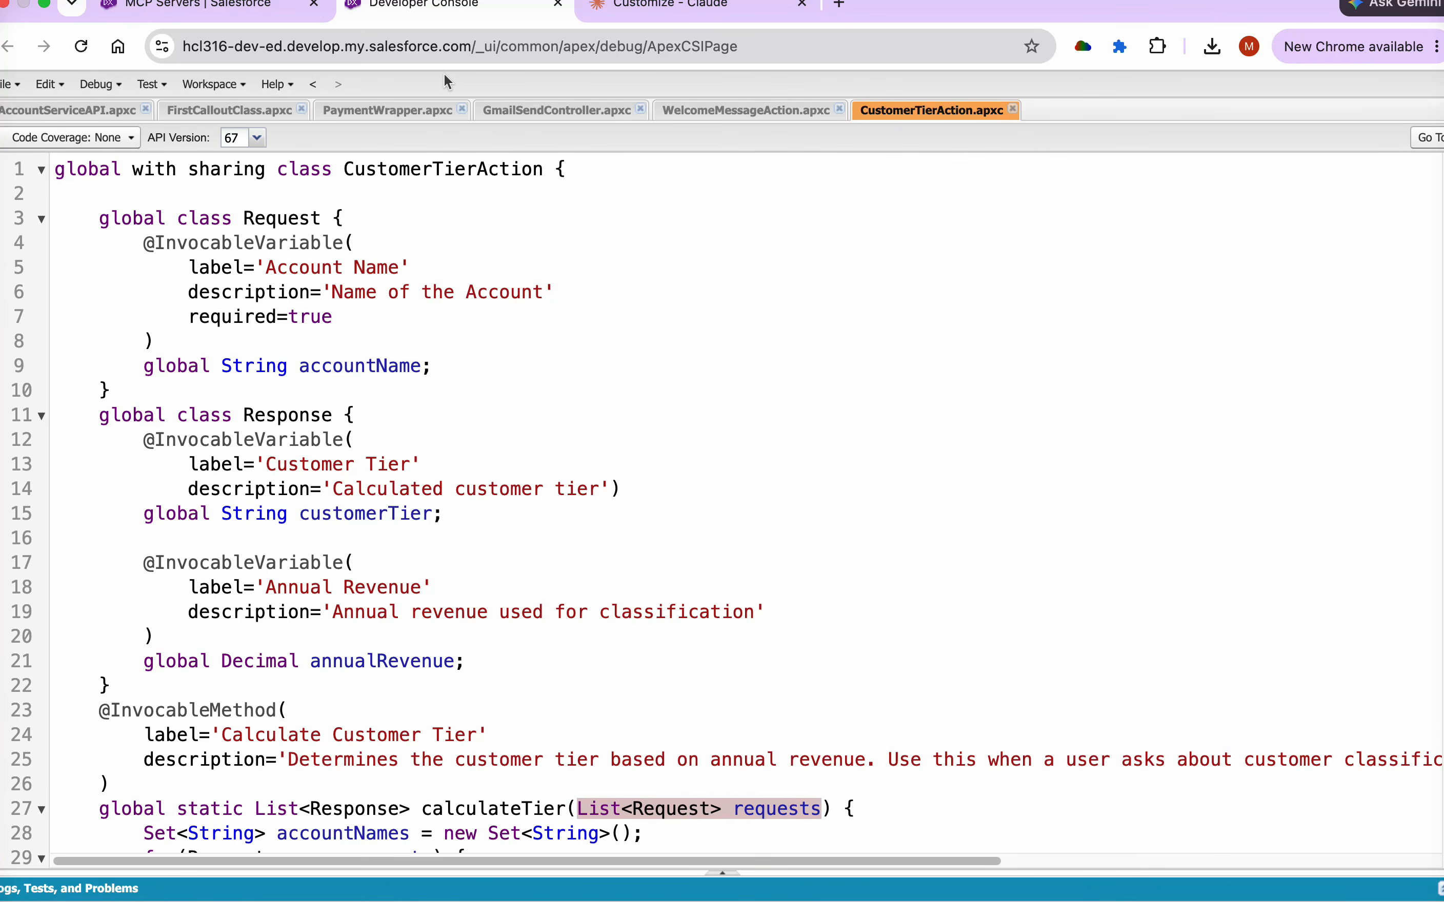
- Switch to MCP Servers in Salesforce Setup and start a new Salesforce MCP server labelled AccountTierCalculations
{"action": "left_click", "coordinate": [256, 14]}
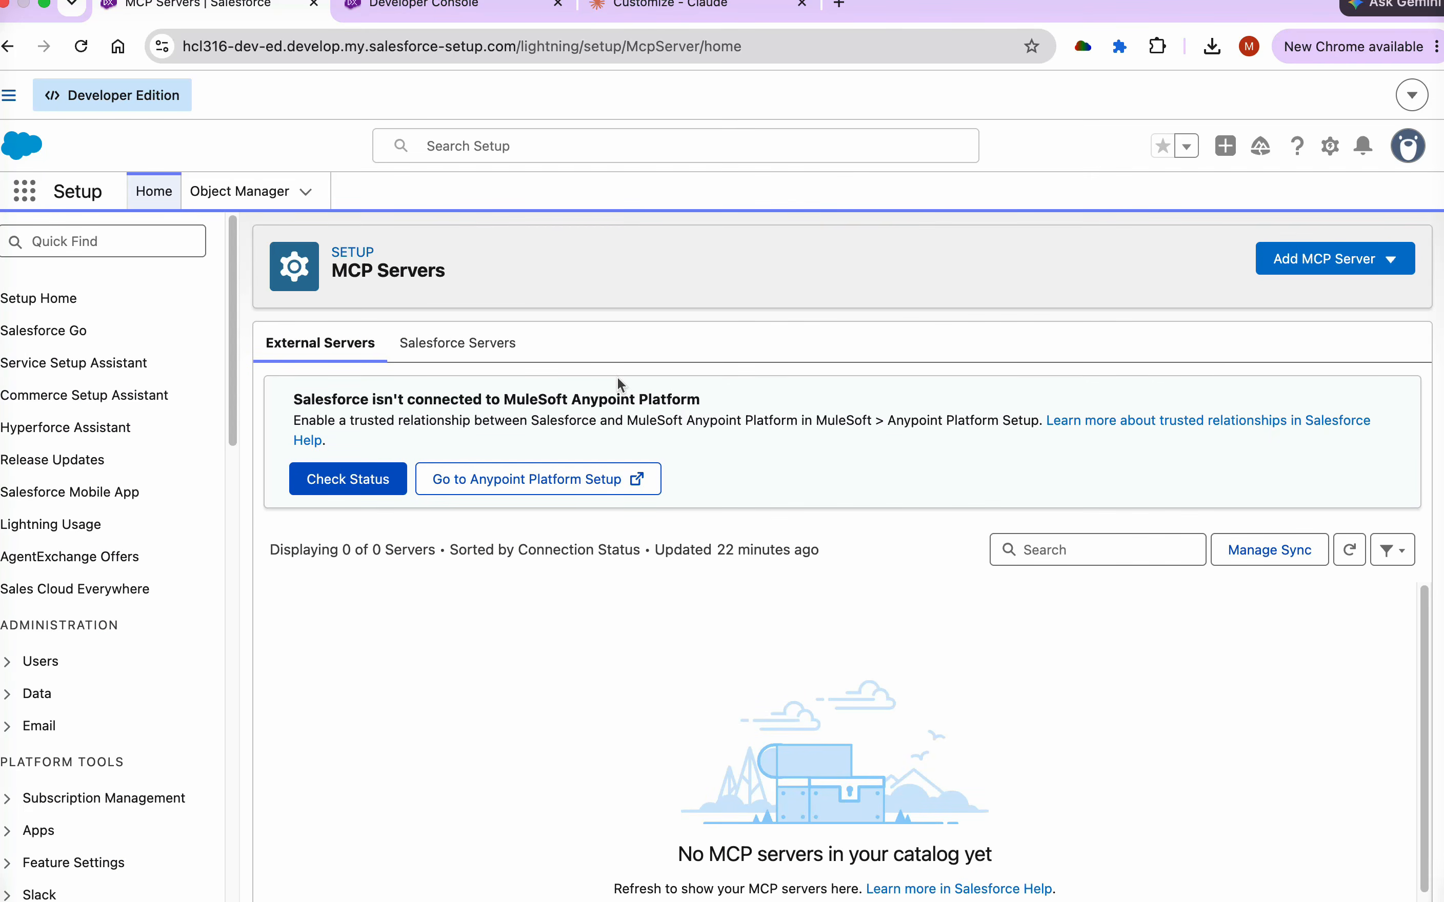
{"action": "left_click", "coordinate": [1323, 260]}
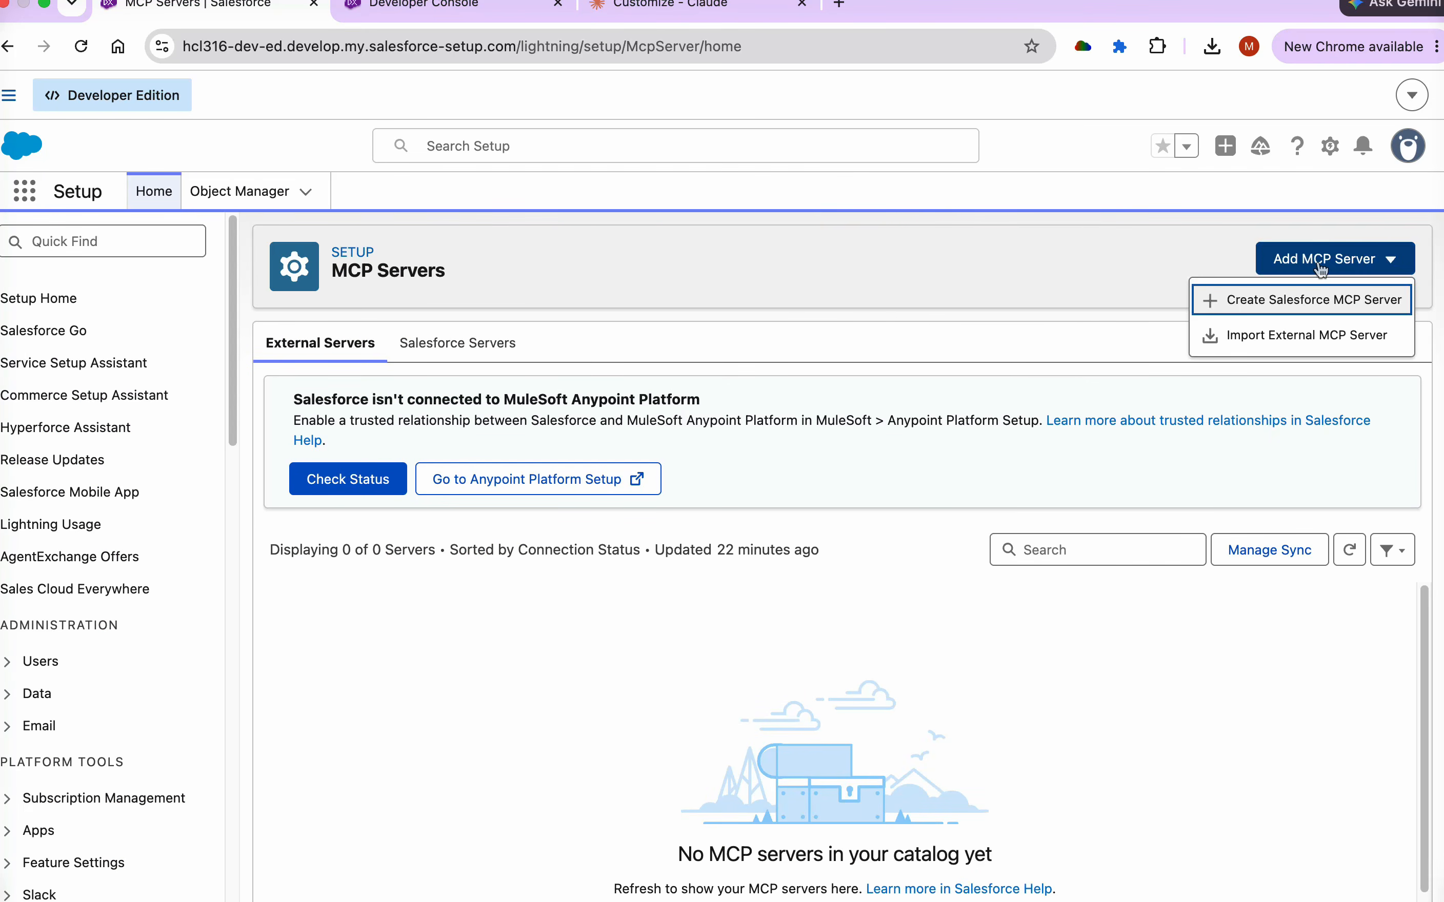
{"action": "left_click", "coordinate": [1299, 306]}
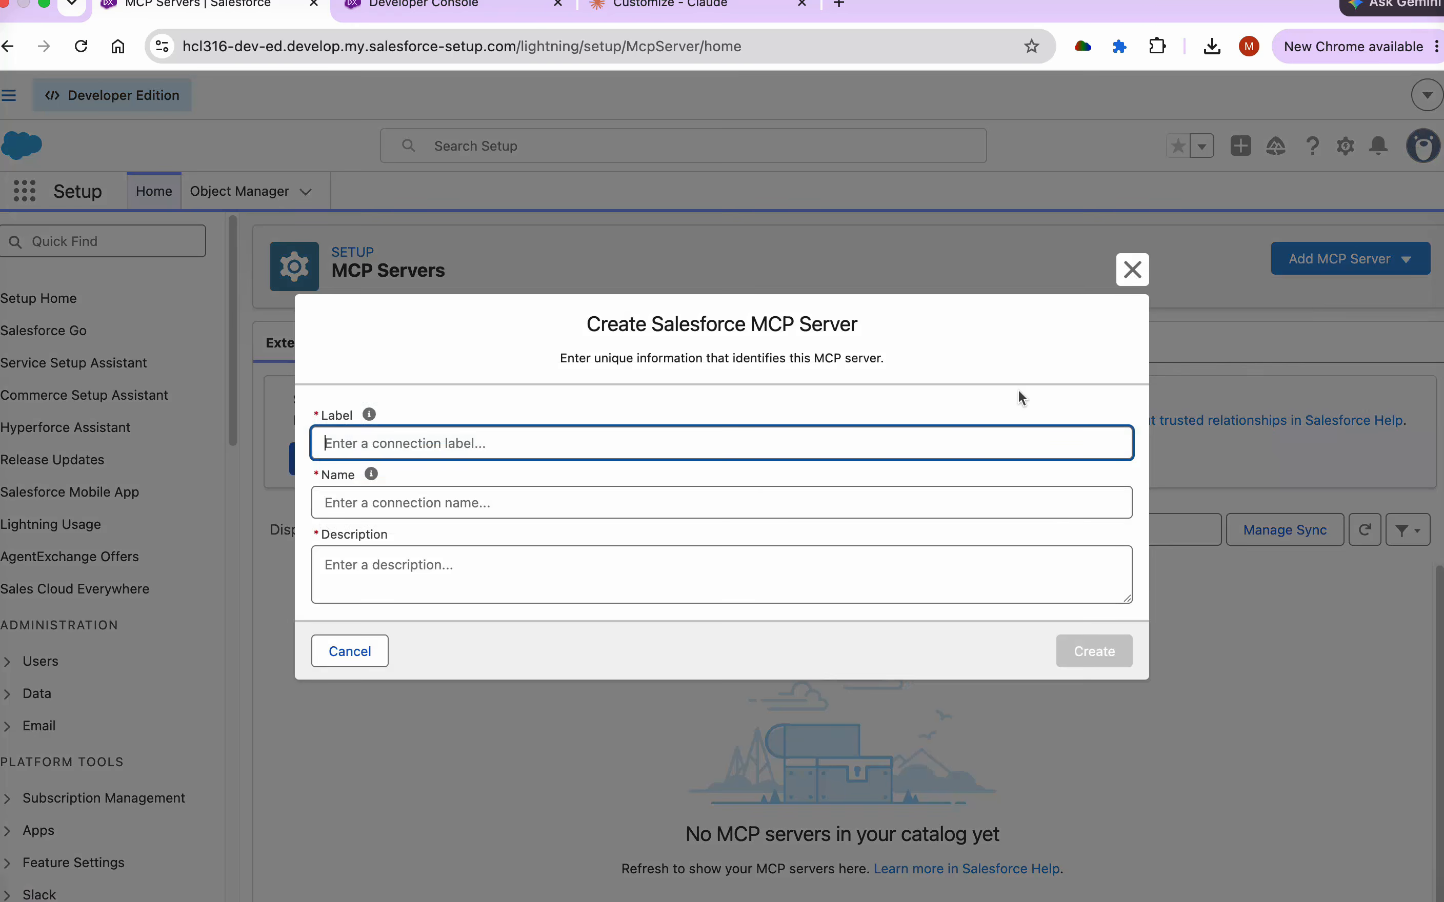
{"action": "type", "text": "Acc"}
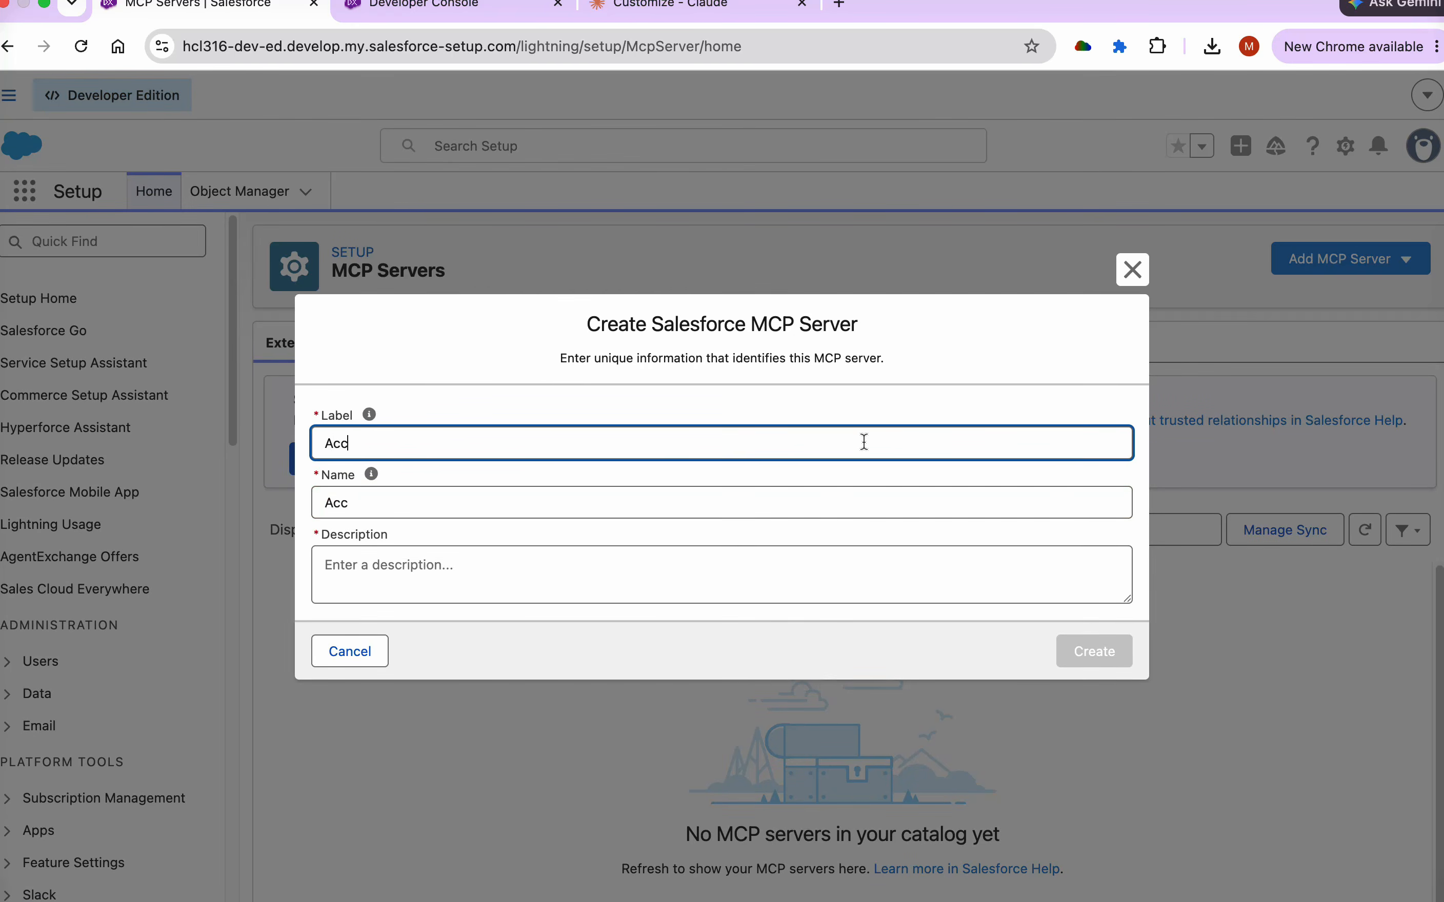
{"action": "type", "text": "ountTierCalu"}
{"action": "type", "text": "cation"}
{"action": "key", "text": "BackSpace"}
{"action": "key", "text": "BackSpace"}
{"action": "key", "text": "BackSpace"}
{"action": "key", "text": "BackSpace"}
{"action": "key", "text": "BackSpace"}
{"action": "key", "text": "BackSpace"}
{"action": "type", "text": "culations"}
- Copy the server name AccountTierCalculations into the description and create the MCP server
{"action": "left_click", "coordinate": [513, 502]}
{"action": "key", "text": "super+a"}
{"action": "key", "text": "super+c"}
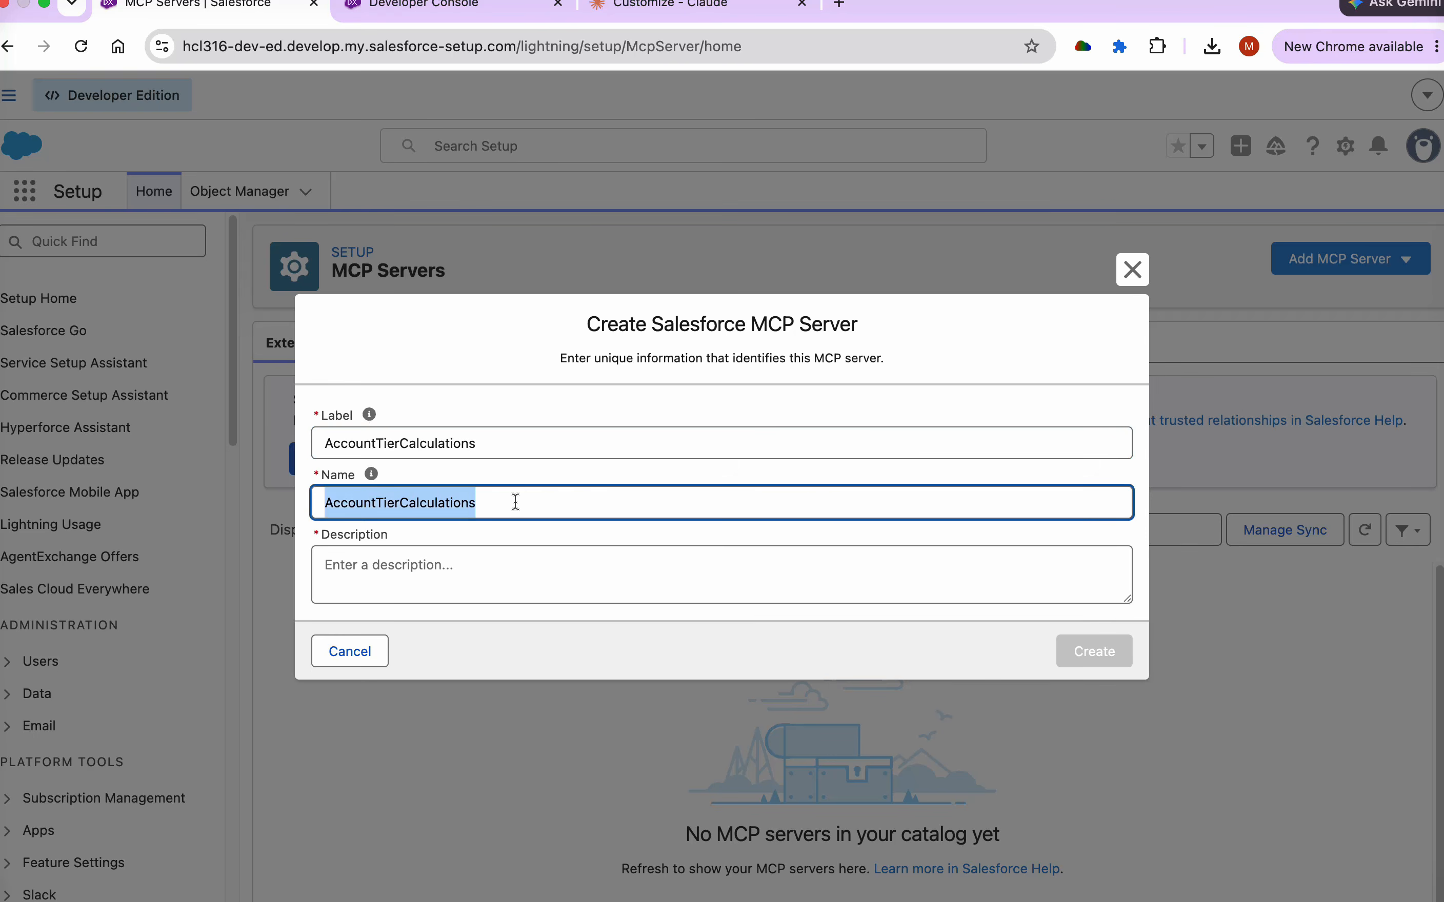
{"action": "left_click", "coordinate": [476, 583]}
{"action": "key", "text": "super+v"}
{"action": "left_click", "coordinate": [1126, 653]}
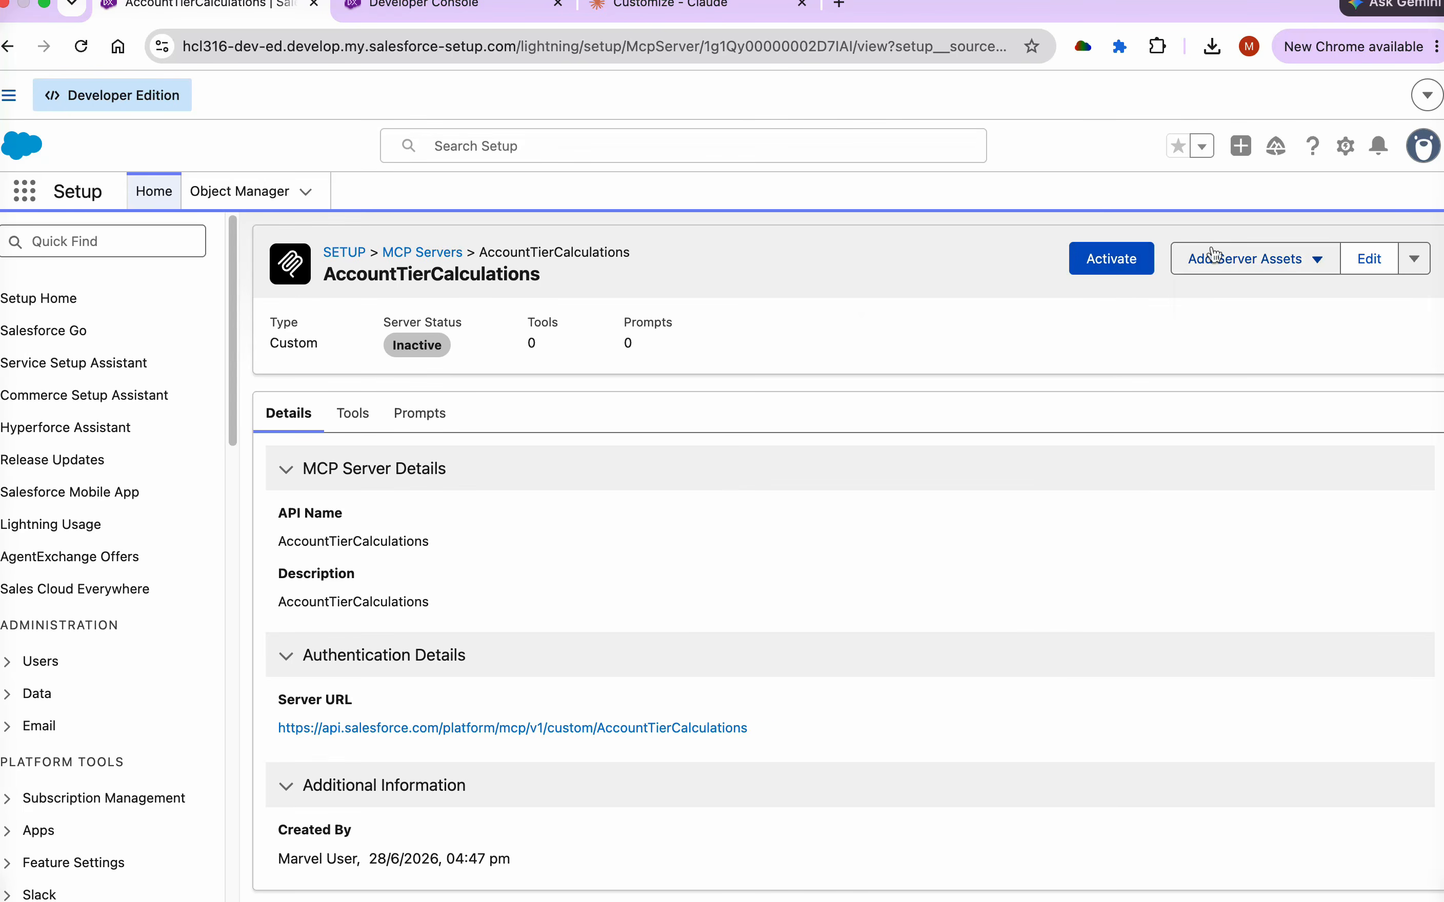
- Start adding tools to the AccountTierCalculations server and select the Calculate Customer Tier Apex action
{"action": "left_click", "coordinate": [1297, 266]}
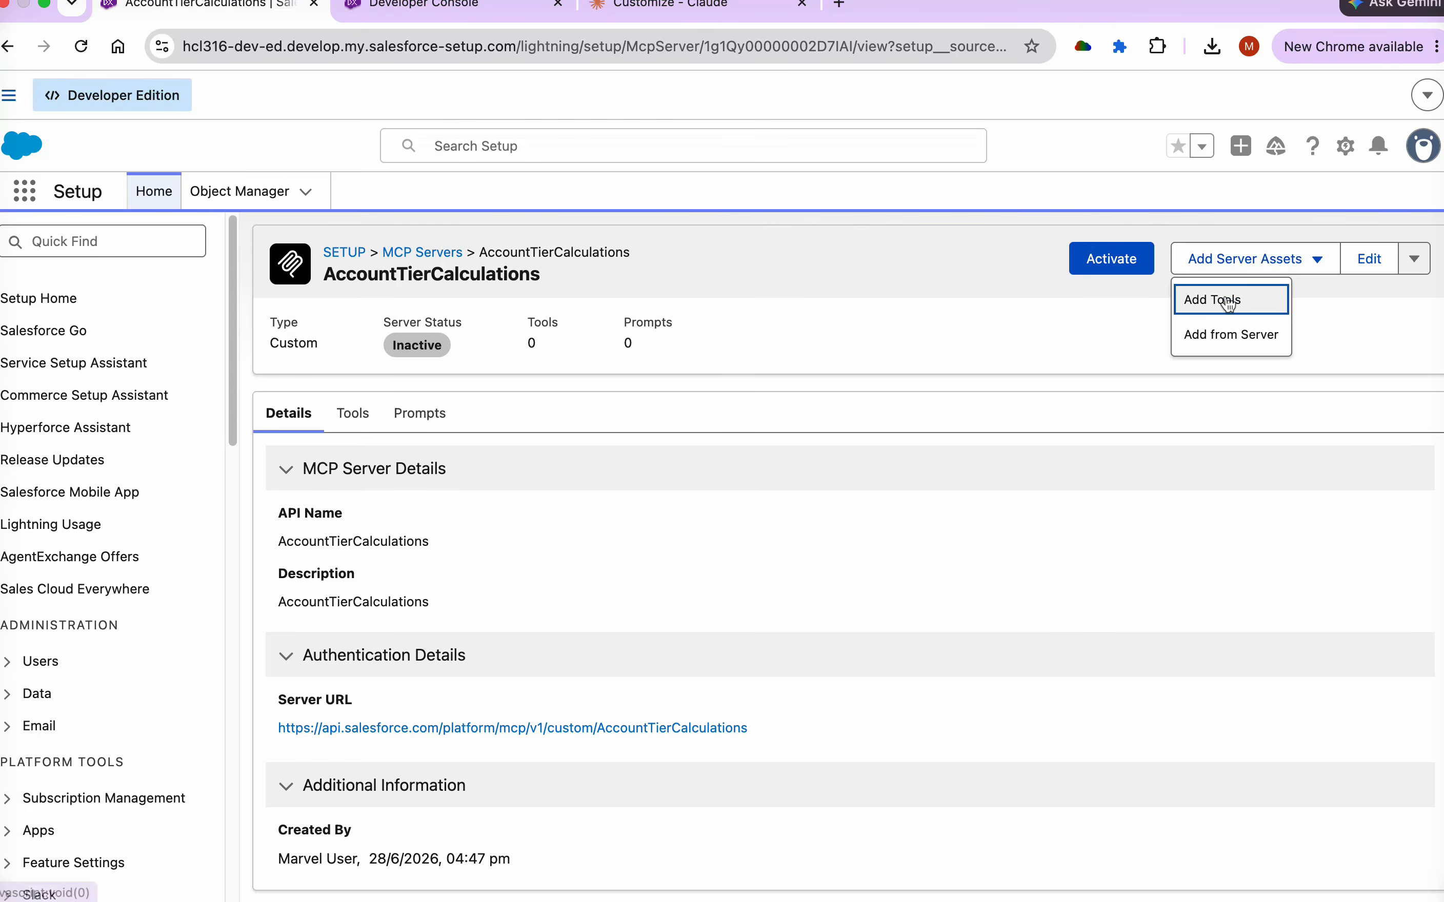
{"action": "left_click", "coordinate": [1228, 298]}
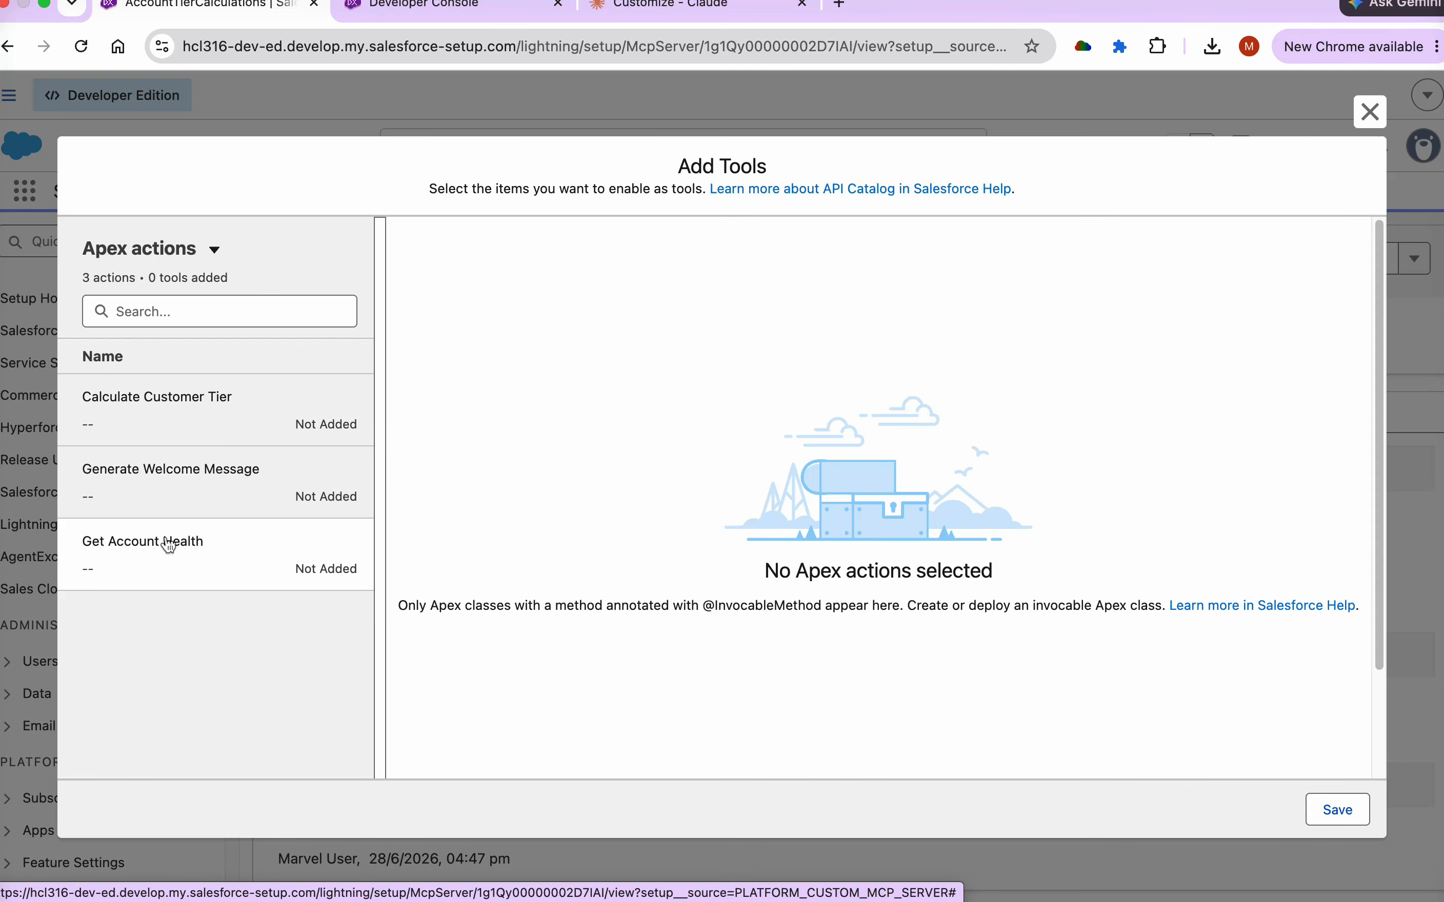
{"action": "left_click", "coordinate": [187, 415]}
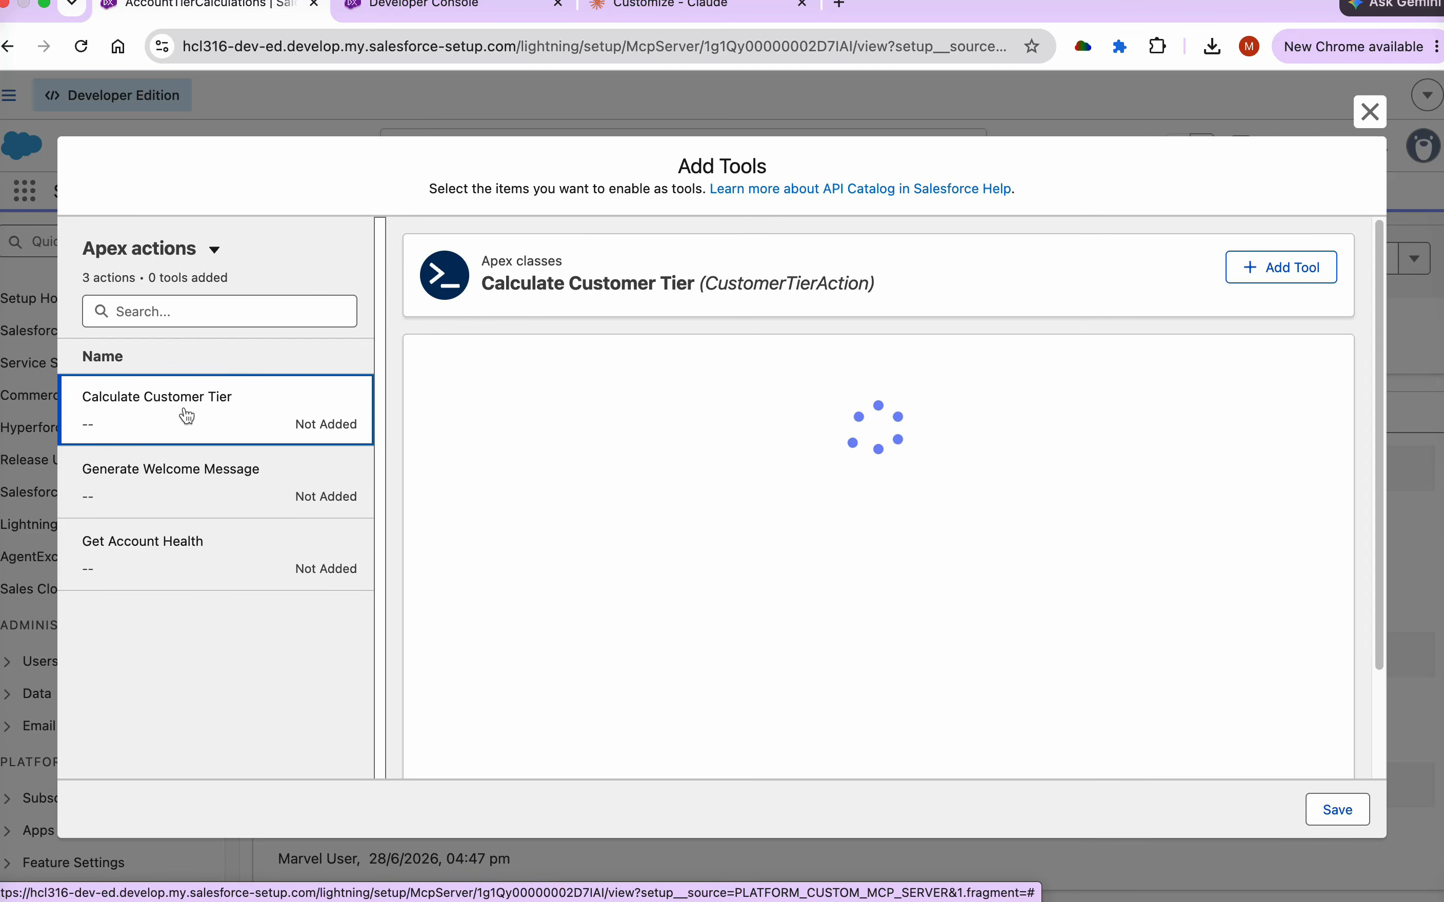
- Switch to the Developer Console and review CustomerTierAction's Request and Response classes and the invocable method's label
{"action": "left_click", "coordinate": [452, 13]}
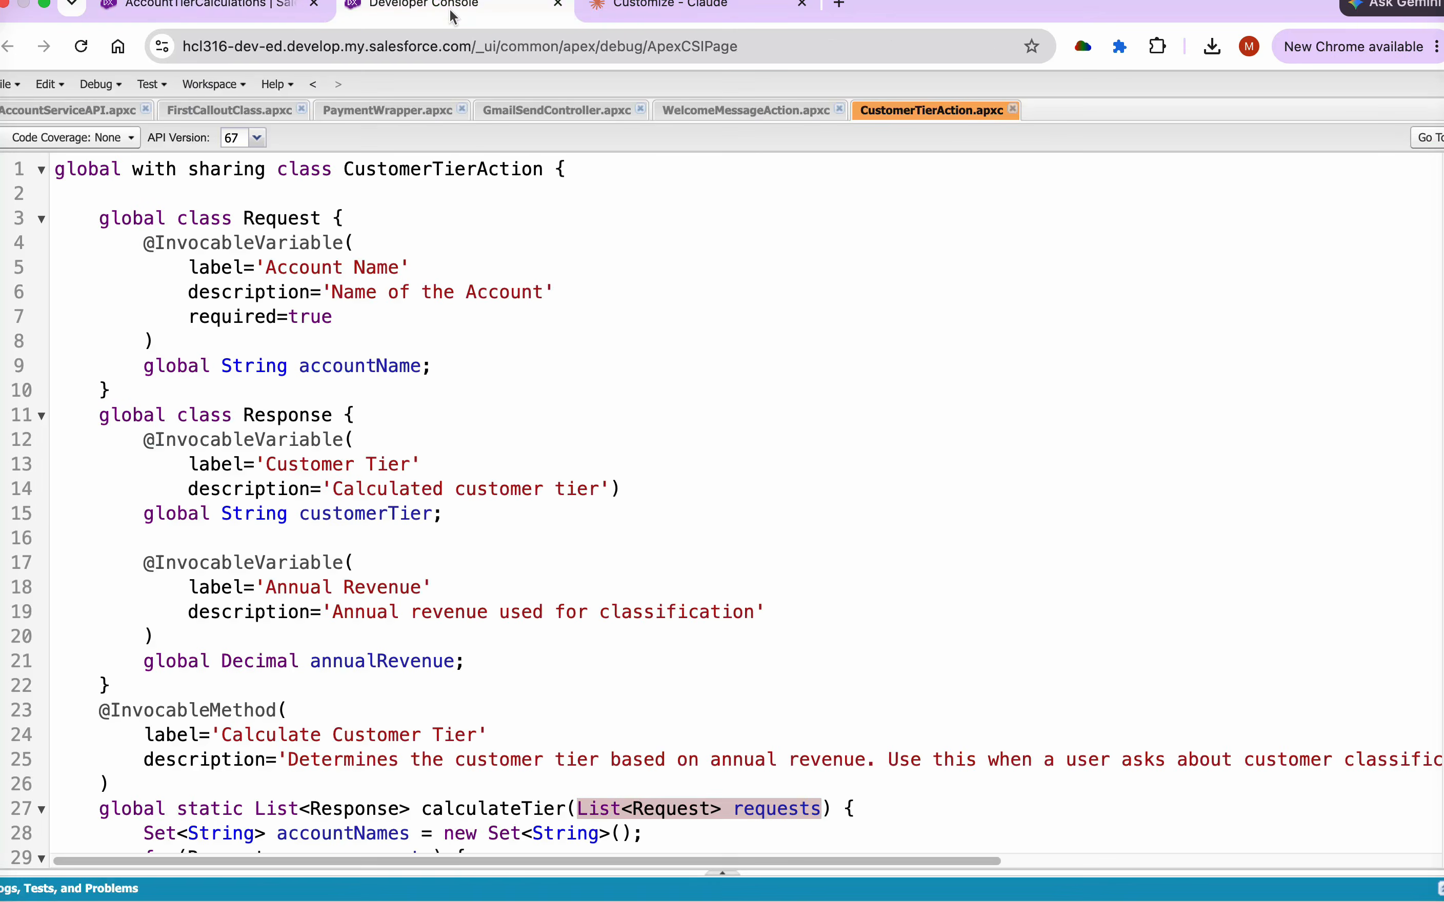
{"action": "left_click_drag", "start_coordinate": [701, 525], "coordinate": [682, 114]}
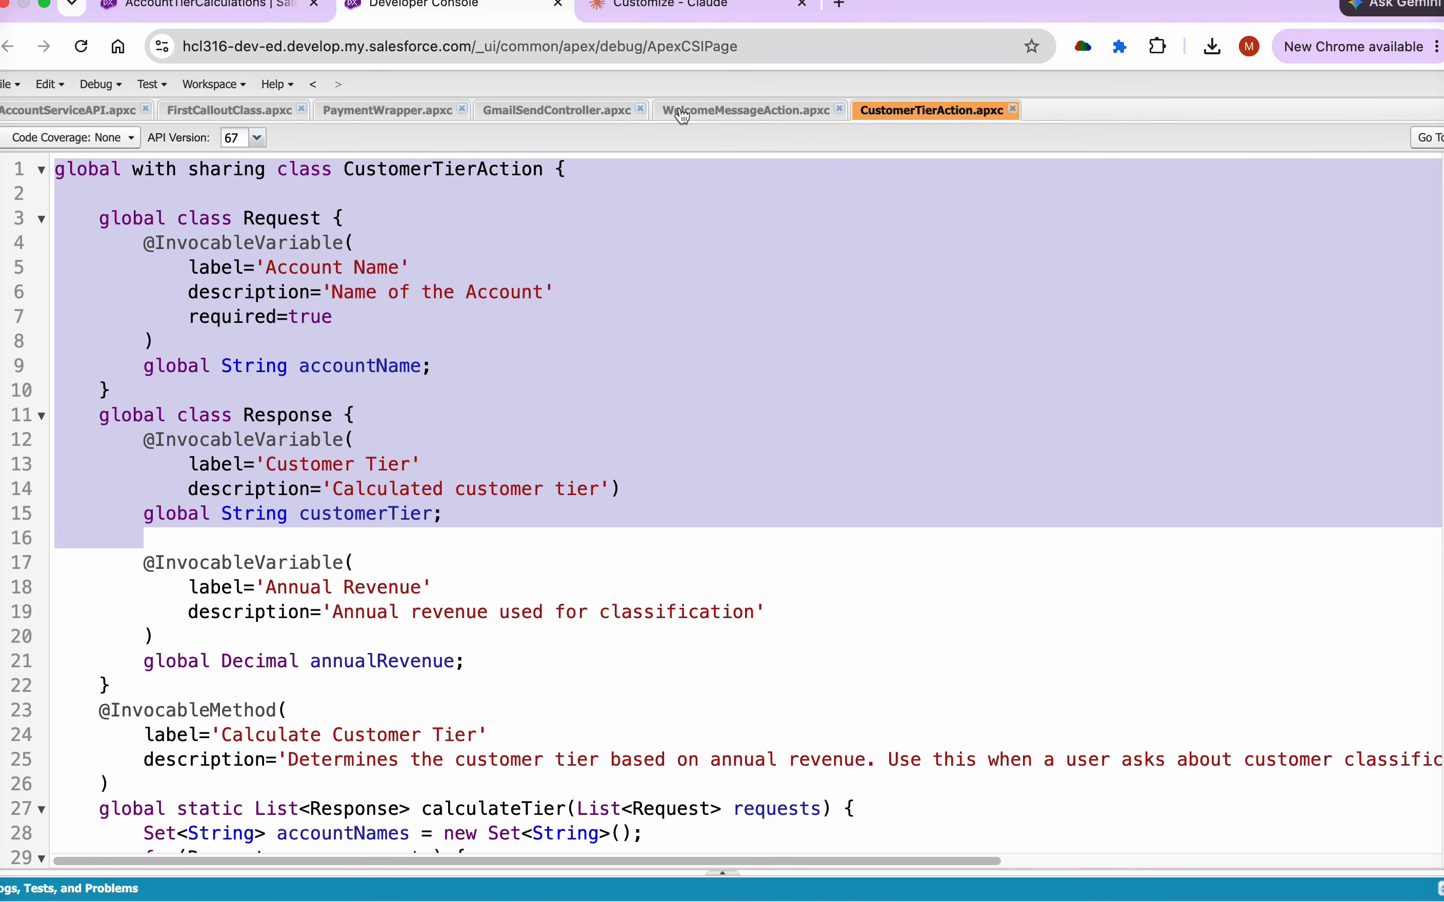
{"action": "left_click", "coordinate": [662, 315]}
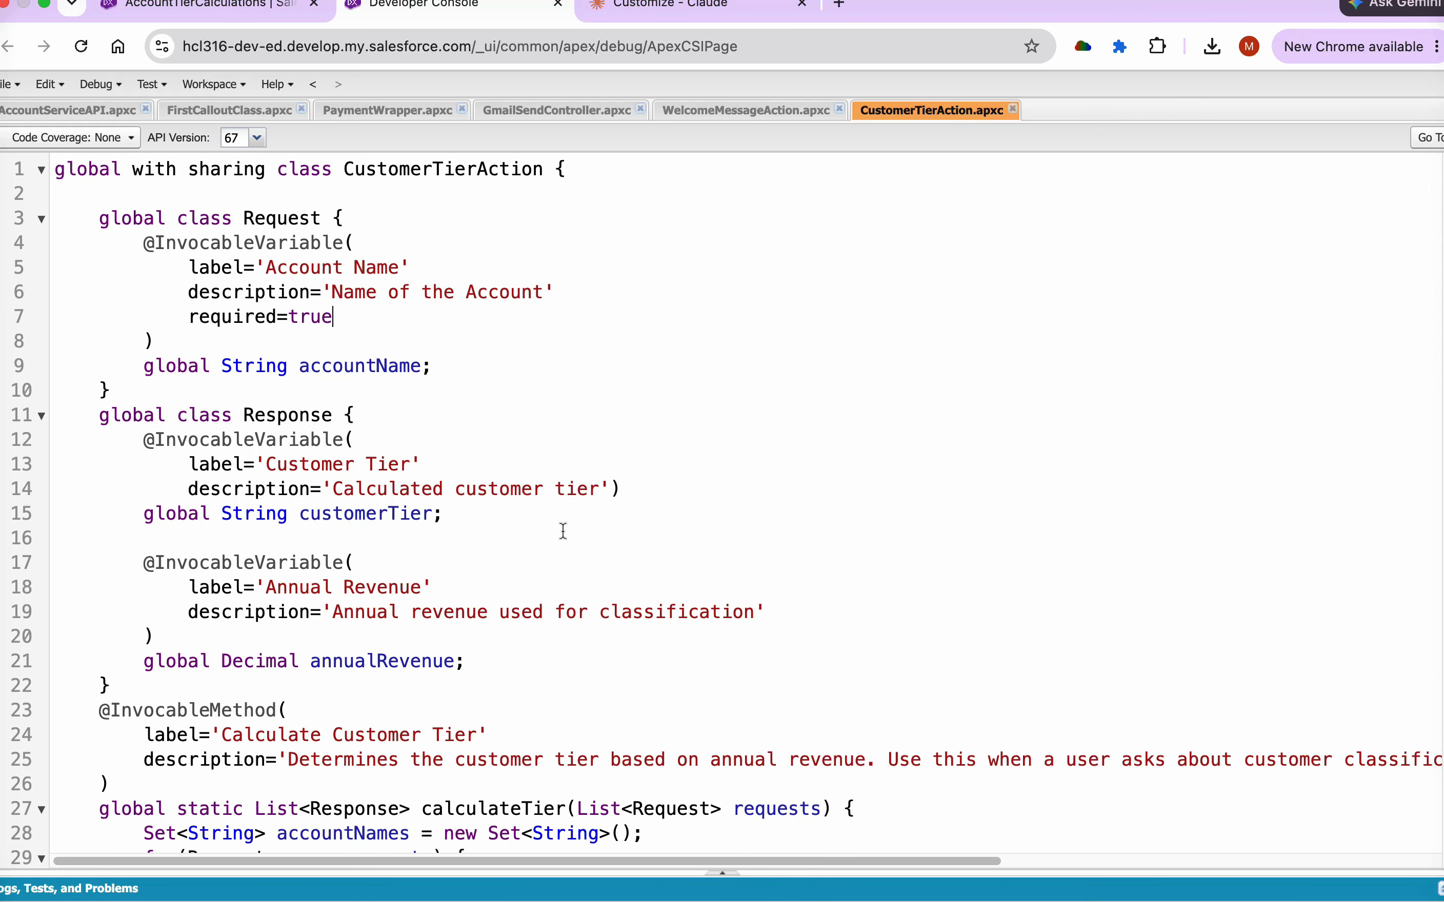
{"action": "left_click_drag", "start_coordinate": [221, 734], "coordinate": [484, 735]}
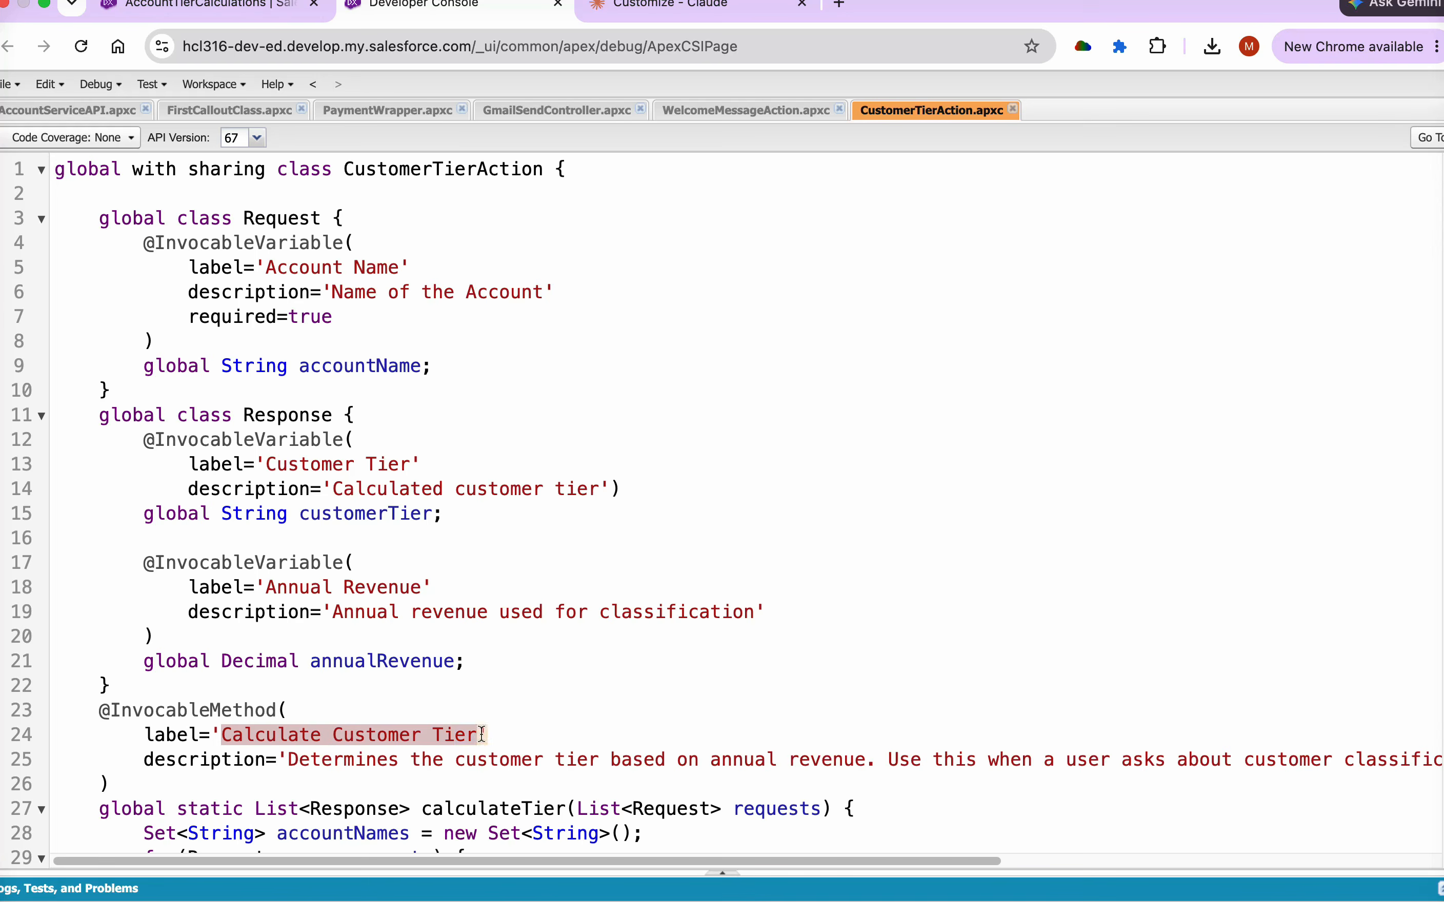
- Return to Salesforce Setup and examine accountName in the action's input schema and annualRevenue and customerTier in its output schema
{"action": "left_click", "coordinate": [235, 13]}
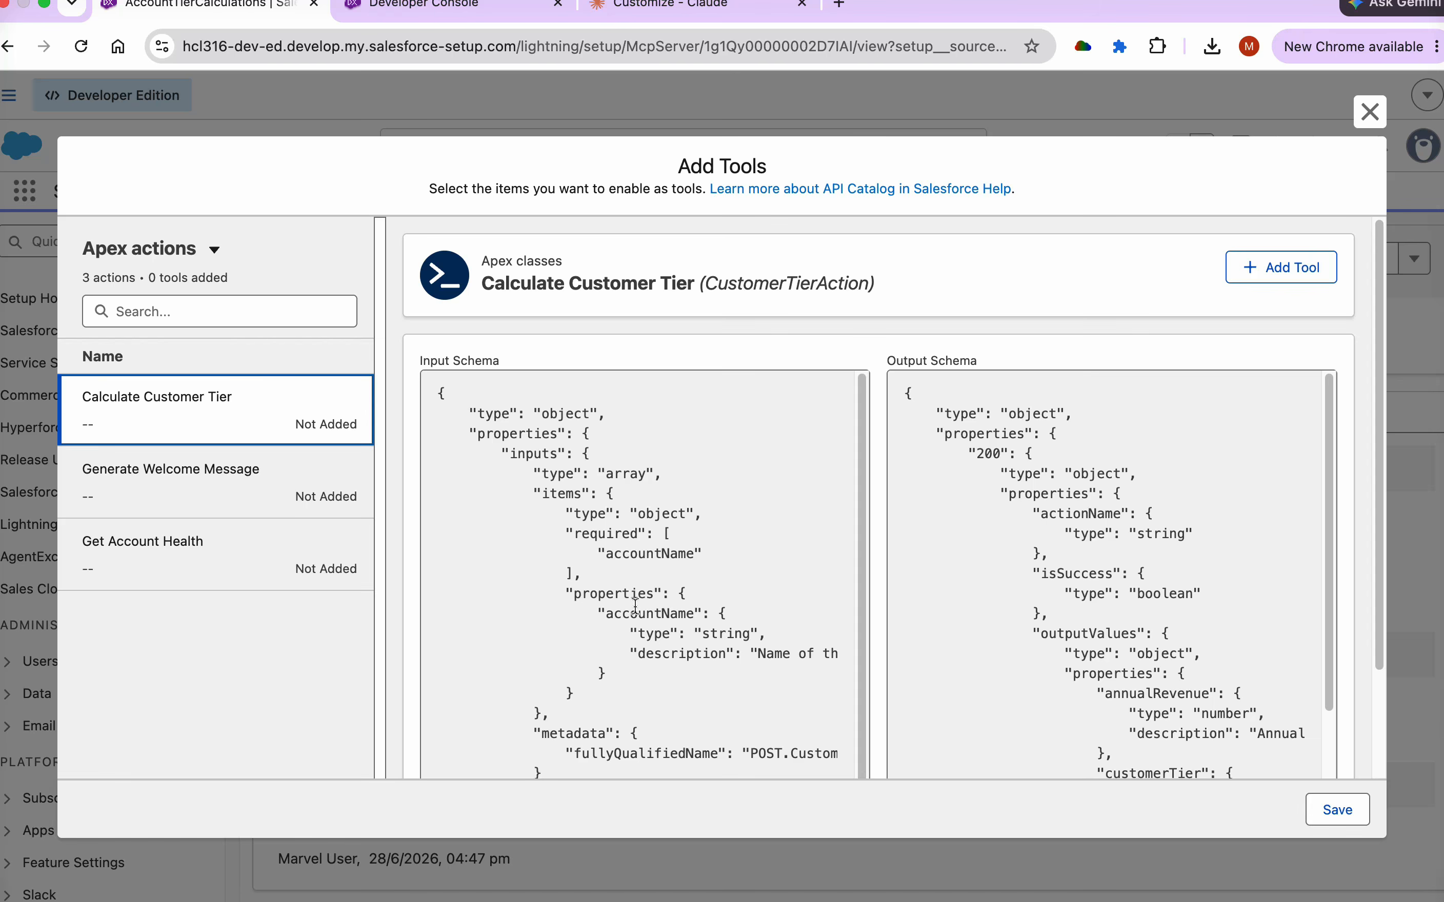
{"action": "left_click", "coordinate": [609, 615]}
{"action": "left_click_drag", "start_coordinate": [609, 614], "coordinate": [695, 615]}
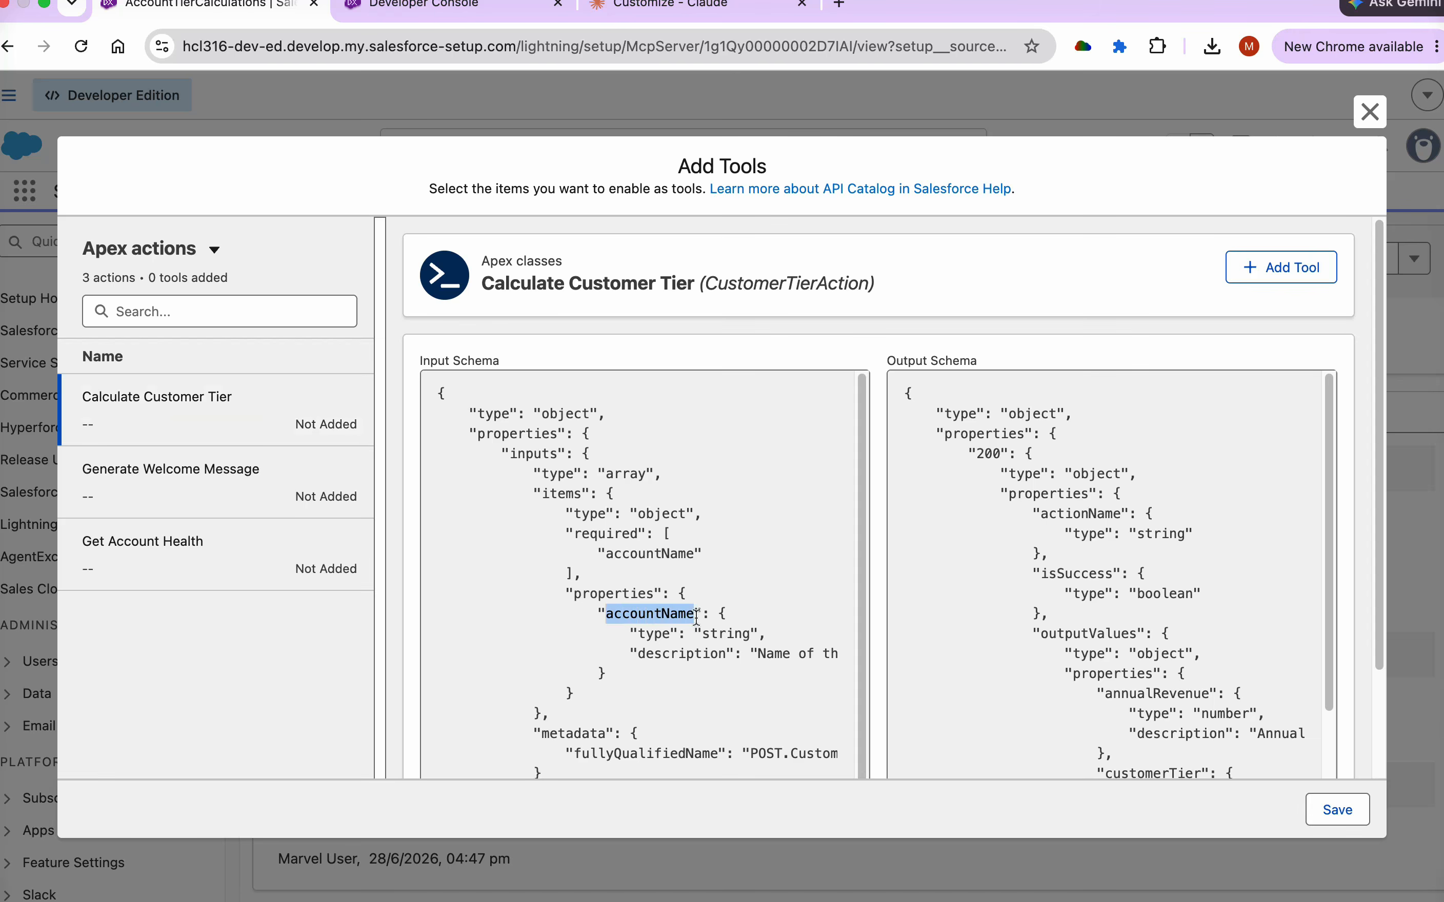
{"action": "left_click", "coordinate": [1051, 629]}
{"action": "double_click", "coordinate": [1166, 694]}
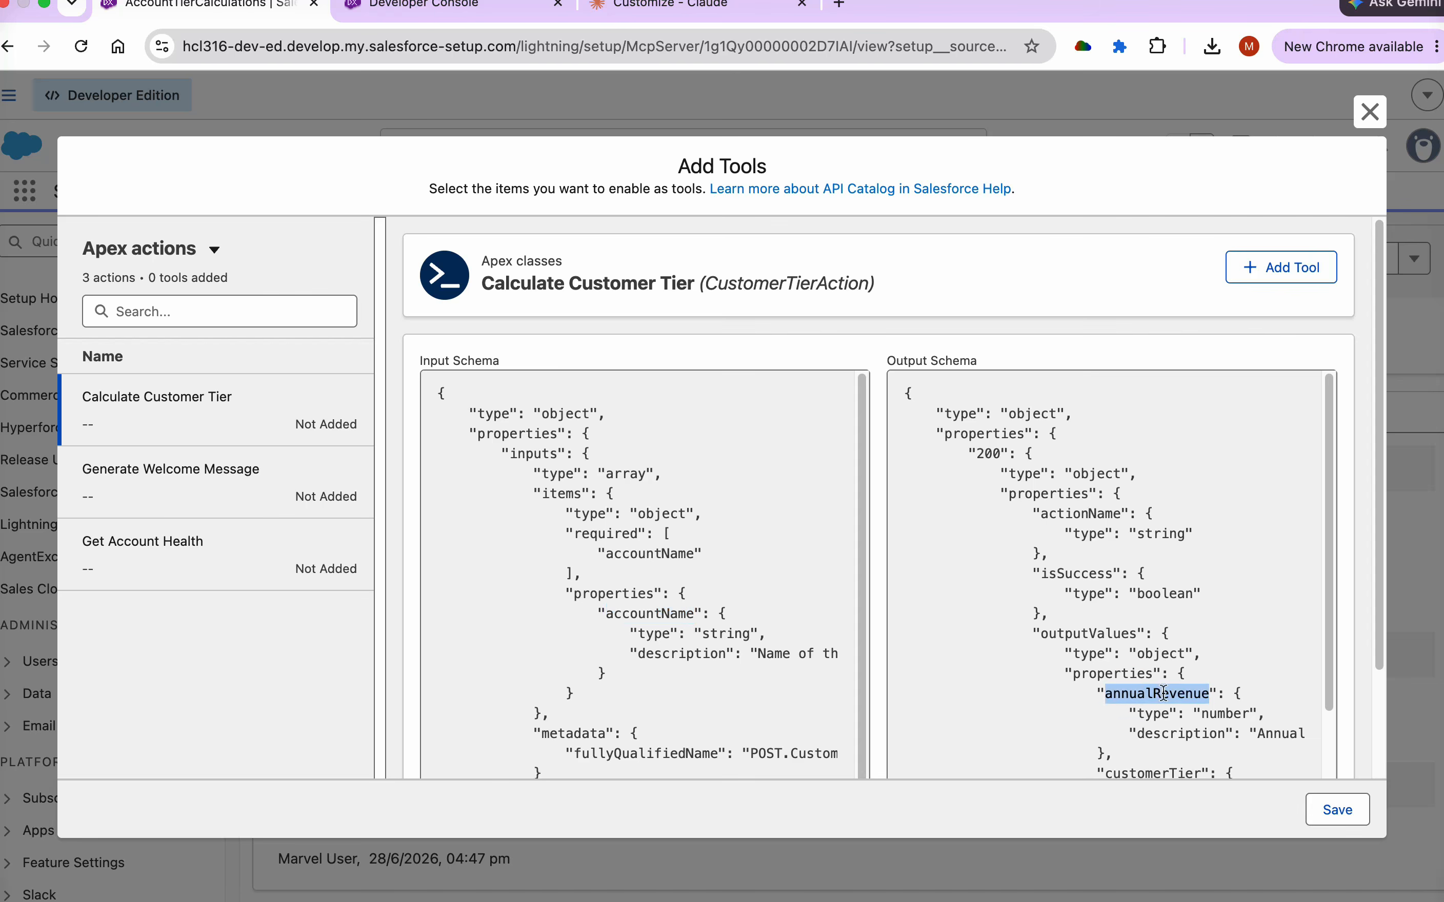
{"action": "double_click", "coordinate": [1163, 771]}
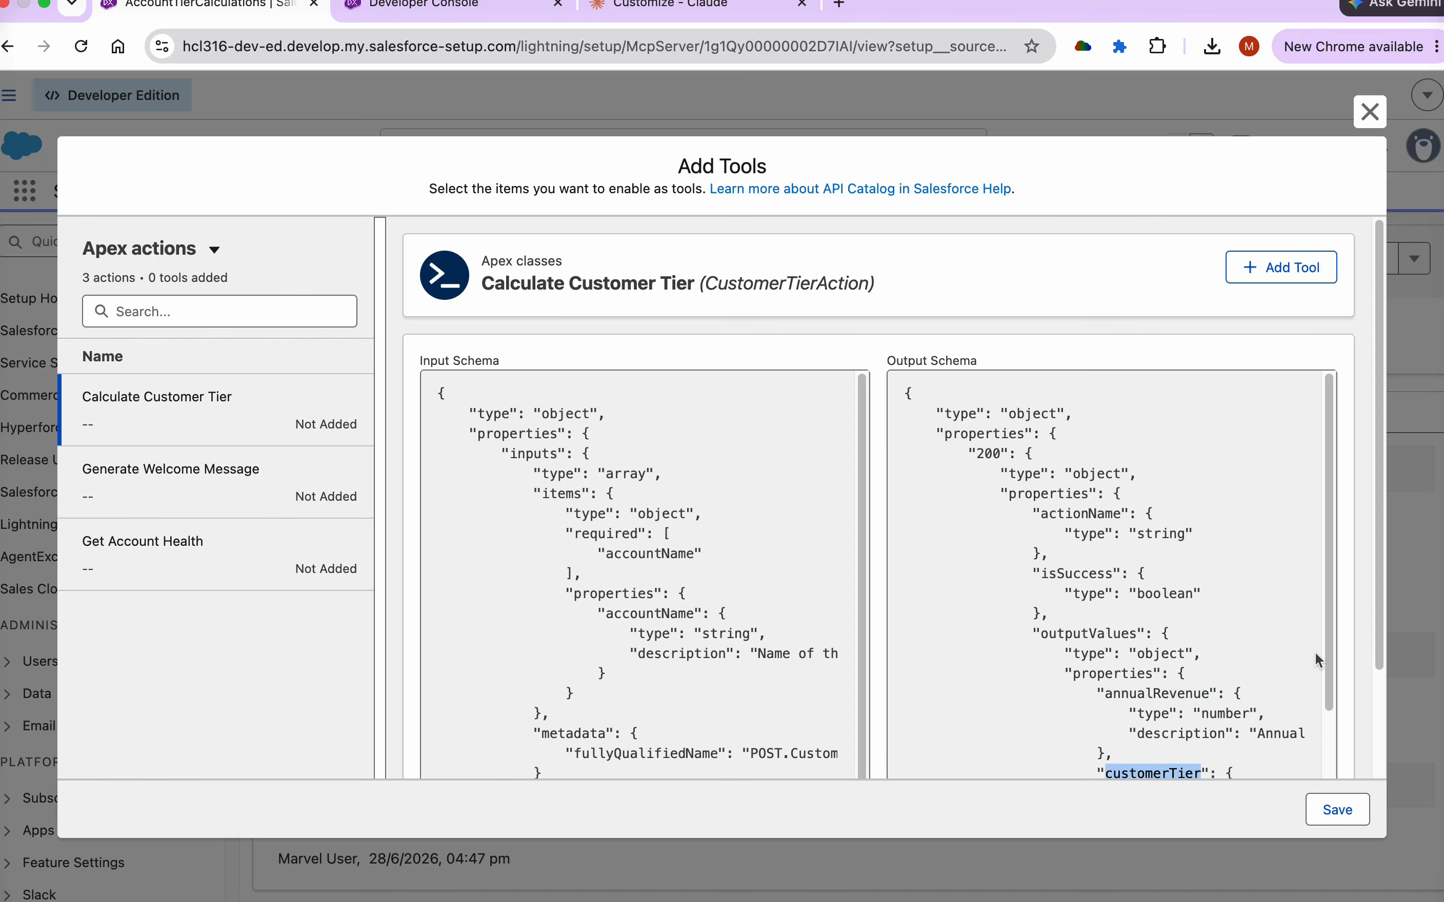
- Save the tool selection and activate the AccountTierCalculations MCP server
{"action": "left_click_drag", "start_coordinate": [1328, 619], "coordinate": [1370, 455]}
{"action": "left_click", "coordinate": [1337, 818]}
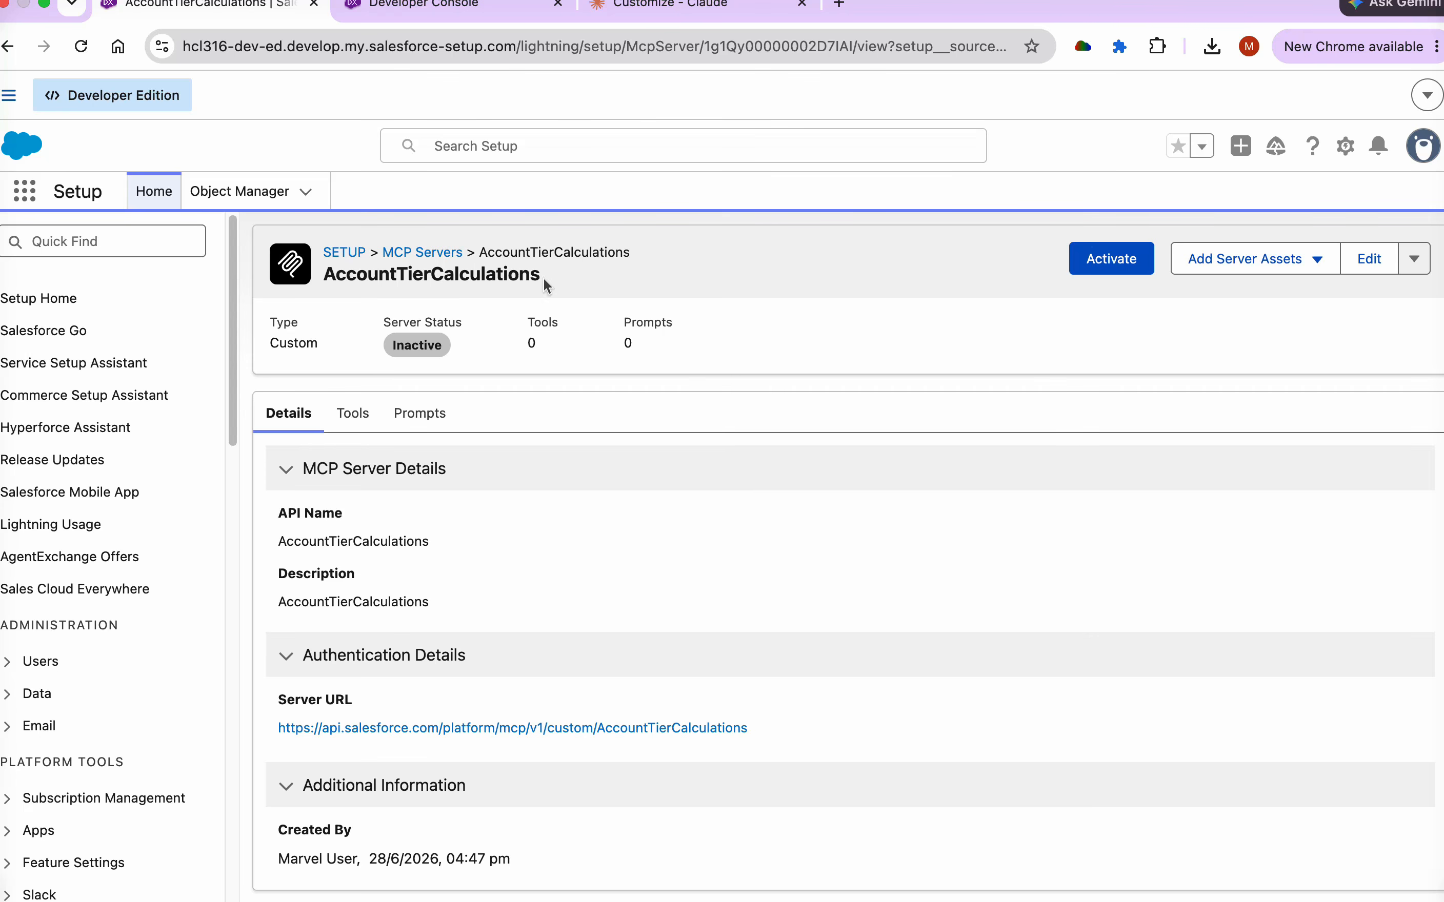
{"action": "left_click", "coordinate": [1105, 250]}
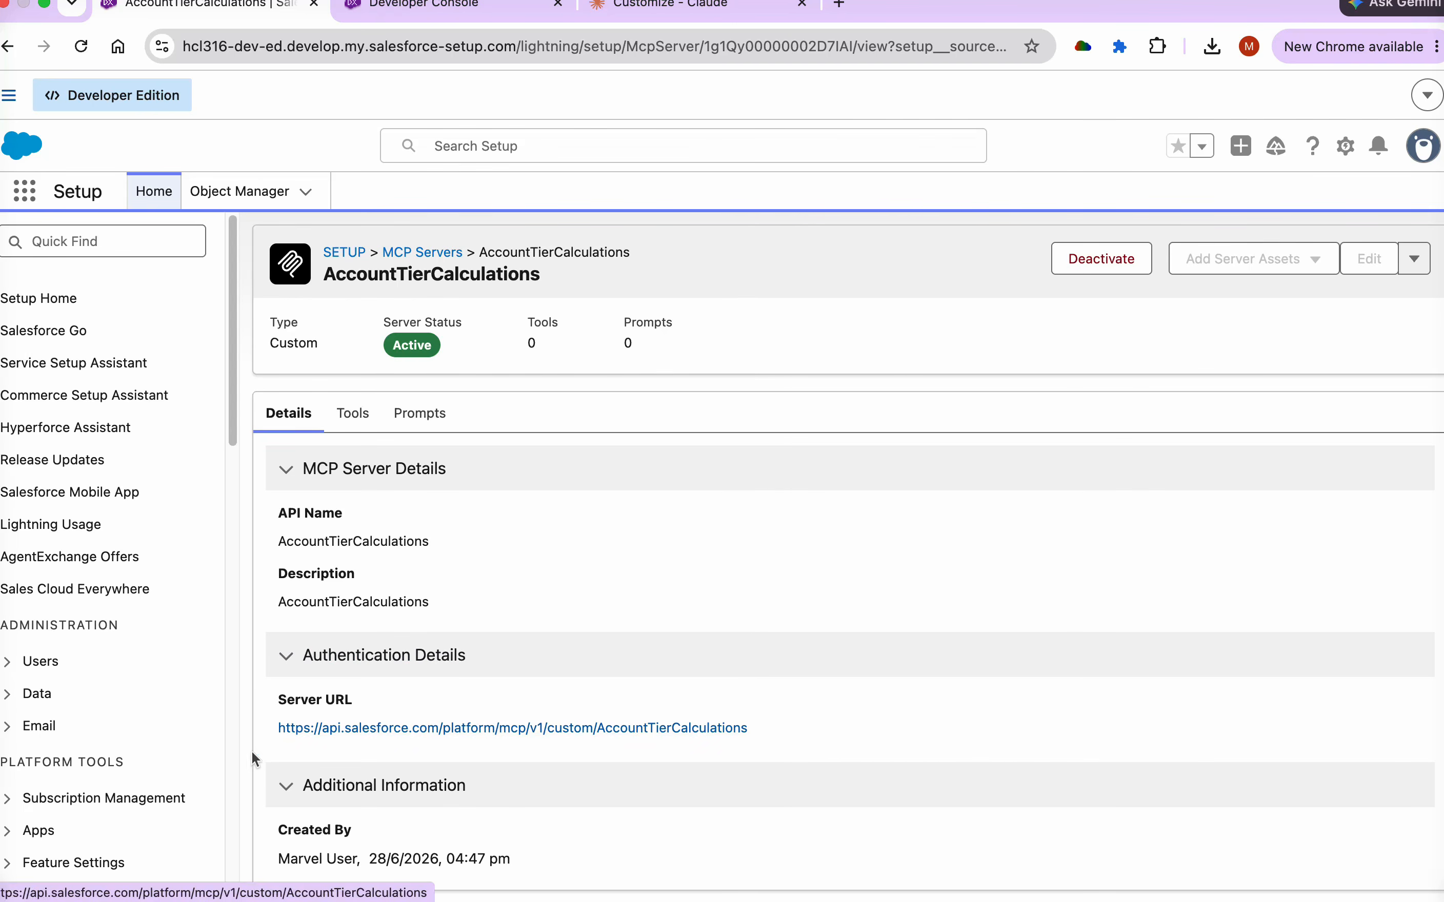
- Copy the AccountTierCalculations server URL, switch to Claude and start adding a custom connector
{"action": "left_click_drag", "start_coordinate": [273, 730], "coordinate": [667, 750]}
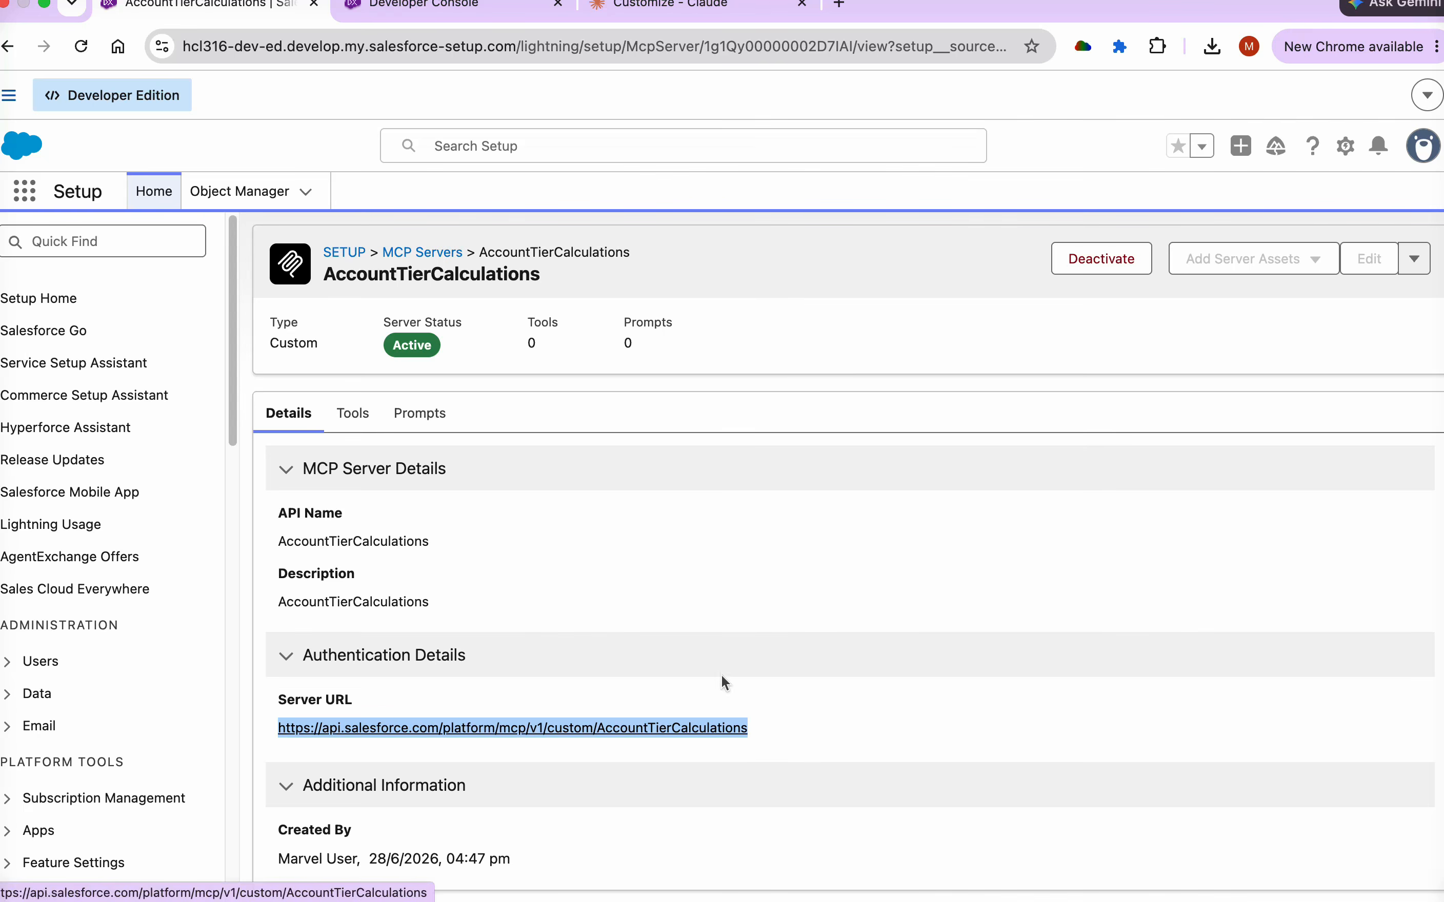
{"action": "left_click", "coordinate": [638, 3]}
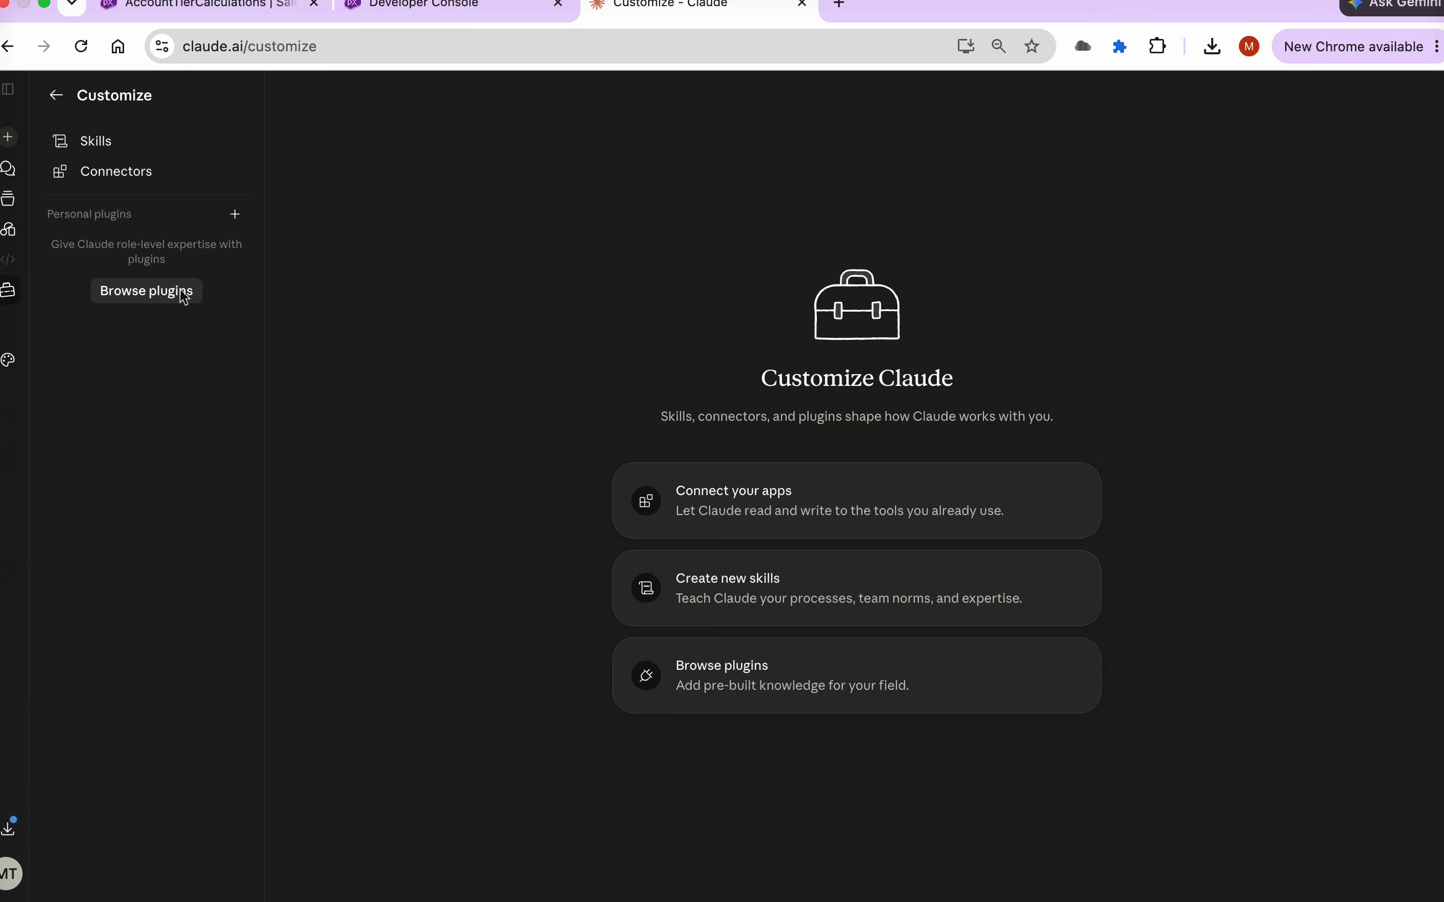
{"action": "left_click", "coordinate": [136, 181]}
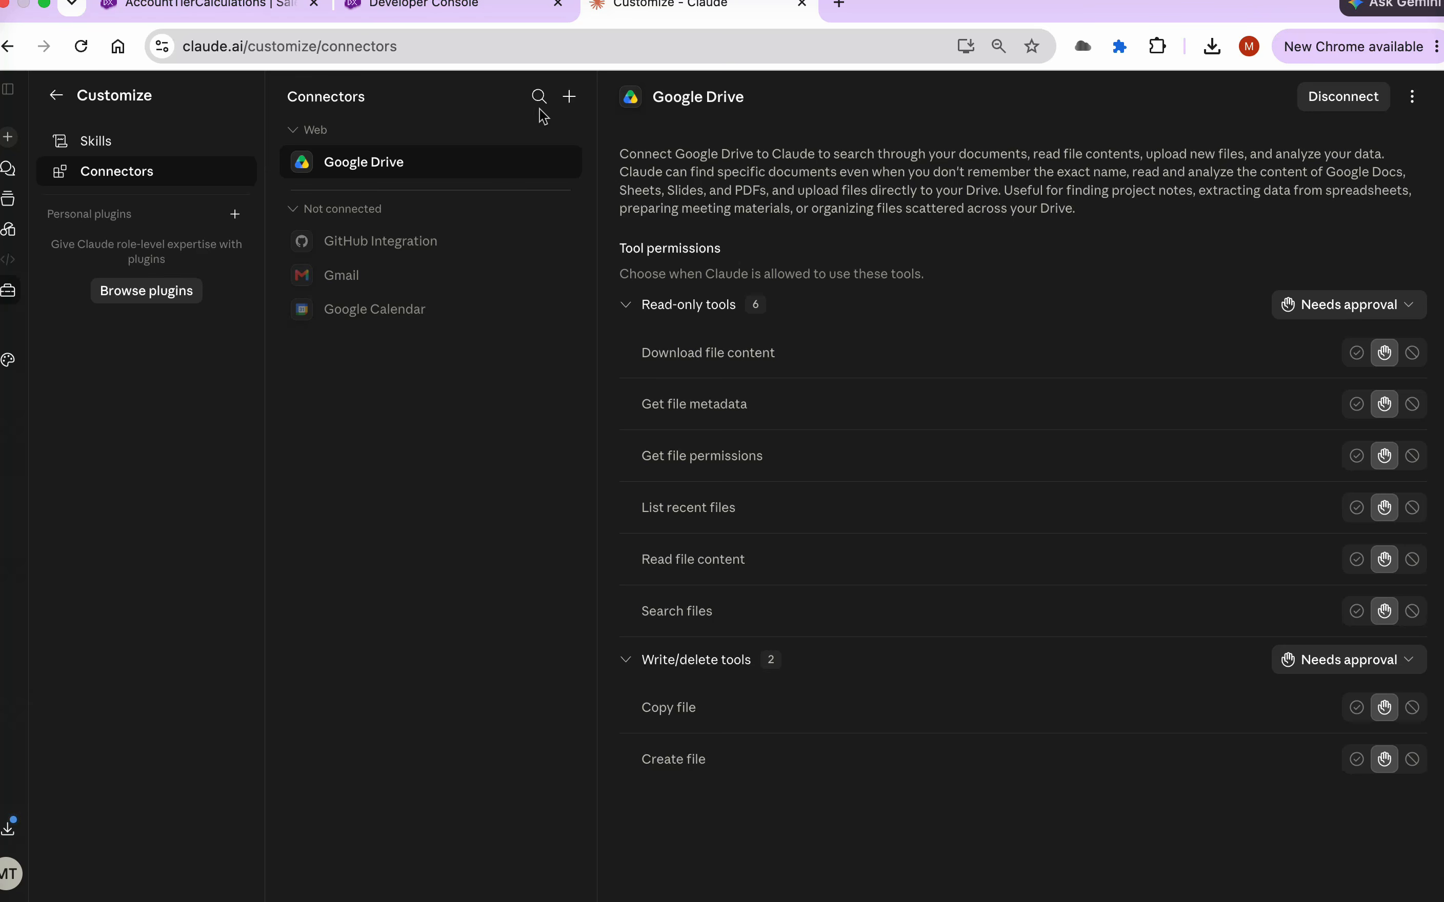
{"action": "left_click", "coordinate": [571, 101]}
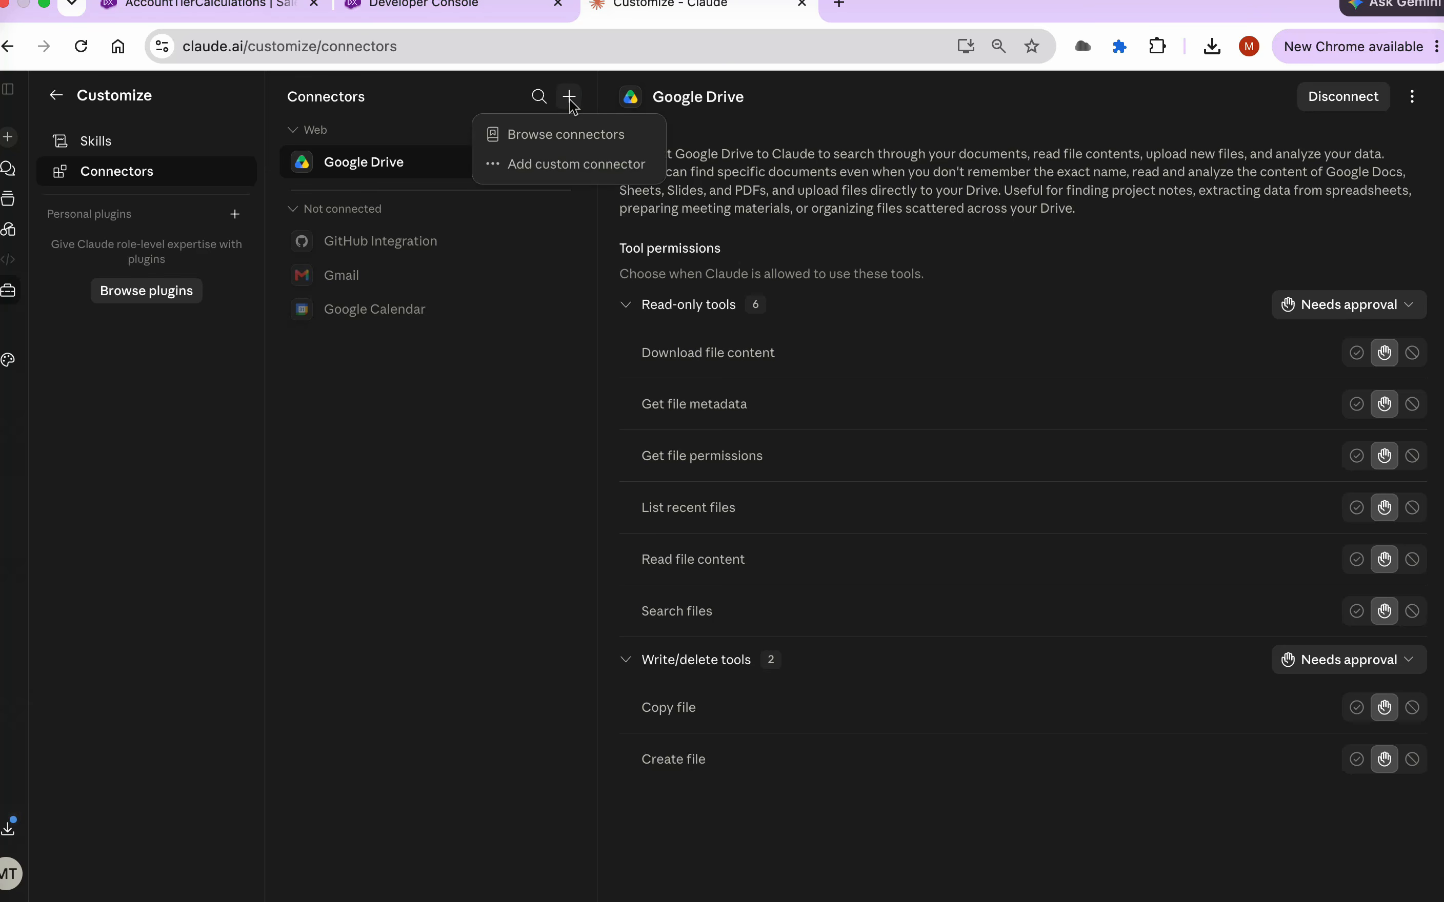
{"action": "left_click", "coordinate": [569, 163]}
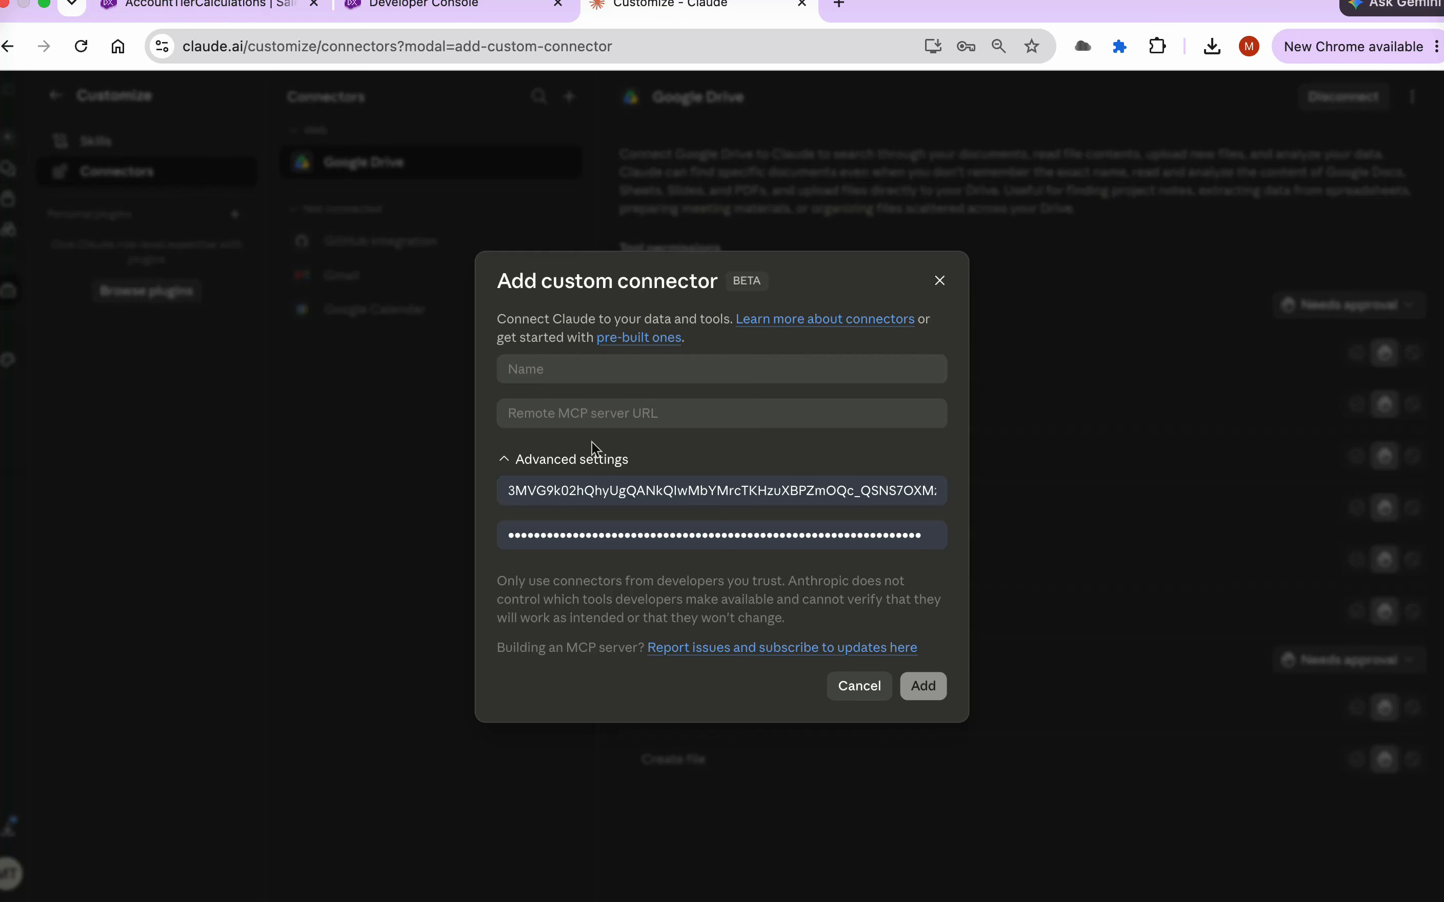
{"action": "left_click", "coordinate": [548, 375]}
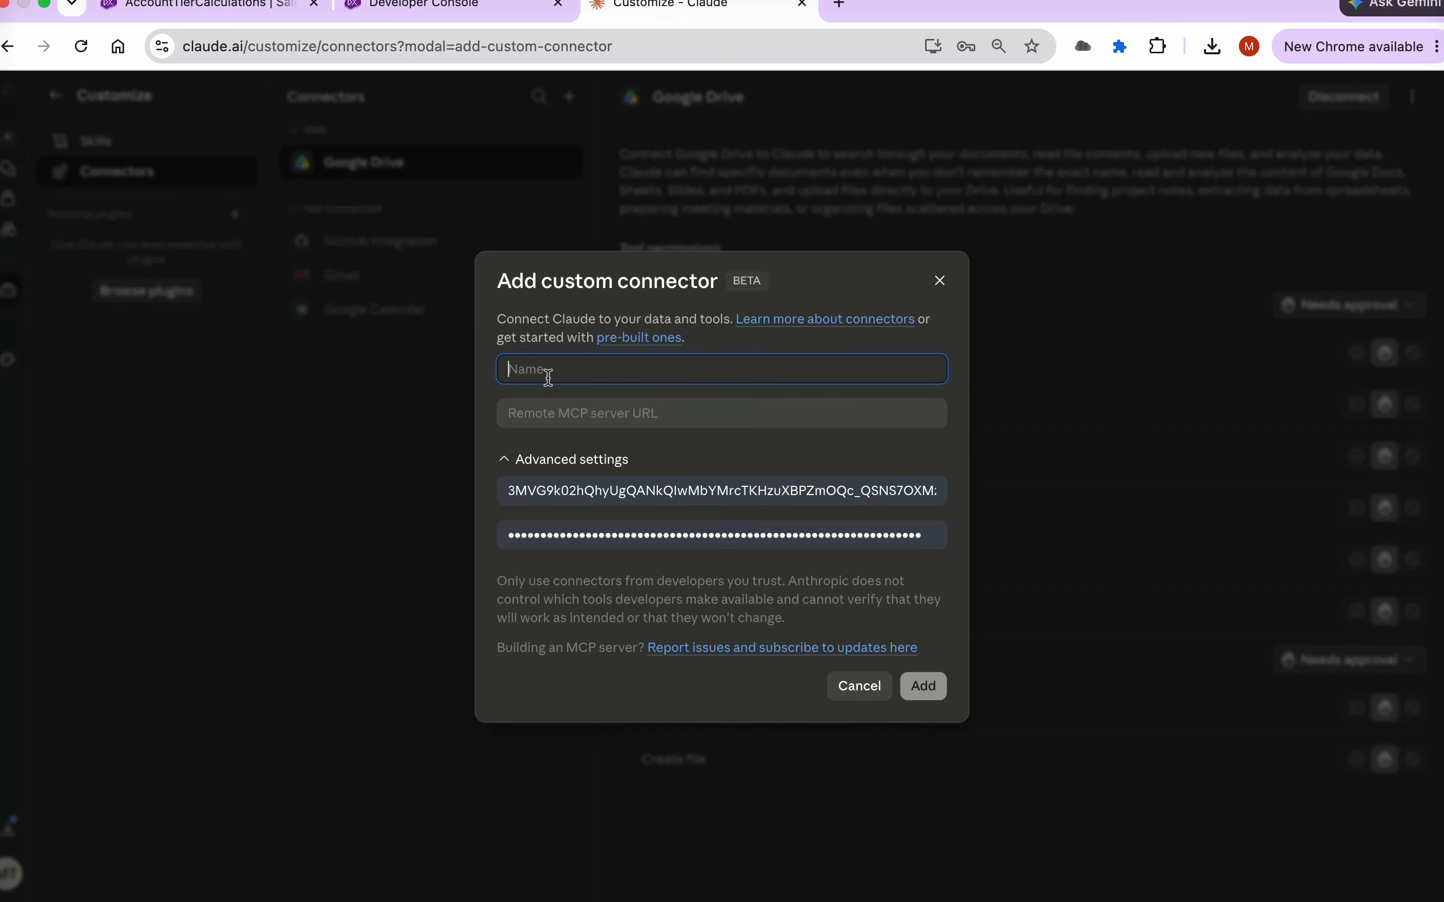
{"action": "type", "text": "Salesforce Dev Org"}
{"action": "left_click", "coordinate": [556, 413]}
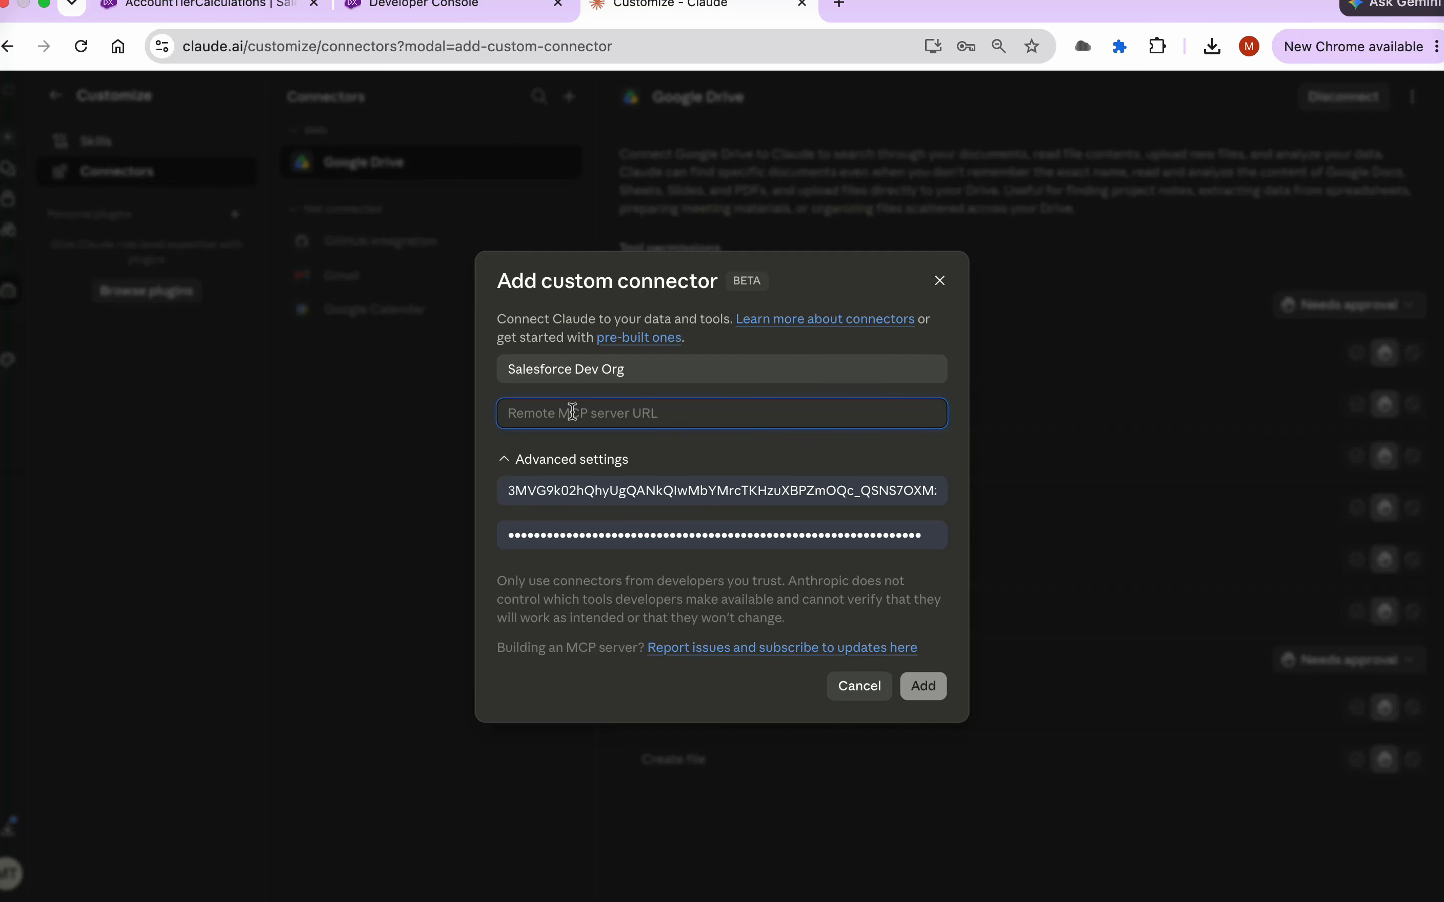
{"action": "key", "text": "Return"}
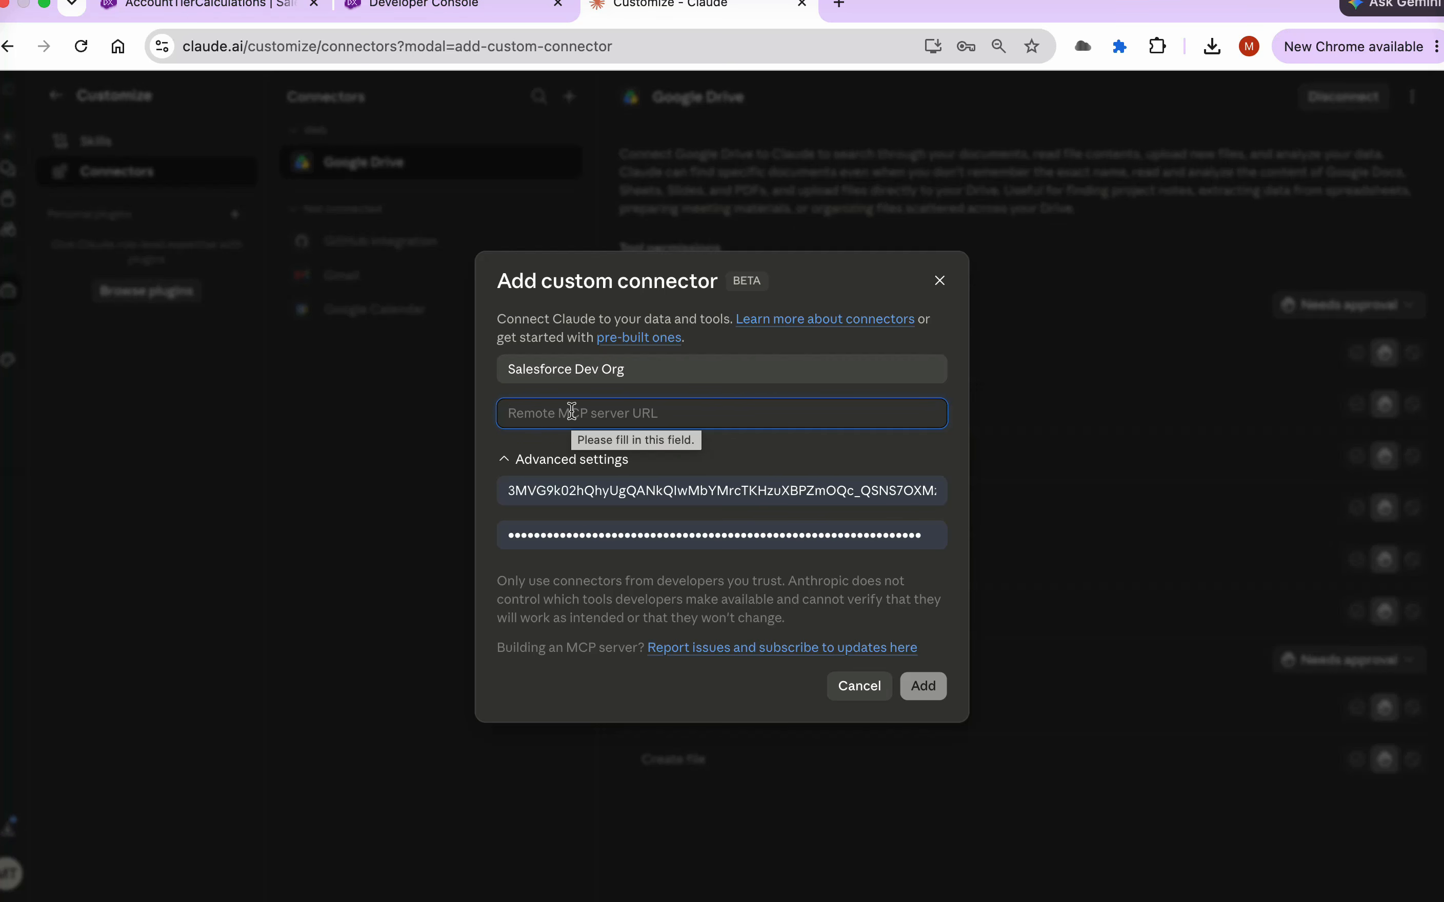
{"action": "type", "text": "https://api.salesforce.com/platform/mcp/v1/custom/AccountTierCalculations"}
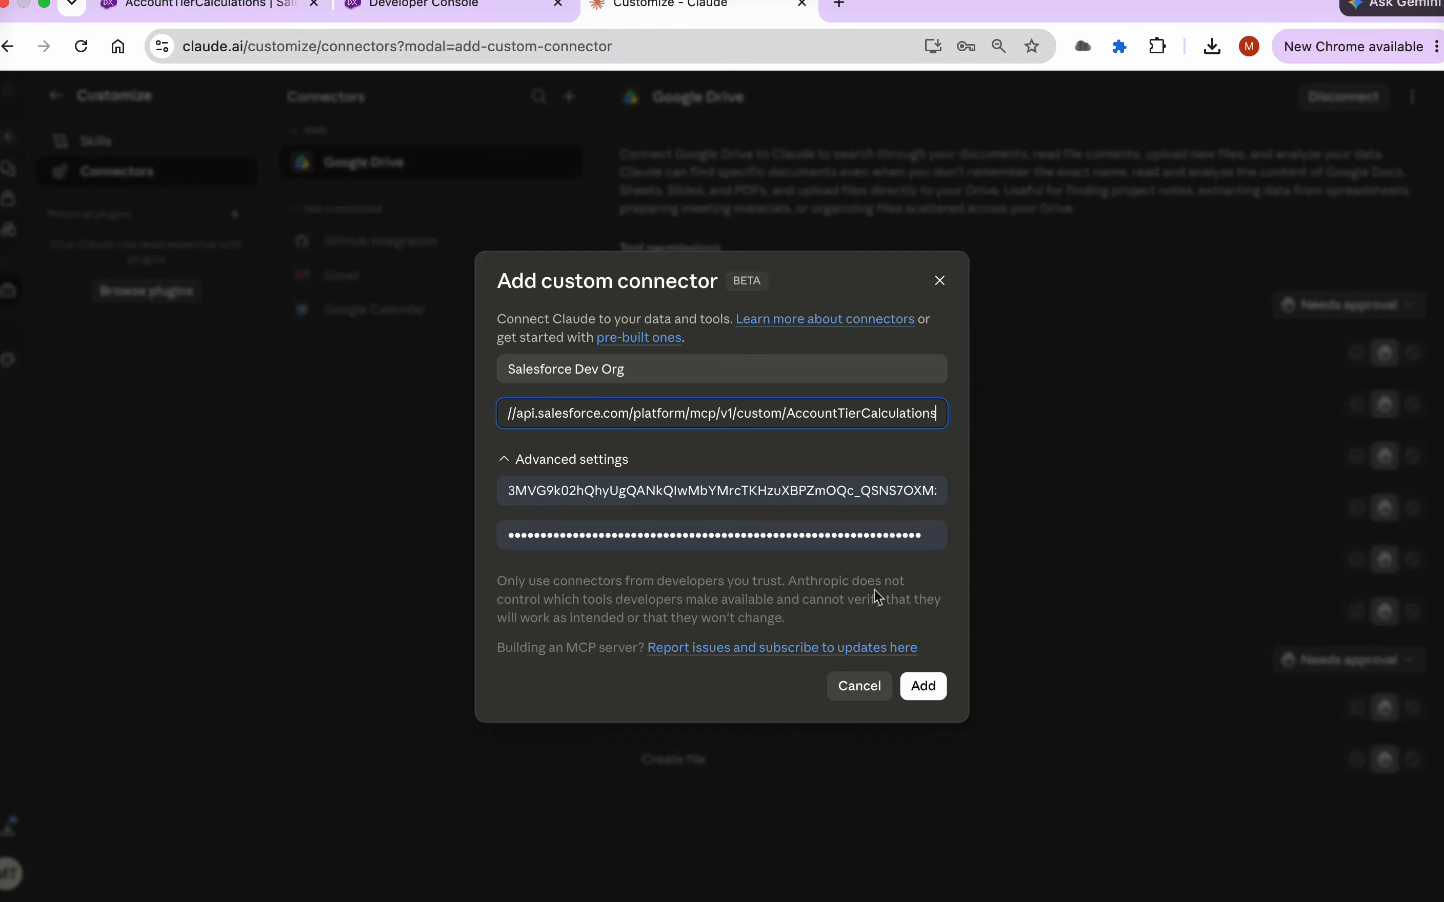
{"action": "left_click_drag", "start_coordinate": [766, 414], "coordinate": [491, 428]}
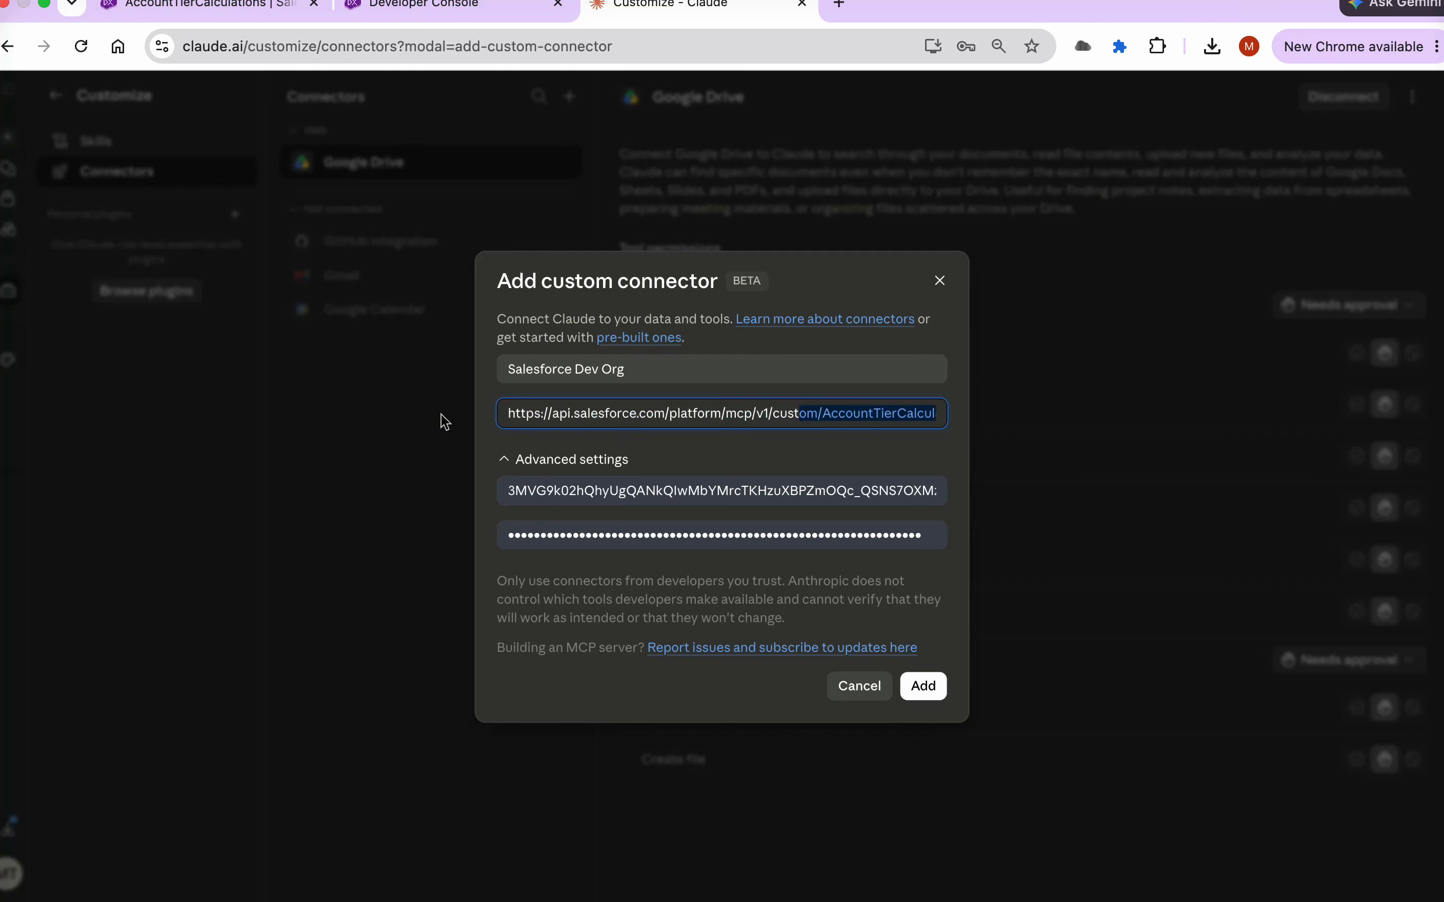
{"action": "left_click", "coordinate": [829, 450]}
{"action": "left_click", "coordinate": [933, 686]}
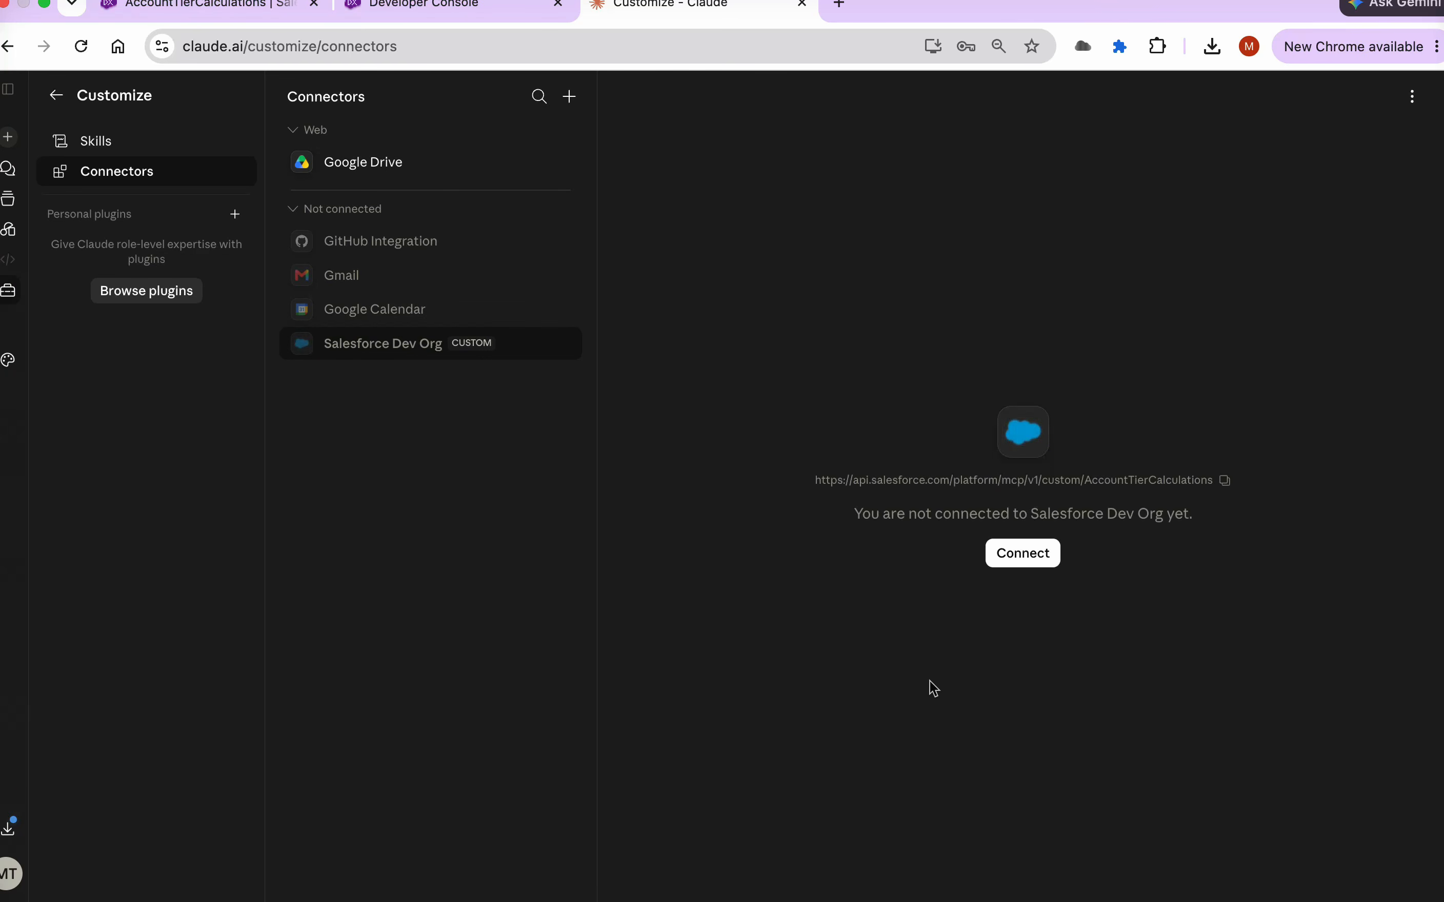
- Connect the Salesforce Dev Org connector by authorizing it with the first saved Salesforce username
{"action": "left_click", "coordinate": [1022, 565]}
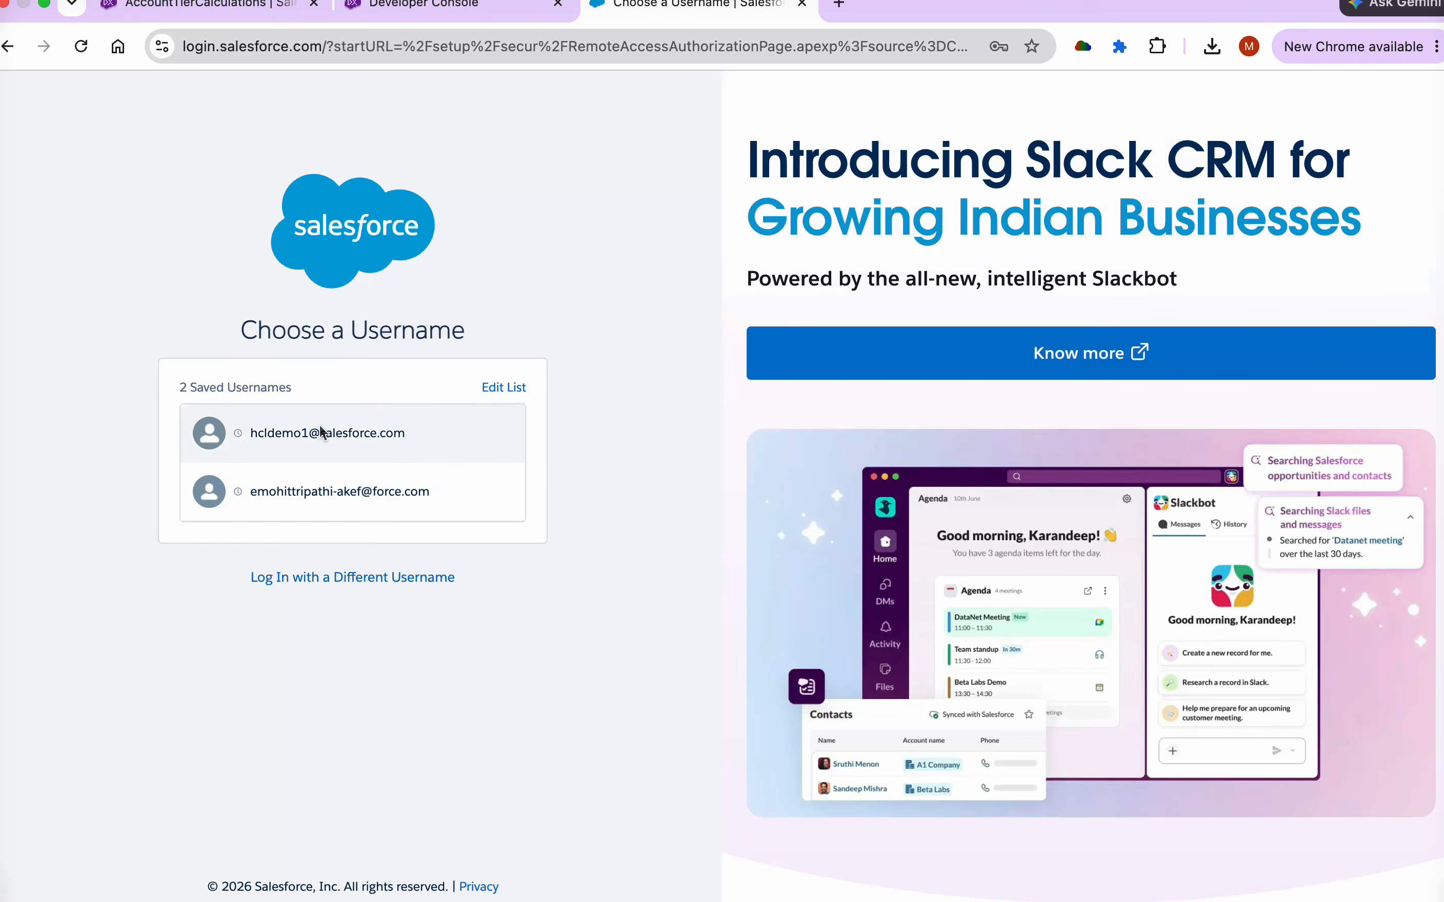
{"action": "left_click", "coordinate": [320, 431]}
{"action": "left_click", "coordinate": [331, 576]}
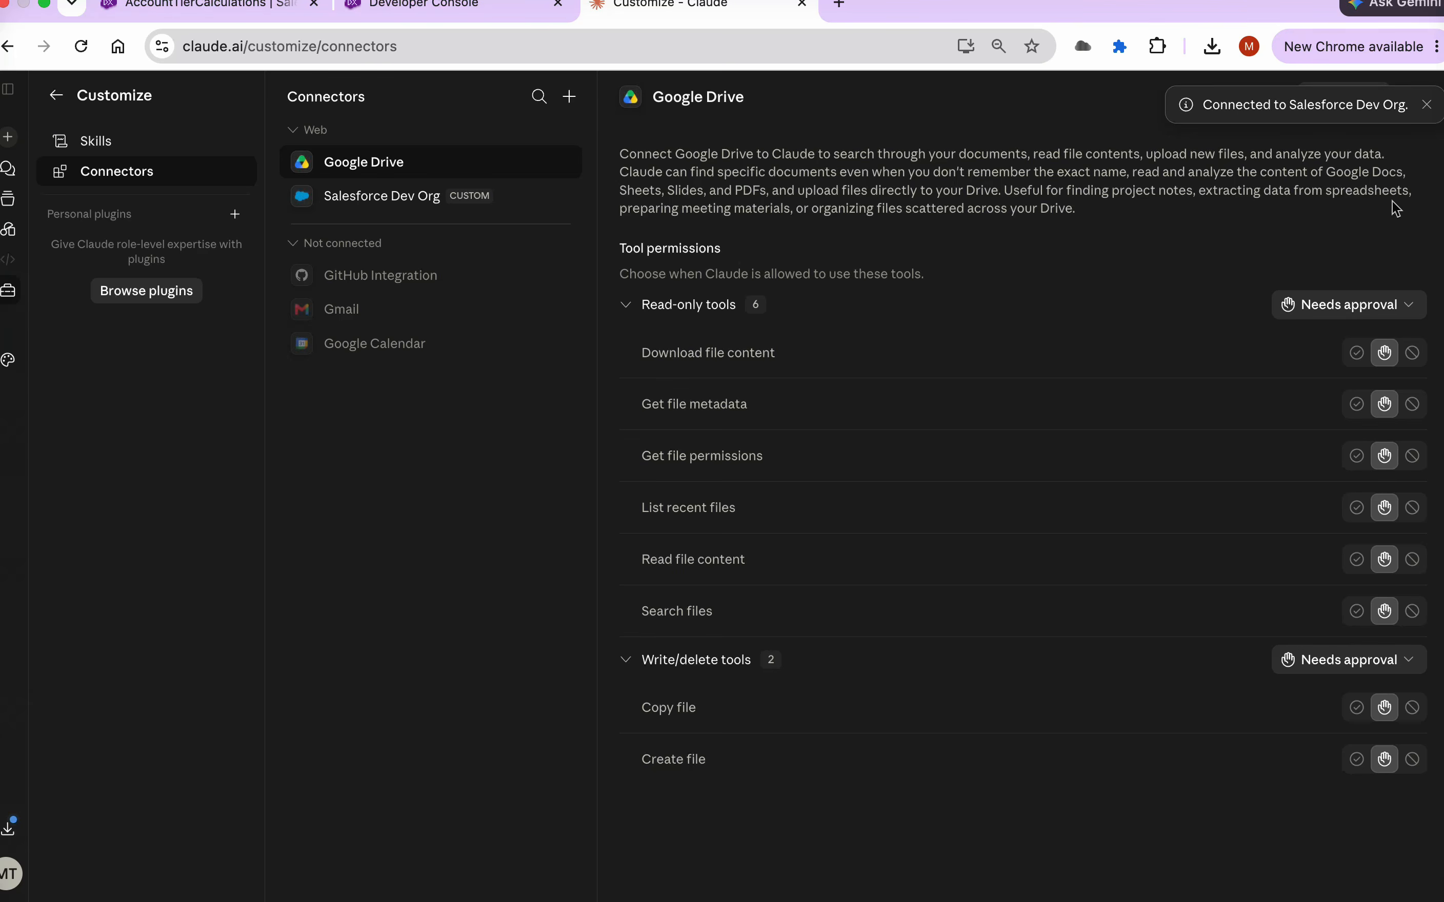
- Check the Salesforce Dev Org connector's tools in Claude and the tools and details of AccountTierCalculations in Salesforce Setup
{"action": "left_click", "coordinate": [365, 206]}
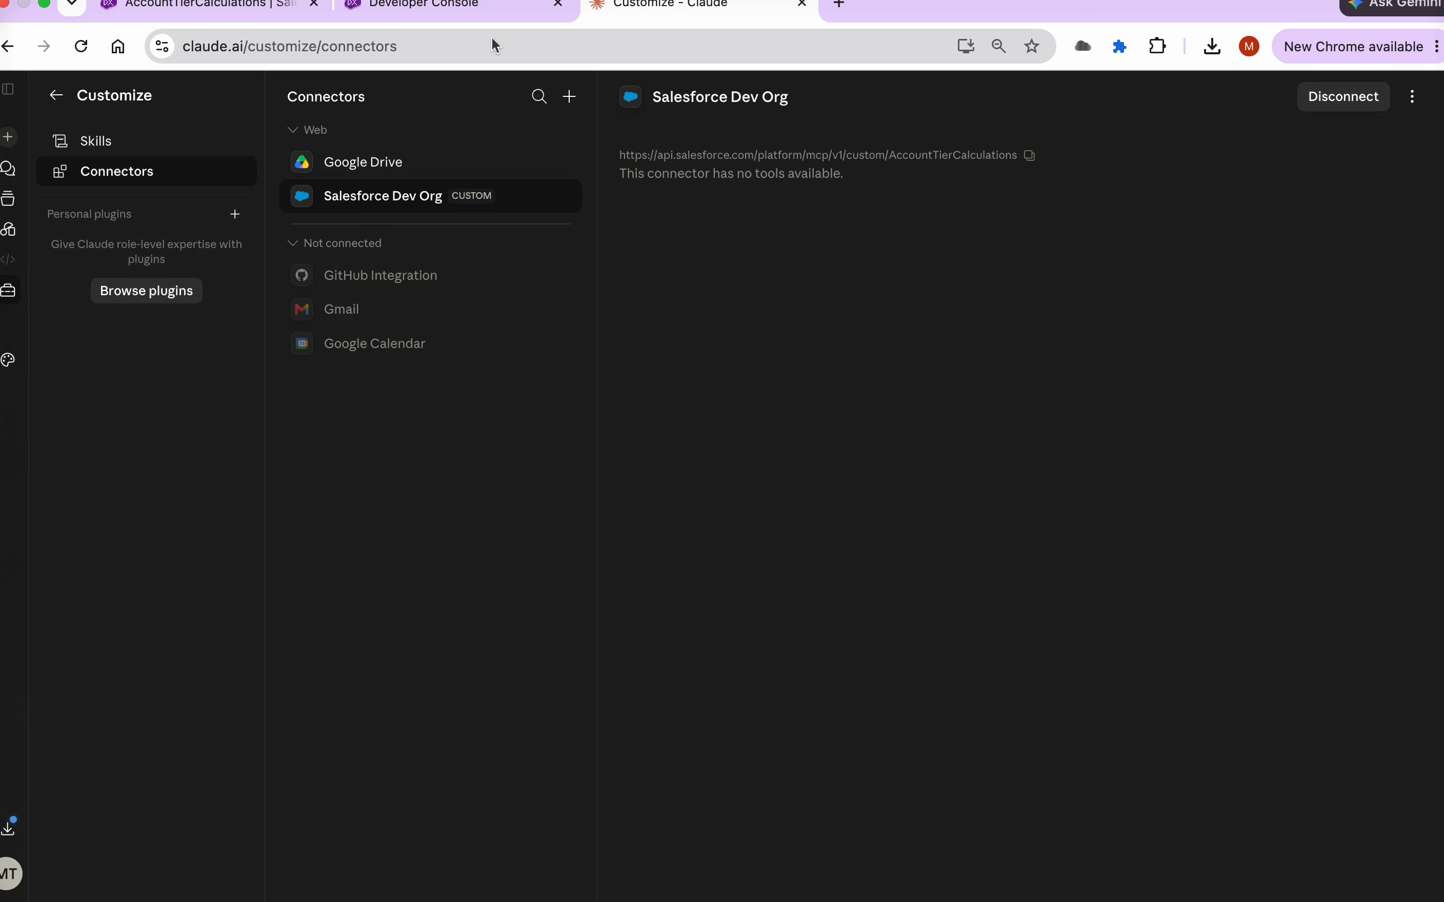
{"action": "left_click", "coordinate": [204, 10]}
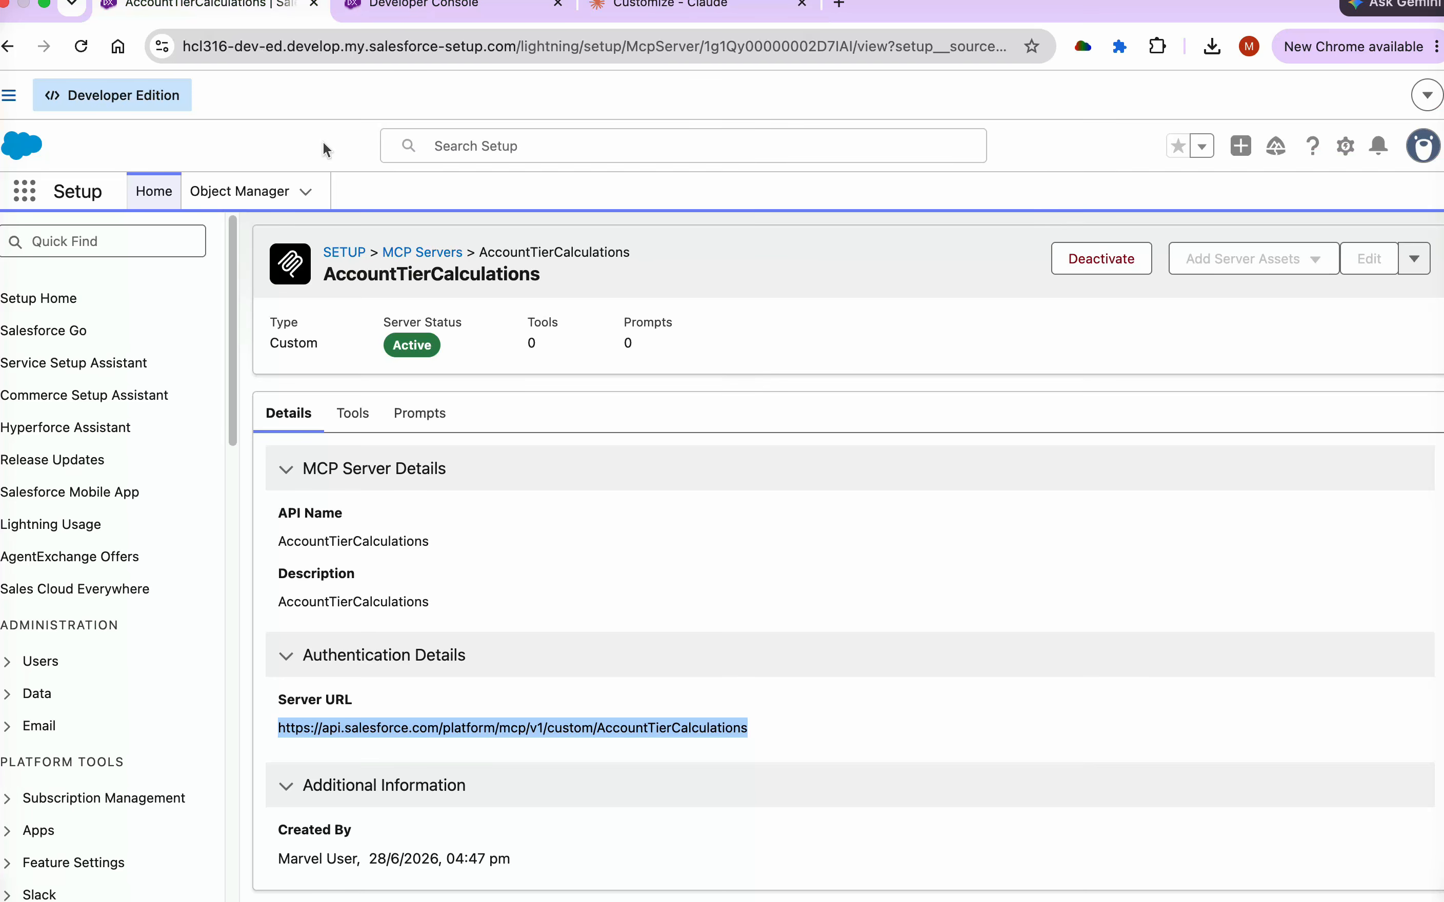
{"action": "left_click", "coordinate": [352, 416]}
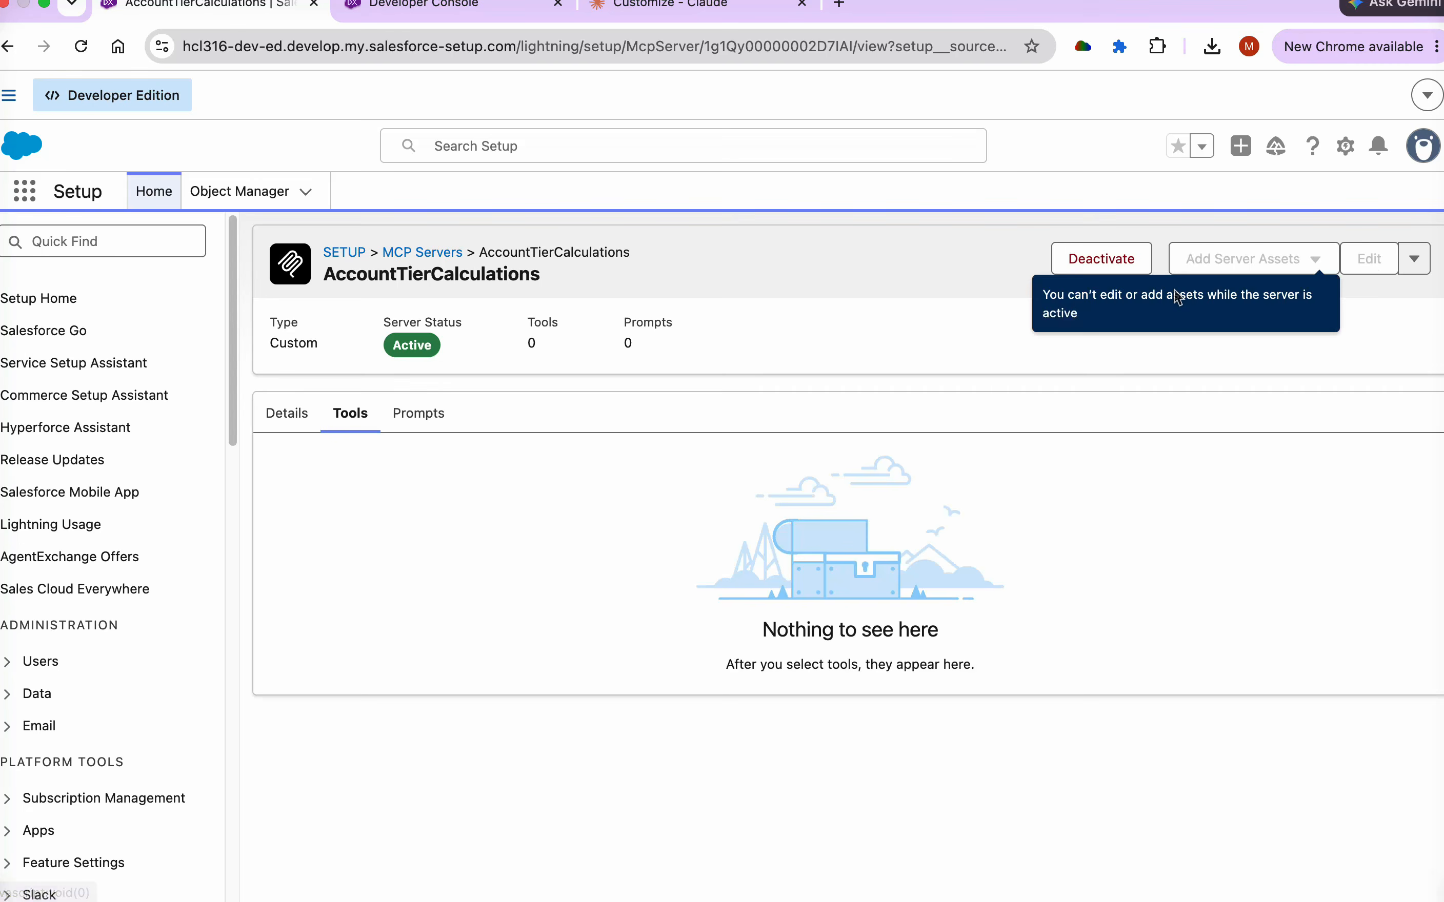
{"action": "left_click", "coordinate": [289, 416]}
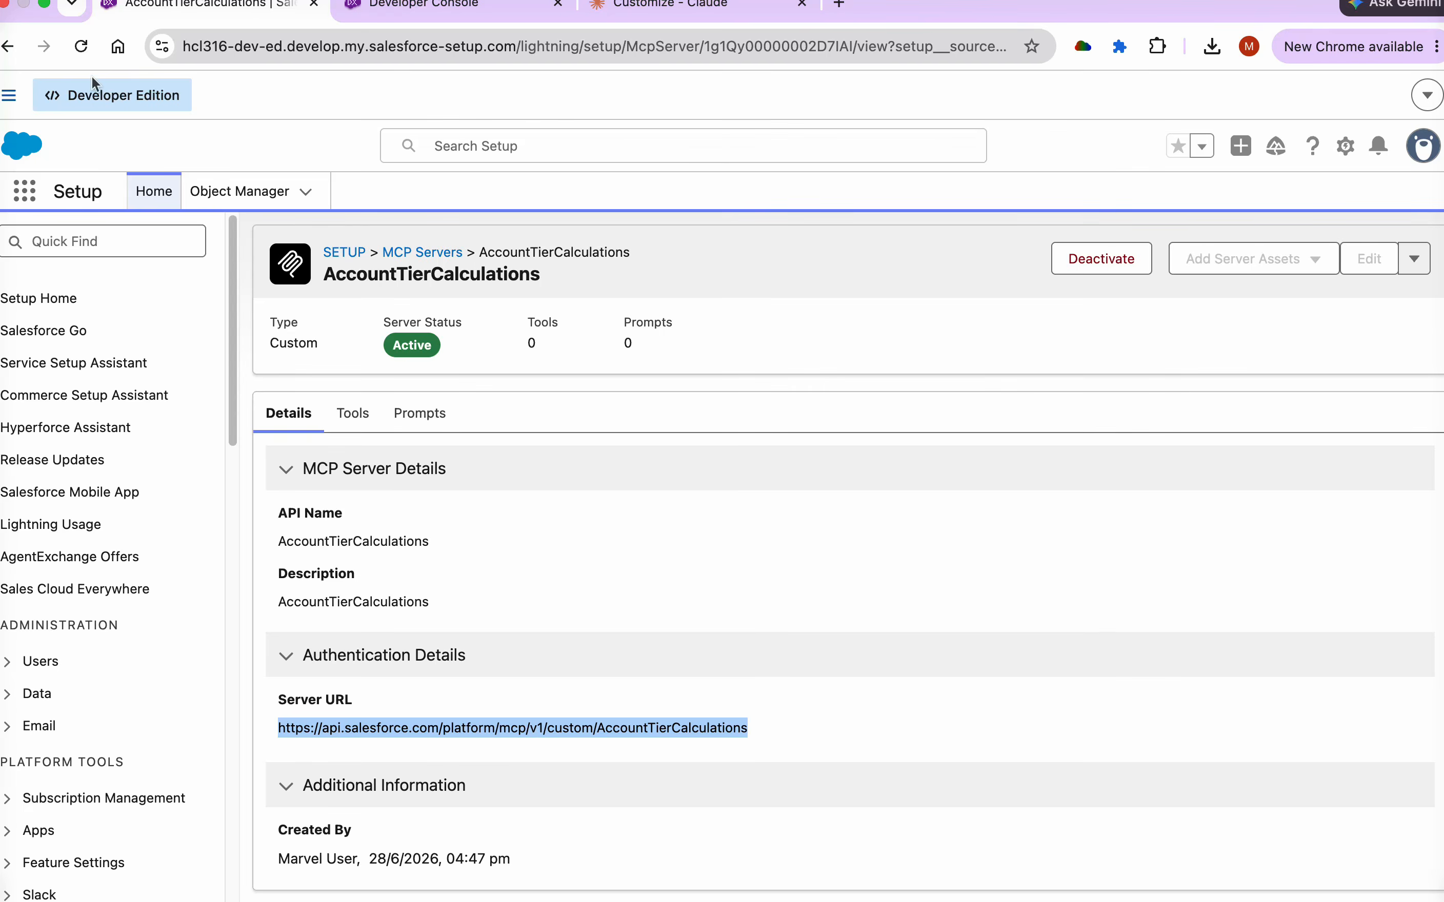
- Try to deactivate the AccountTierCalculations MCP server, reload its page and check its additional actions
{"action": "left_click", "coordinate": [1097, 260]}
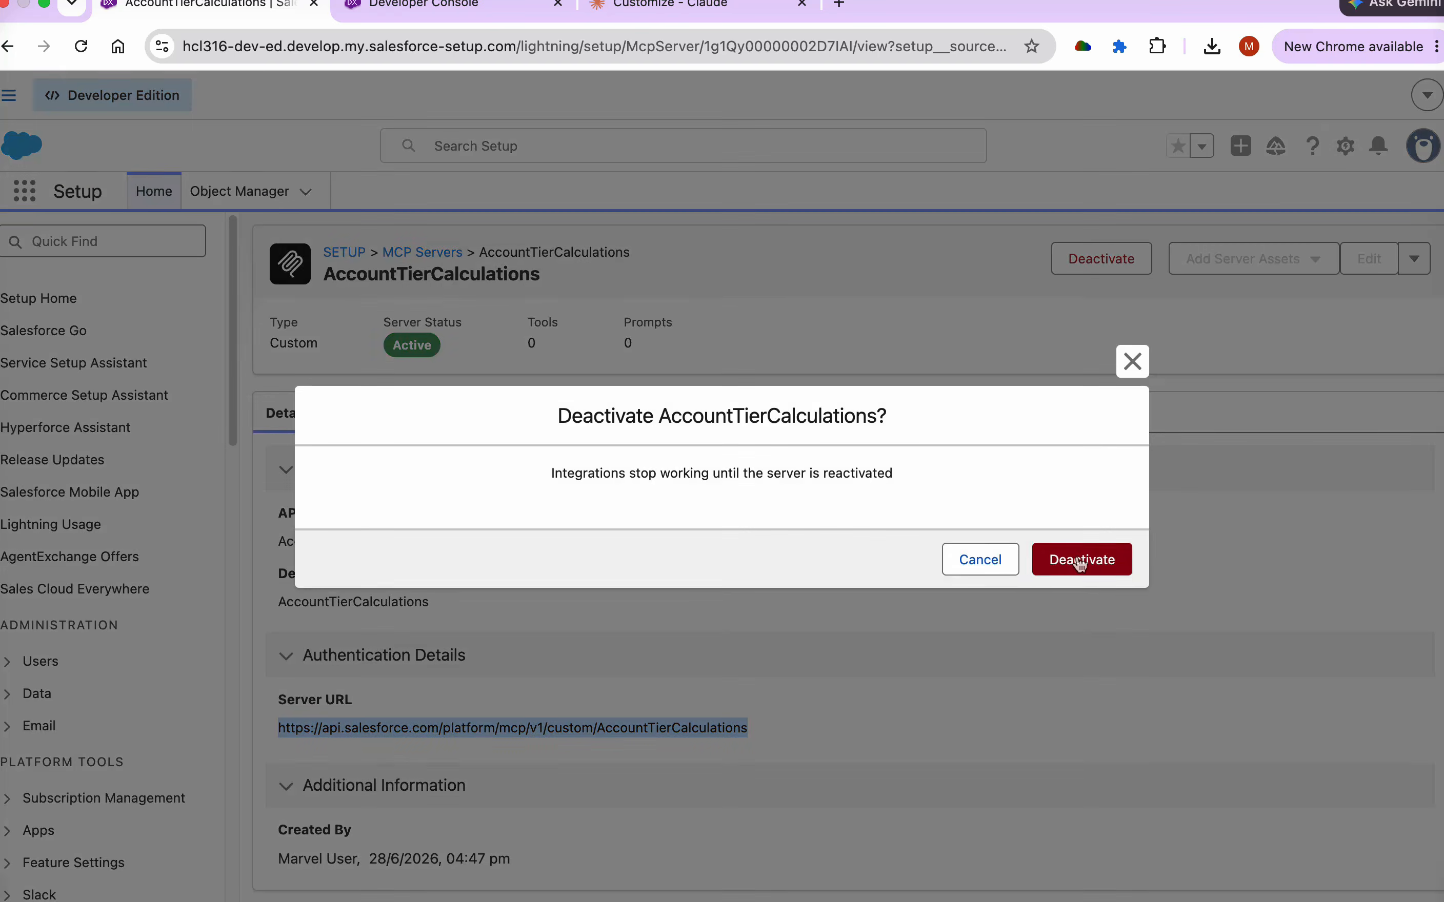
{"action": "left_click", "coordinate": [1079, 561]}
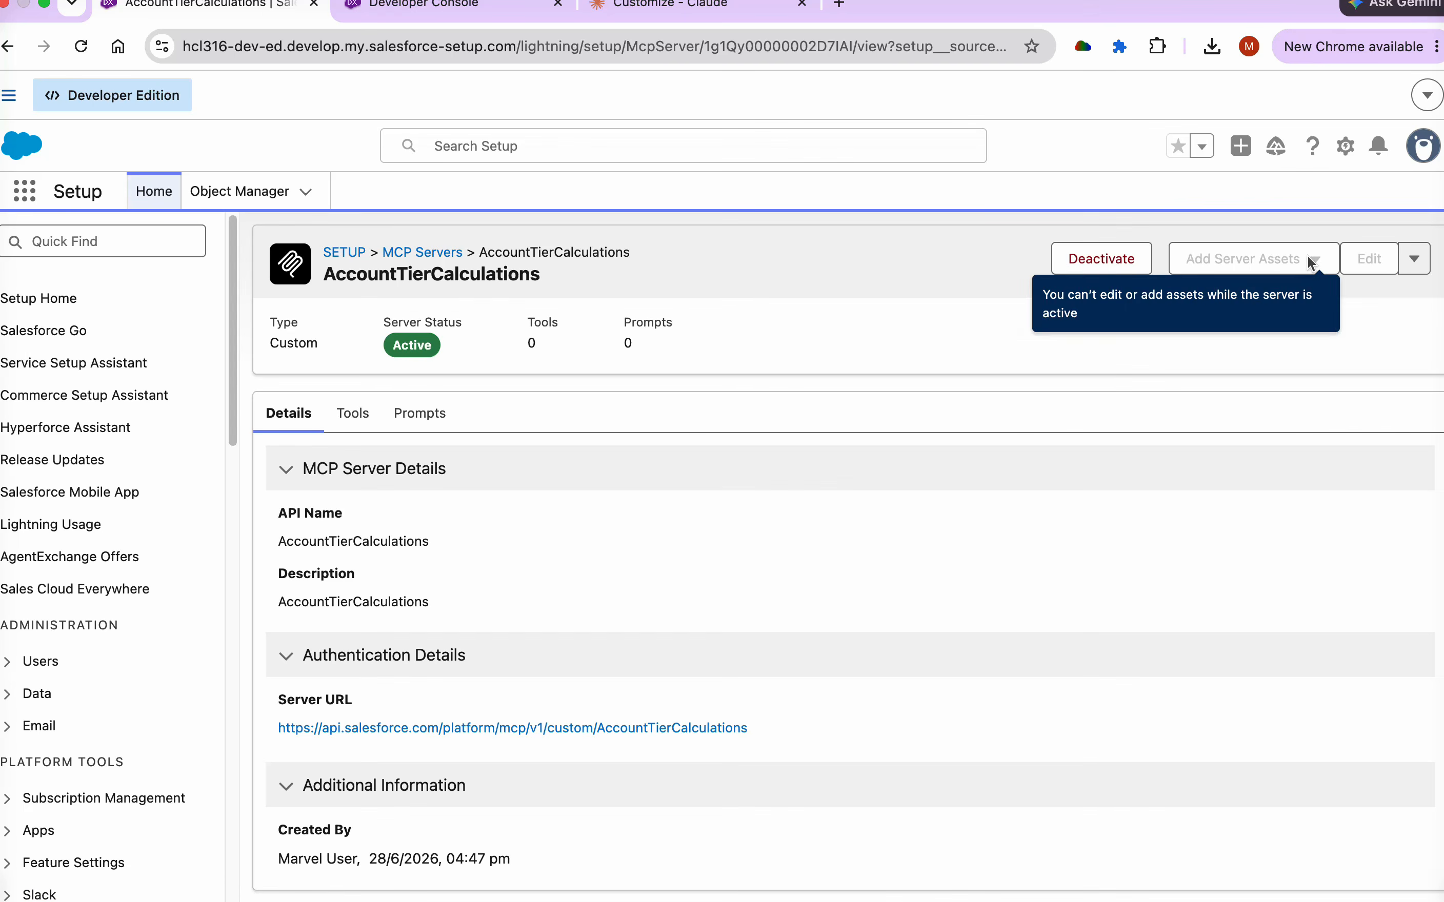
{"action": "left_click", "coordinate": [80, 46]}
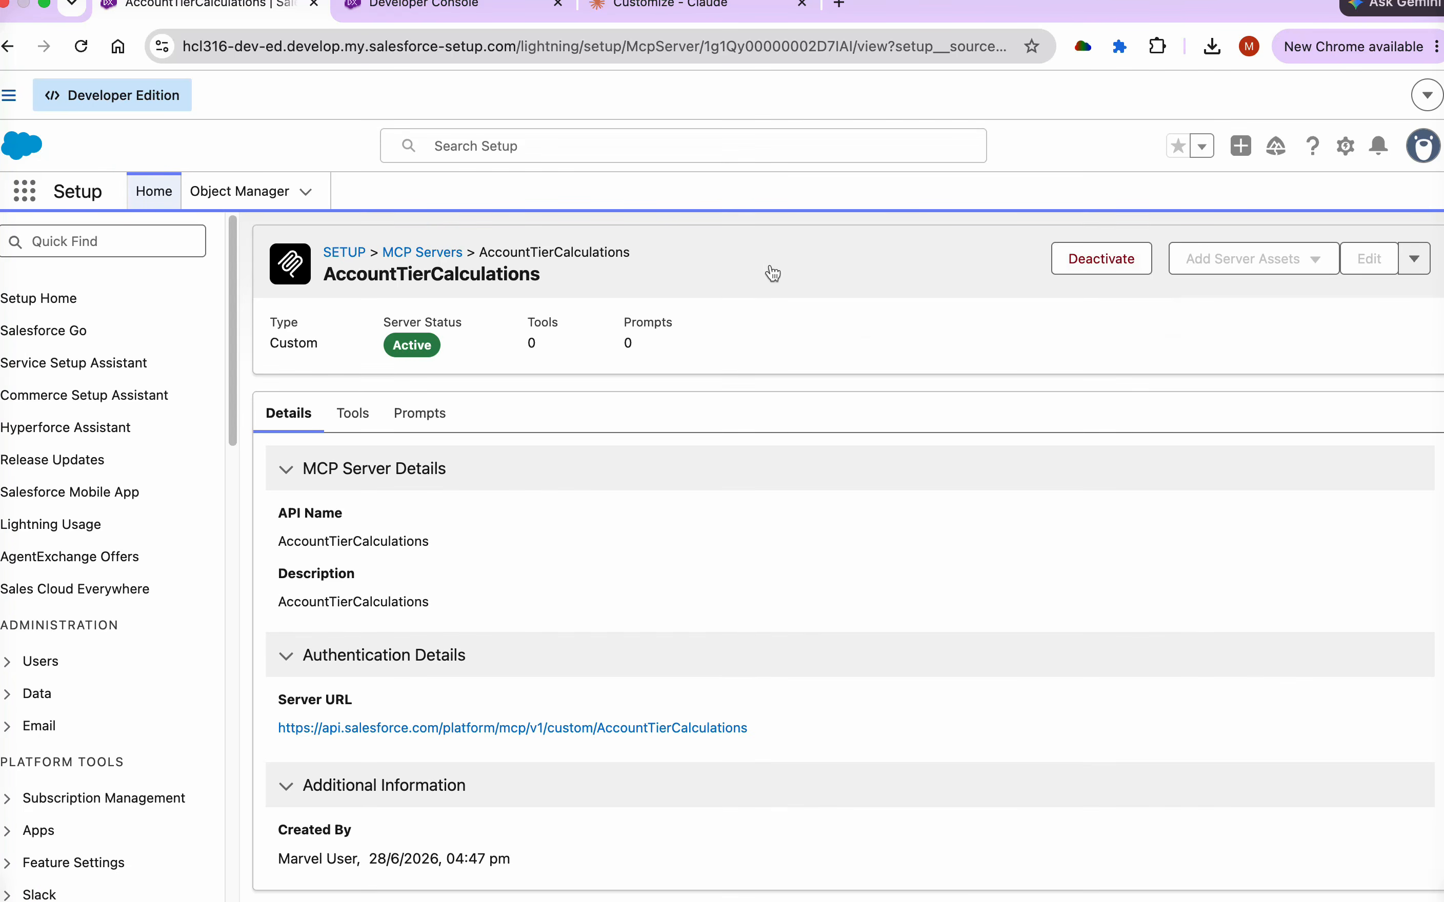
{"action": "key", "text": "super+r"}
{"action": "left_click", "coordinate": [1414, 258]}
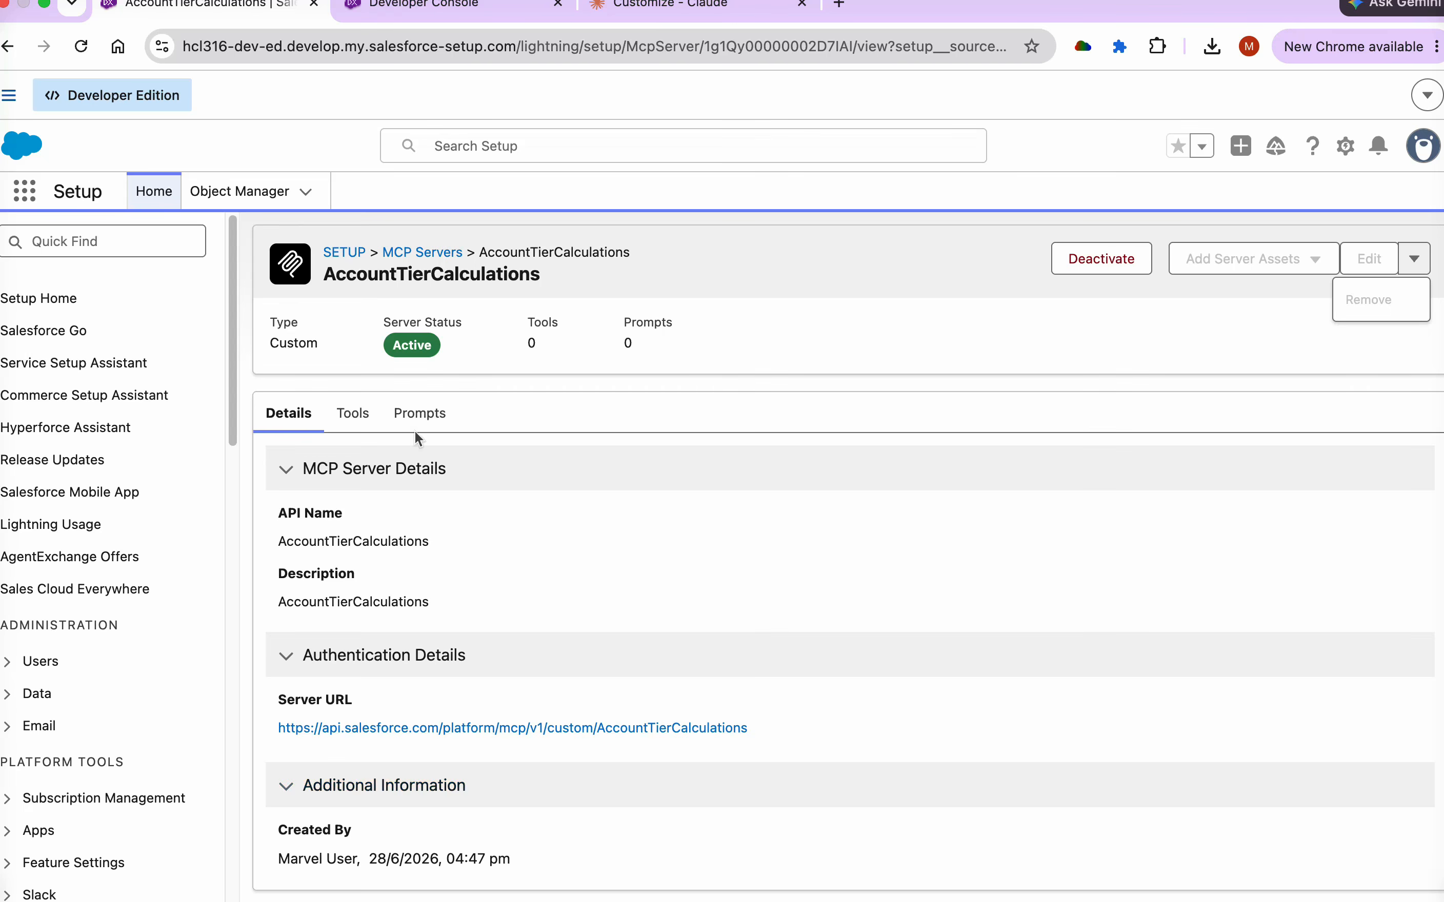
- Check the server's tools, deactivate the AccountTierCalculations MCP server and dismiss the notification
{"action": "left_click", "coordinate": [364, 422]}
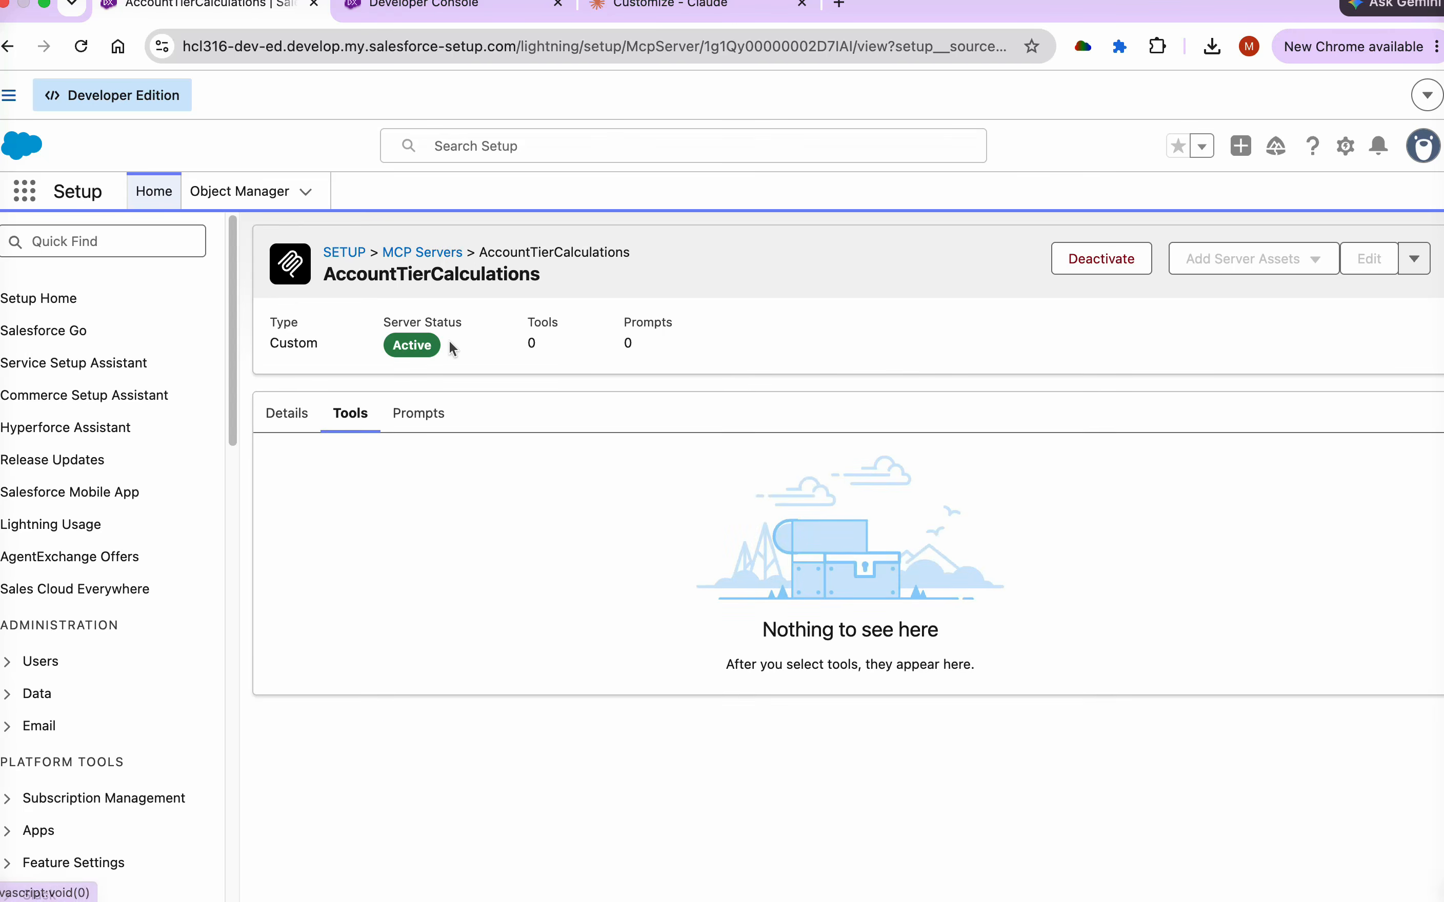
{"action": "left_click", "coordinate": [1123, 269]}
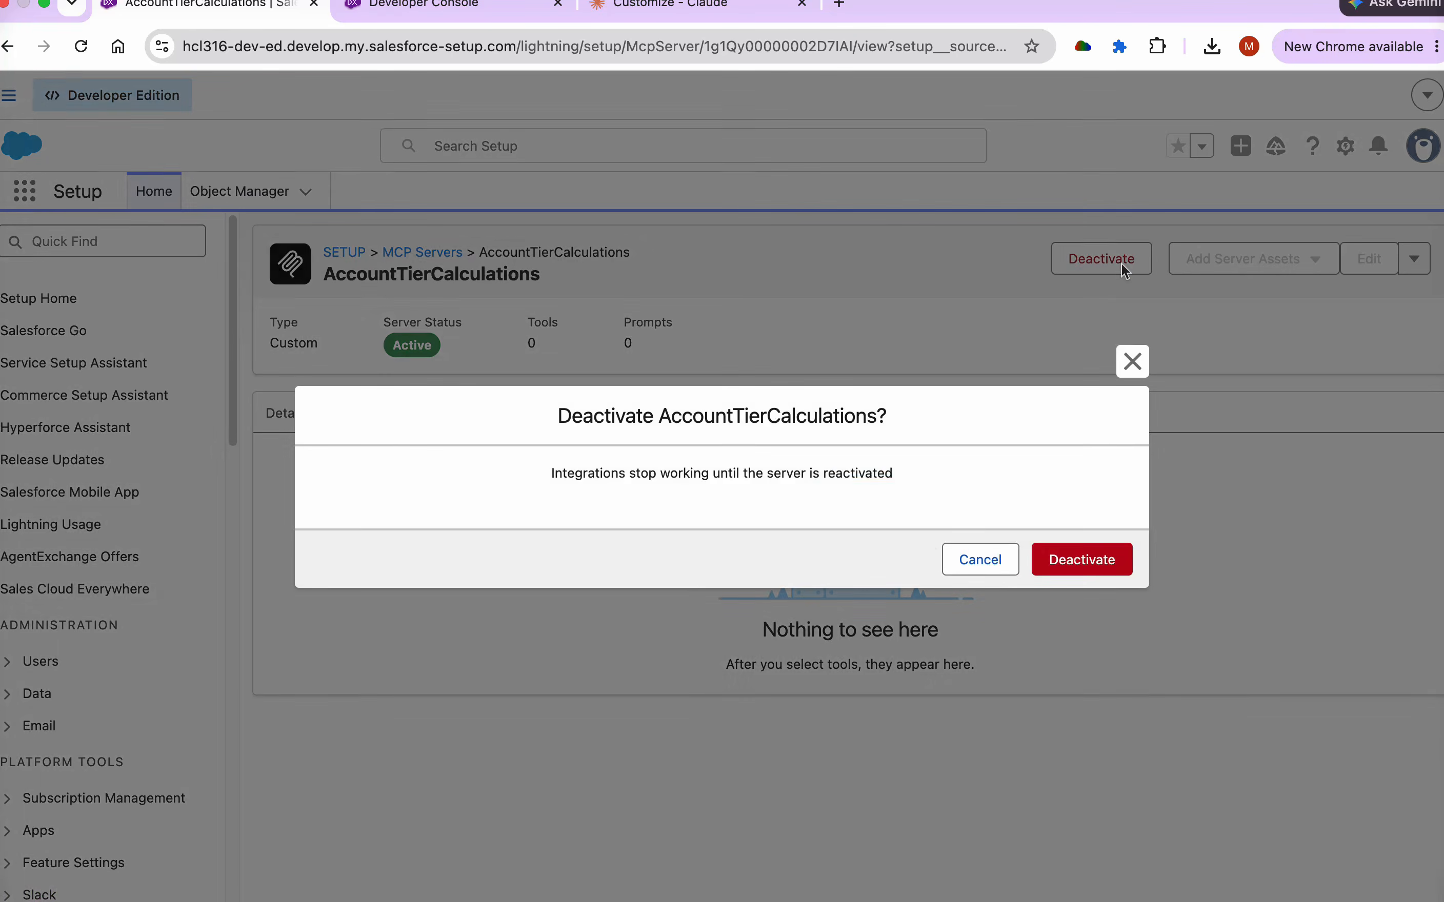
{"action": "left_click", "coordinate": [1103, 564]}
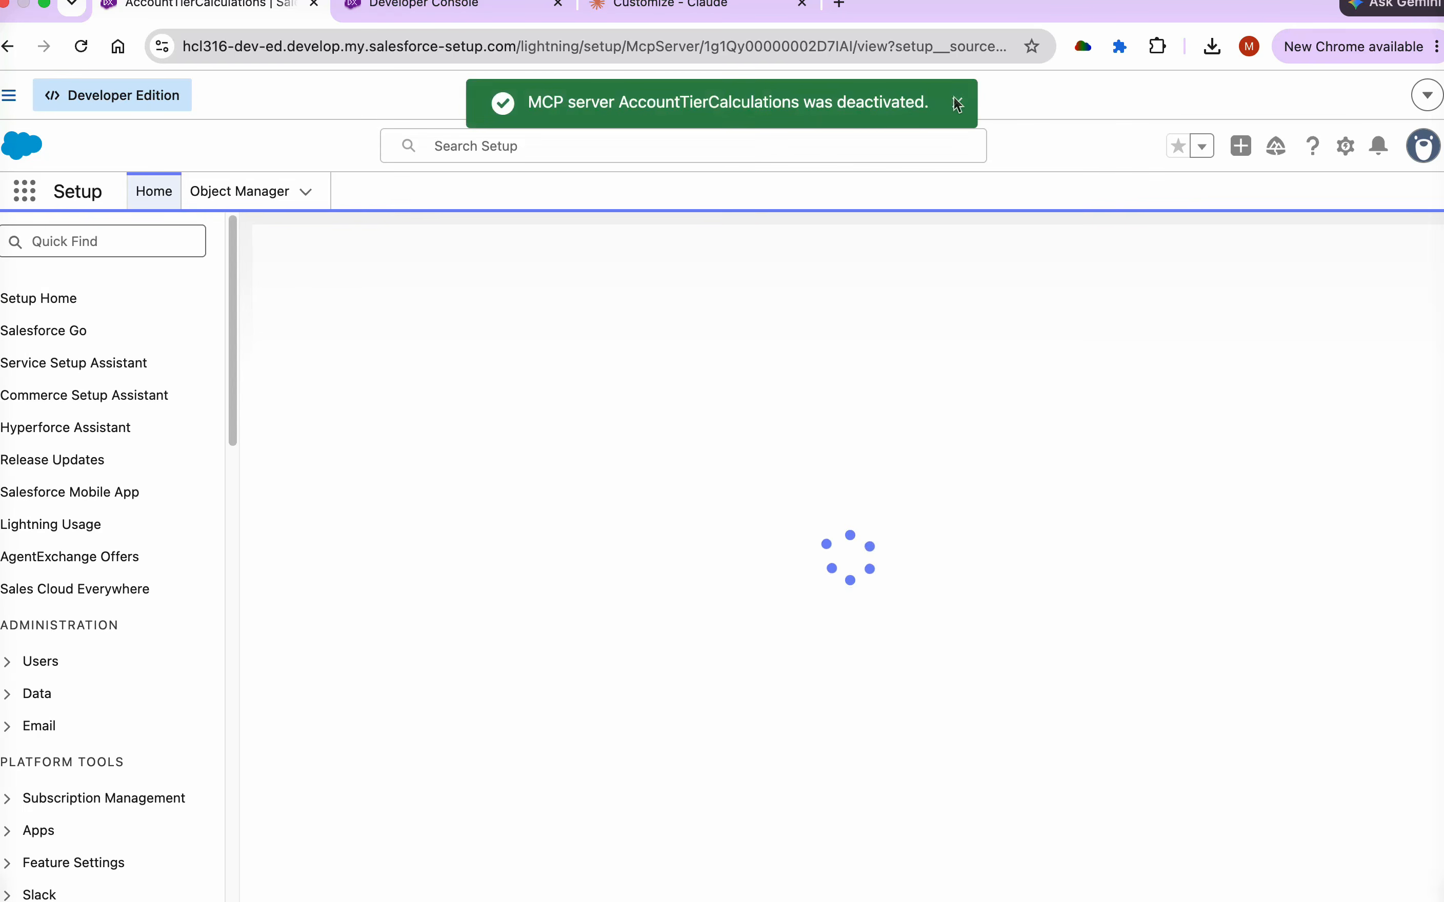
{"action": "left_click", "coordinate": [957, 103]}
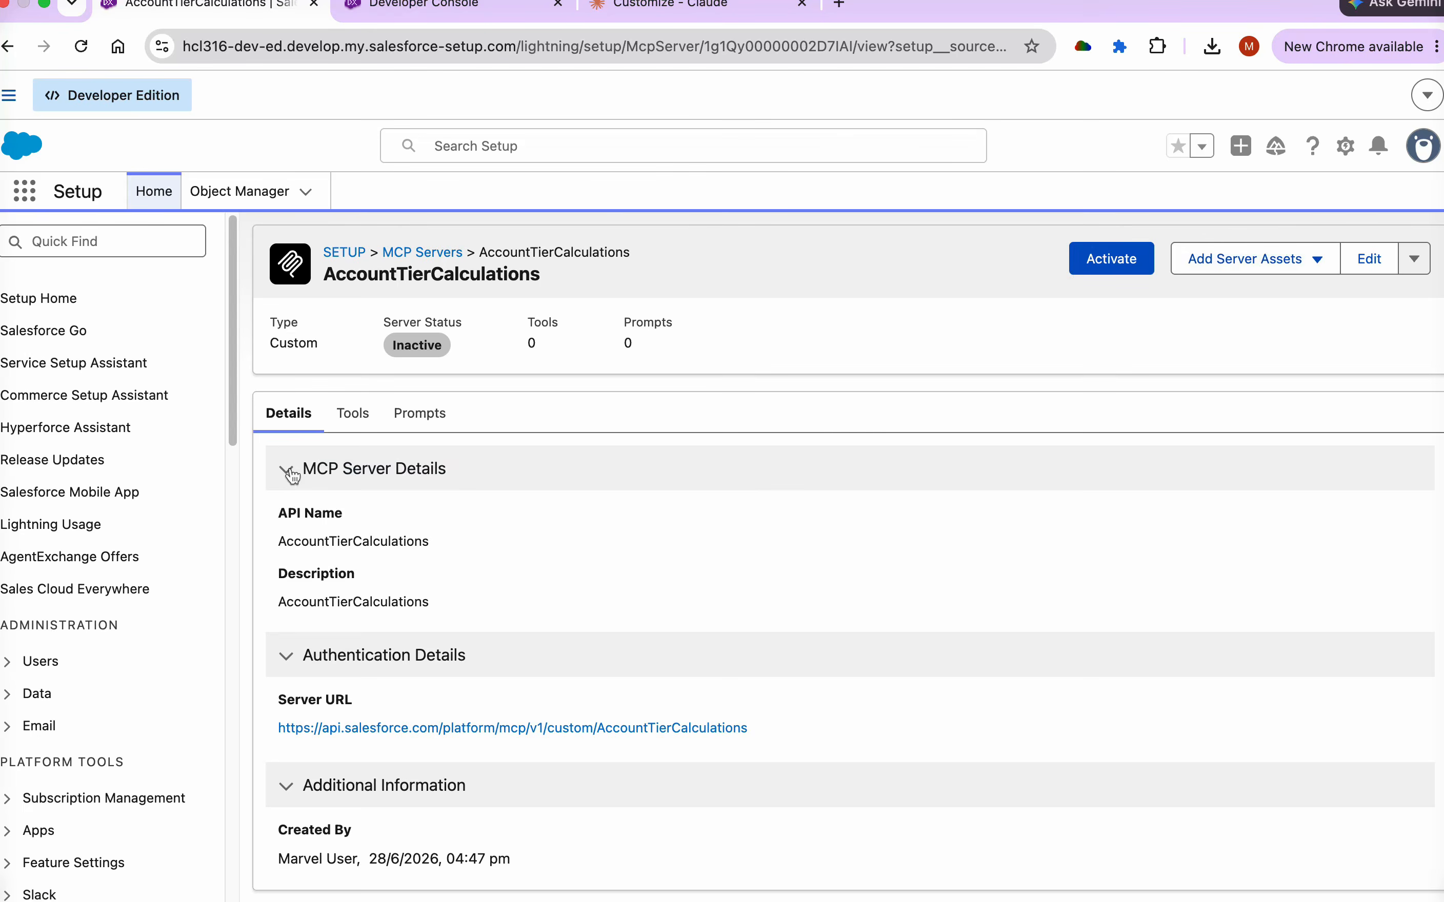
- Add the Calculate Customer Tier Apex action as a tool on the AccountTierCalculations server, save it and activate the server
{"action": "left_click", "coordinate": [360, 418]}
{"action": "left_click", "coordinate": [1321, 256]}
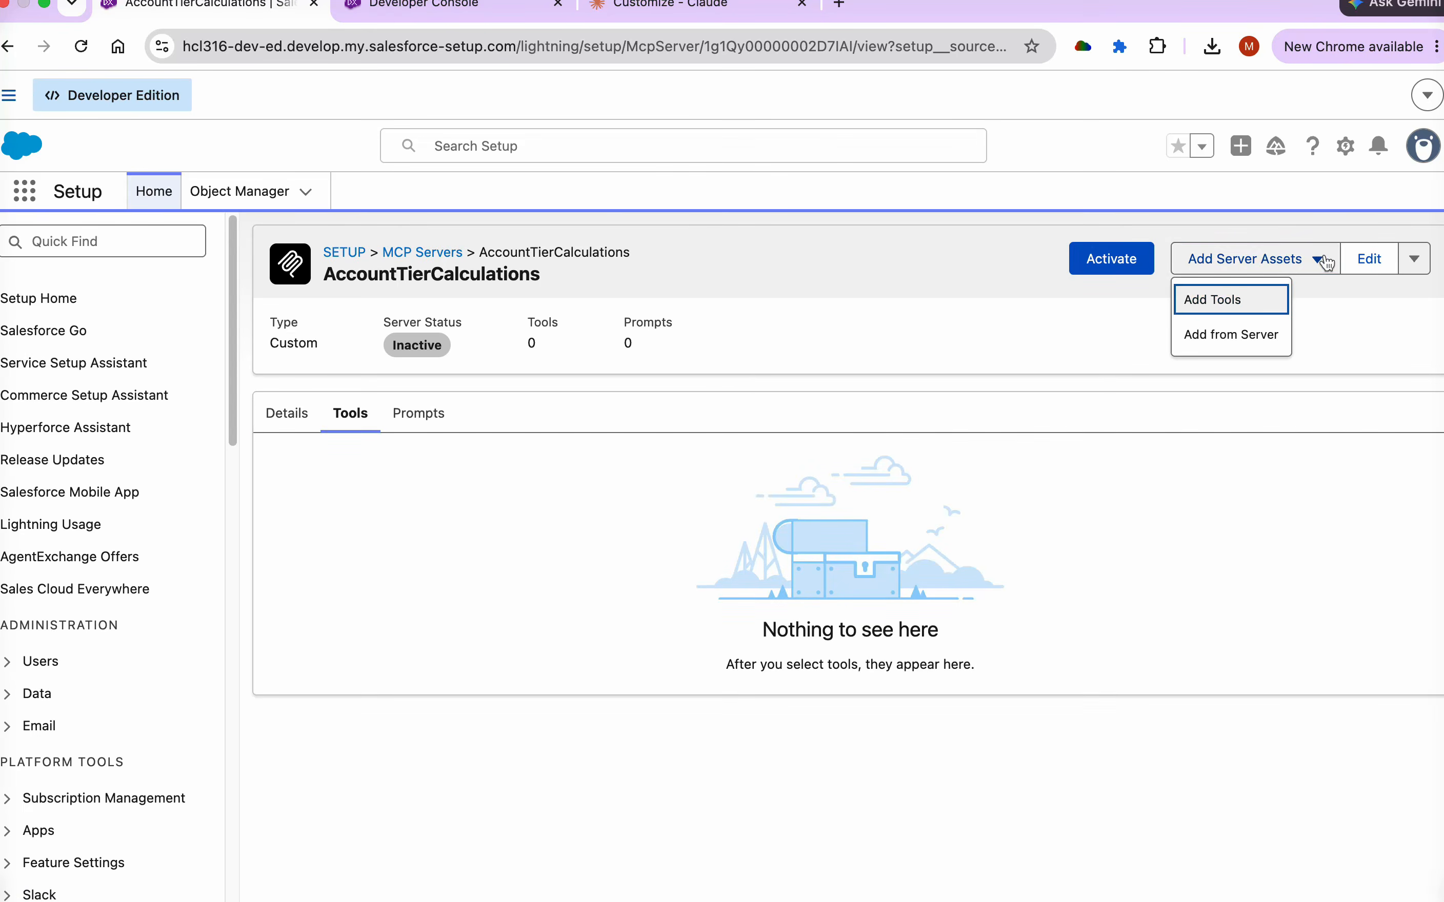
{"action": "left_click", "coordinate": [1237, 299]}
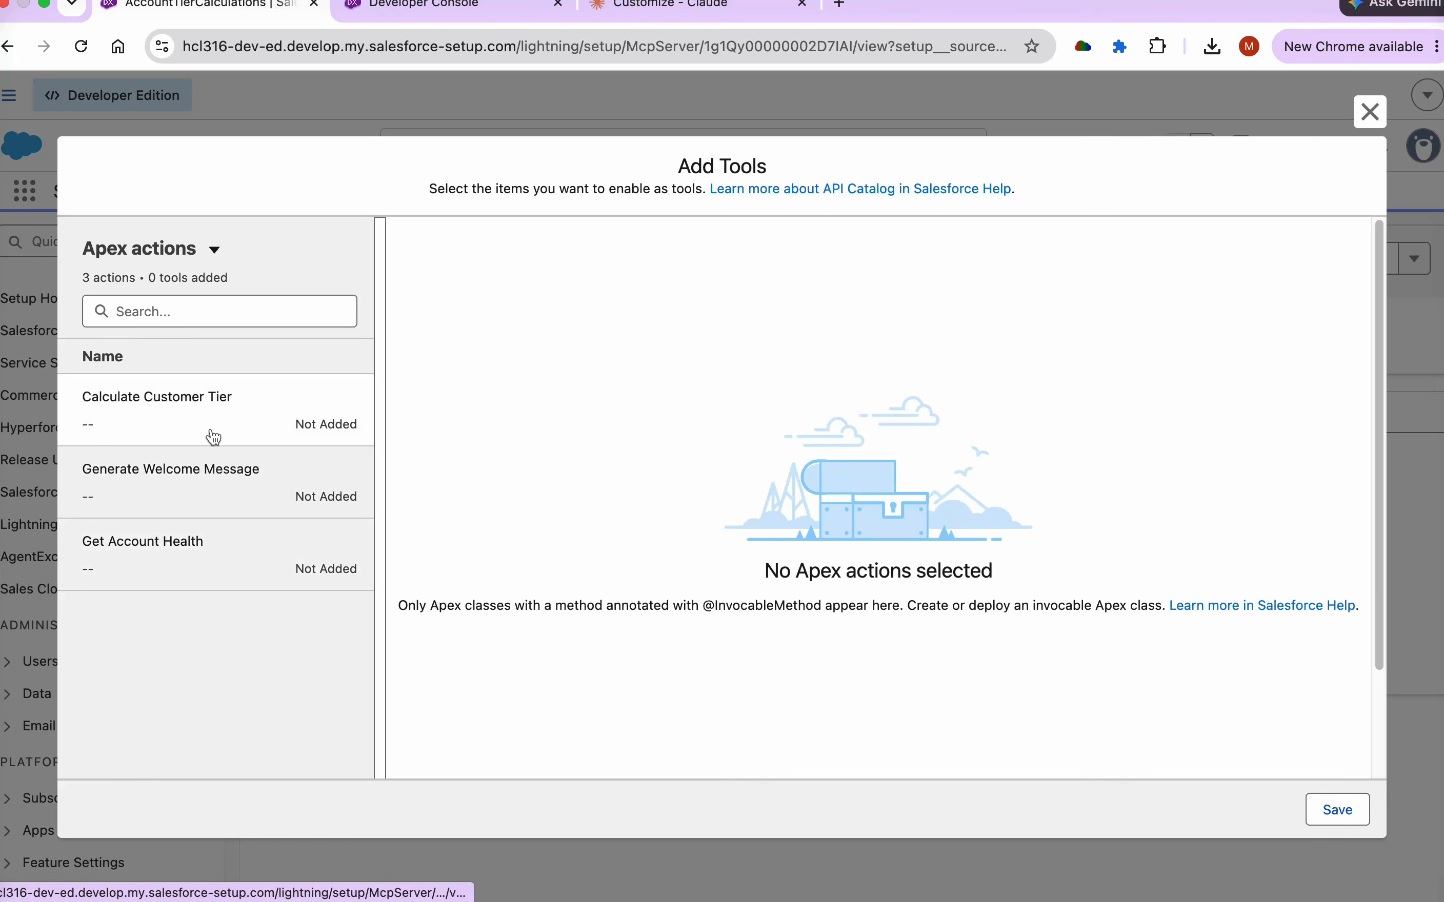
{"action": "left_click", "coordinate": [201, 417]}
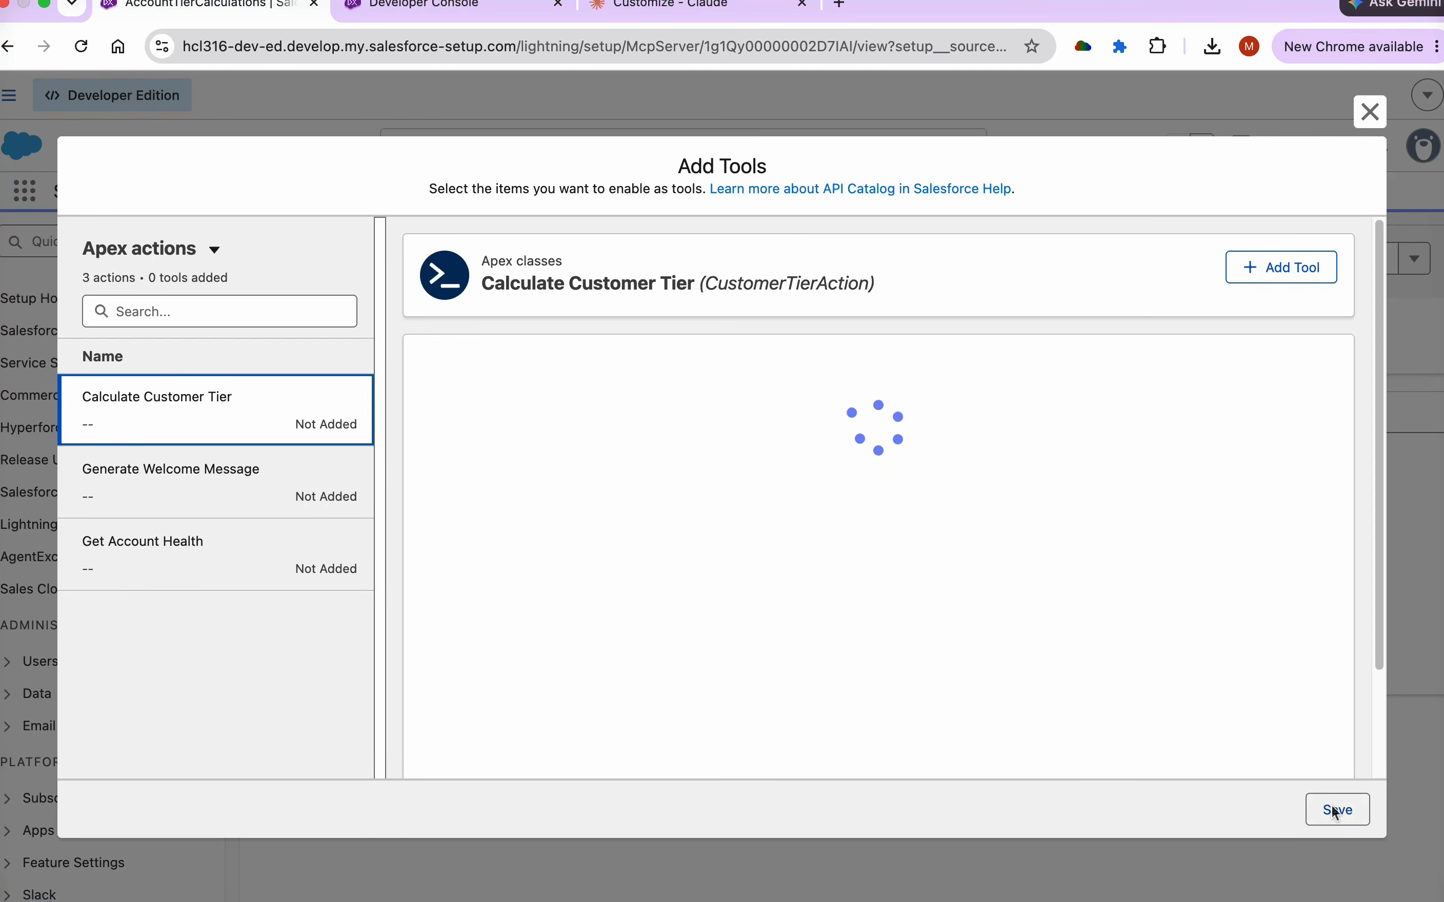
{"action": "left_click", "coordinate": [1307, 272]}
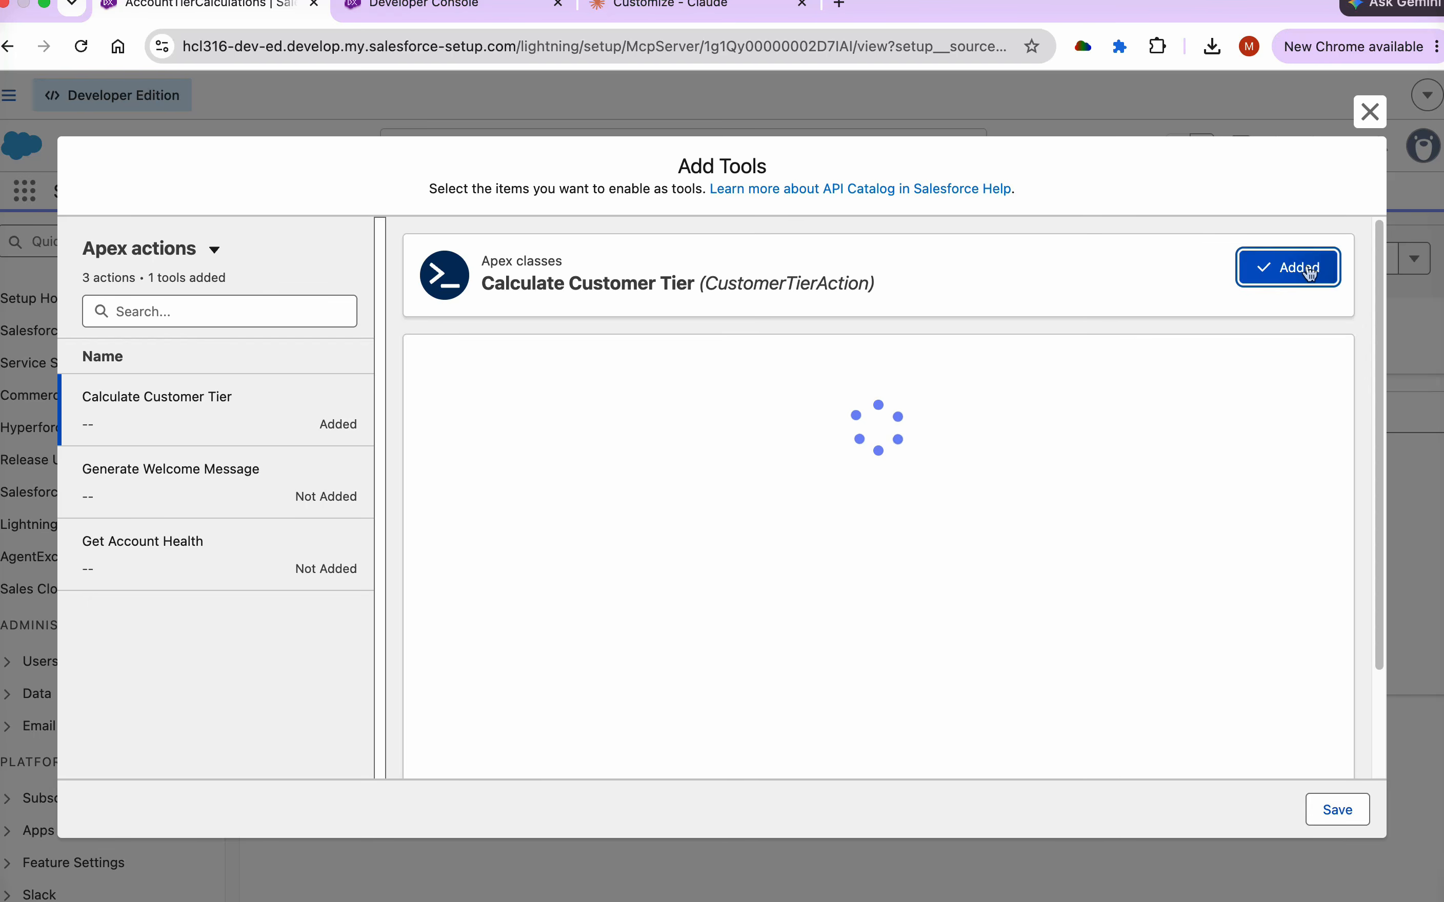
{"action": "left_click", "coordinate": [1338, 812]}
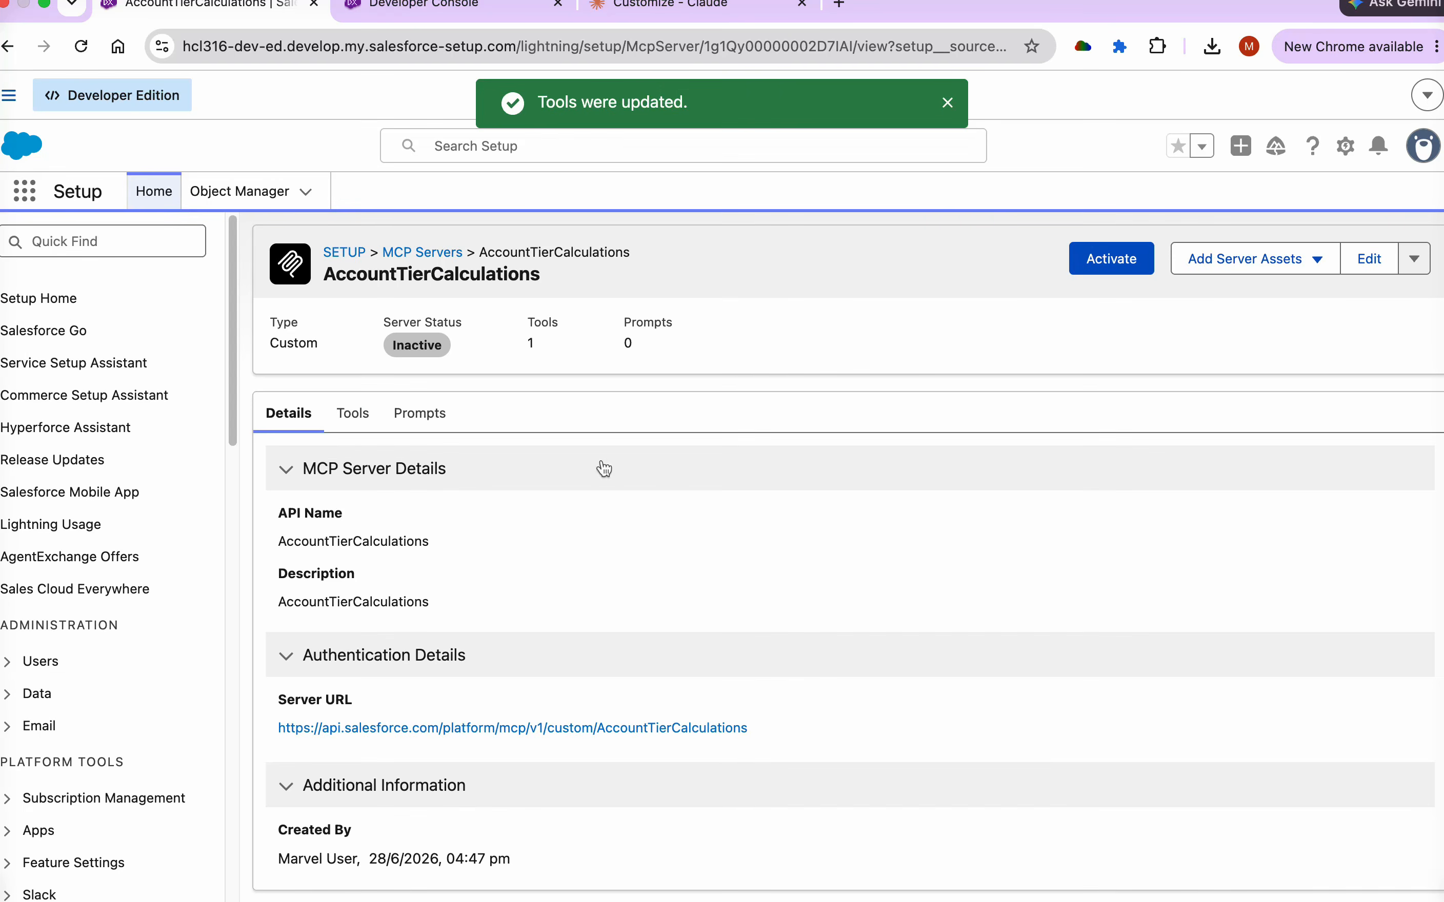
{"action": "left_click", "coordinate": [337, 423]}
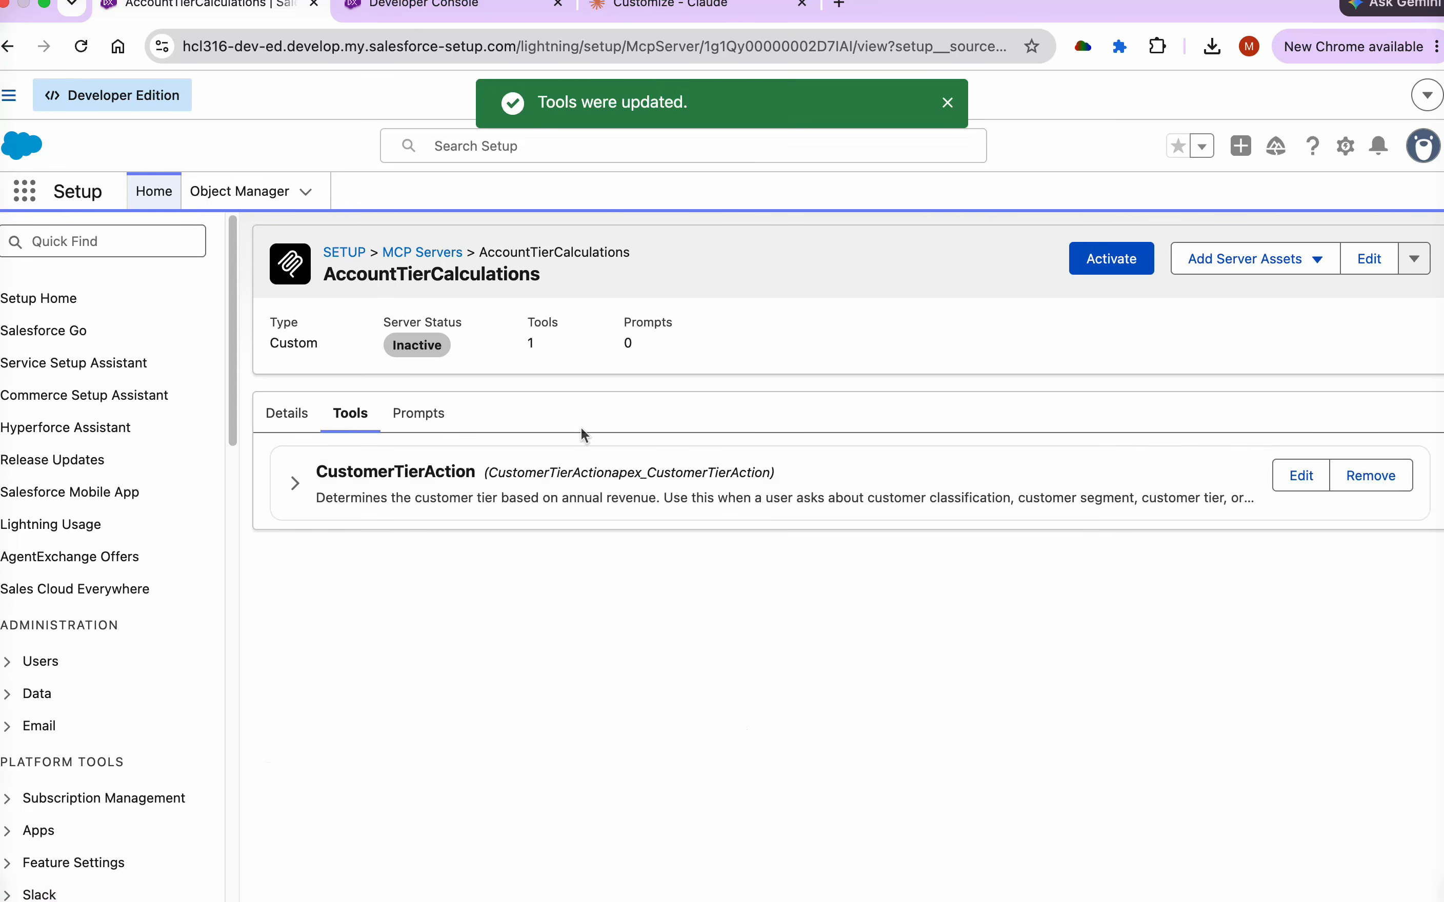
{"action": "left_click", "coordinate": [1098, 258]}
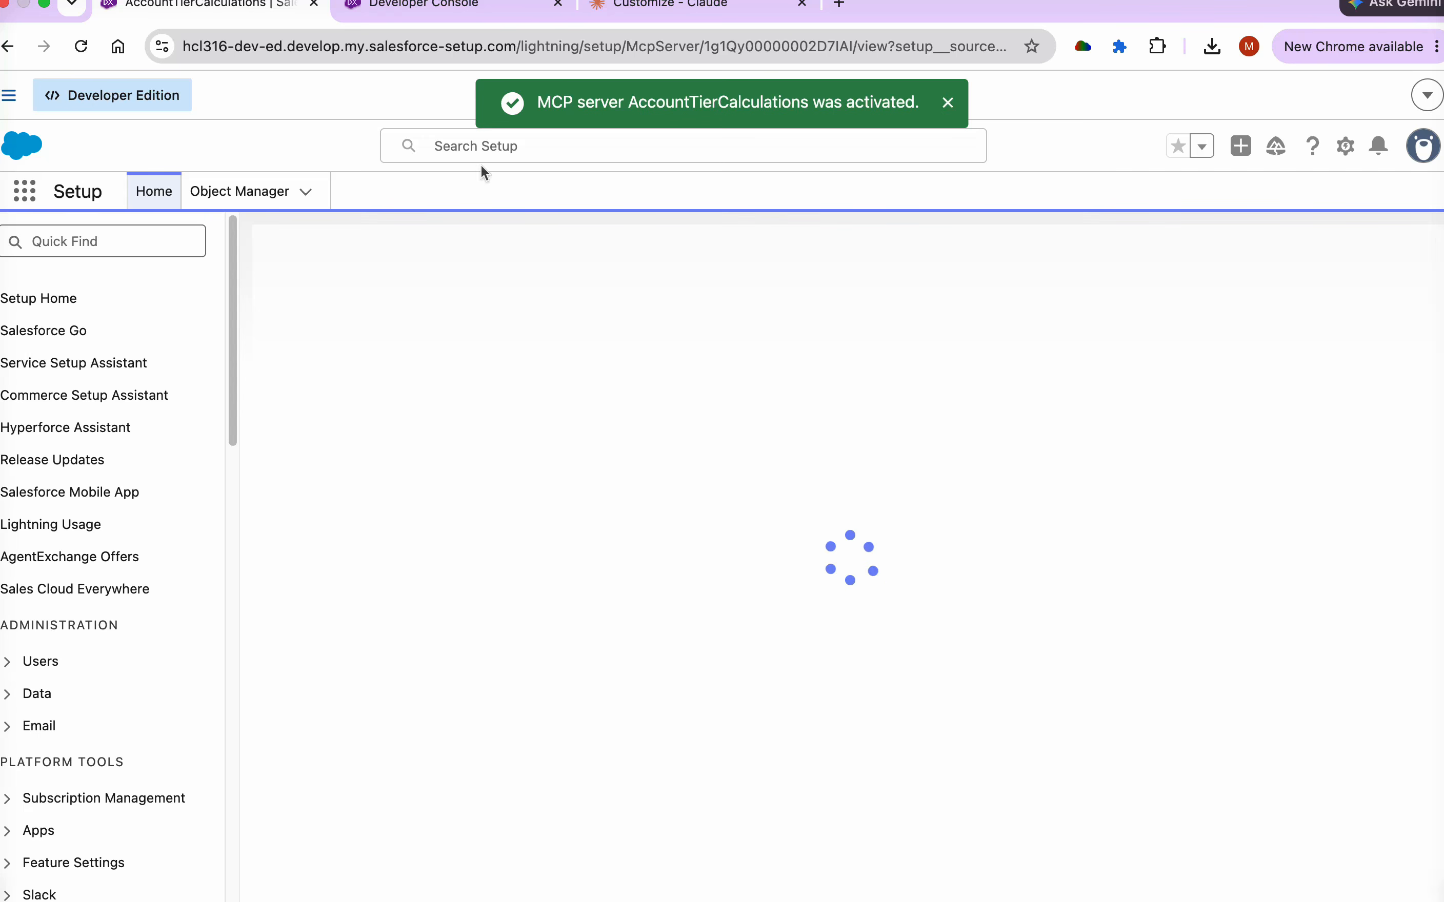
- Switch to Claude, refresh the Salesforce Dev Org connector's tools list and set the CustomerTierAction tool to always allow
{"action": "left_click", "coordinate": [662, 8]}
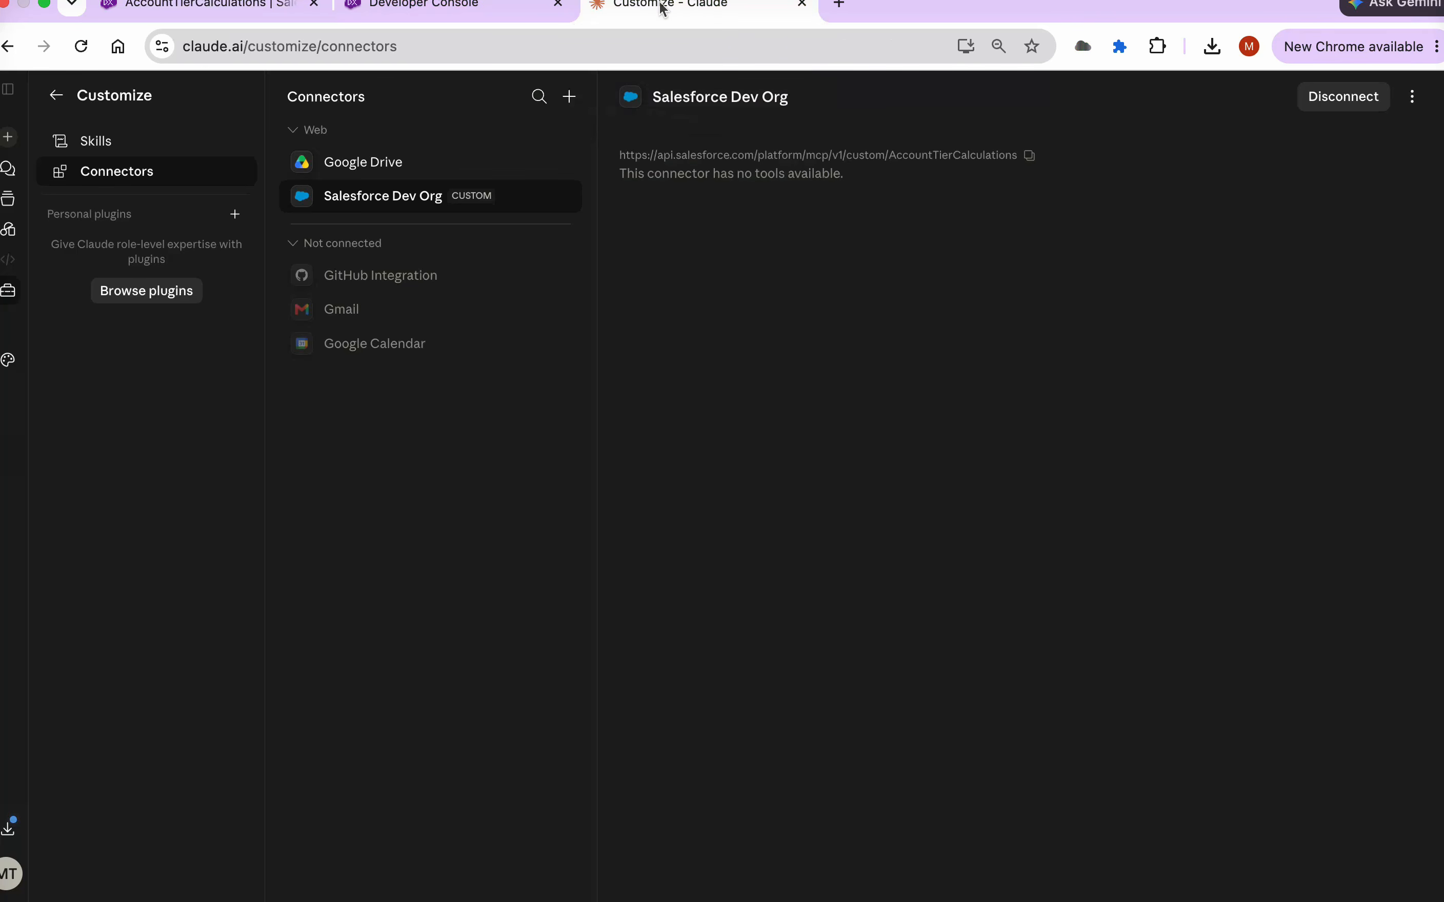
{"action": "left_click", "coordinate": [83, 48]}
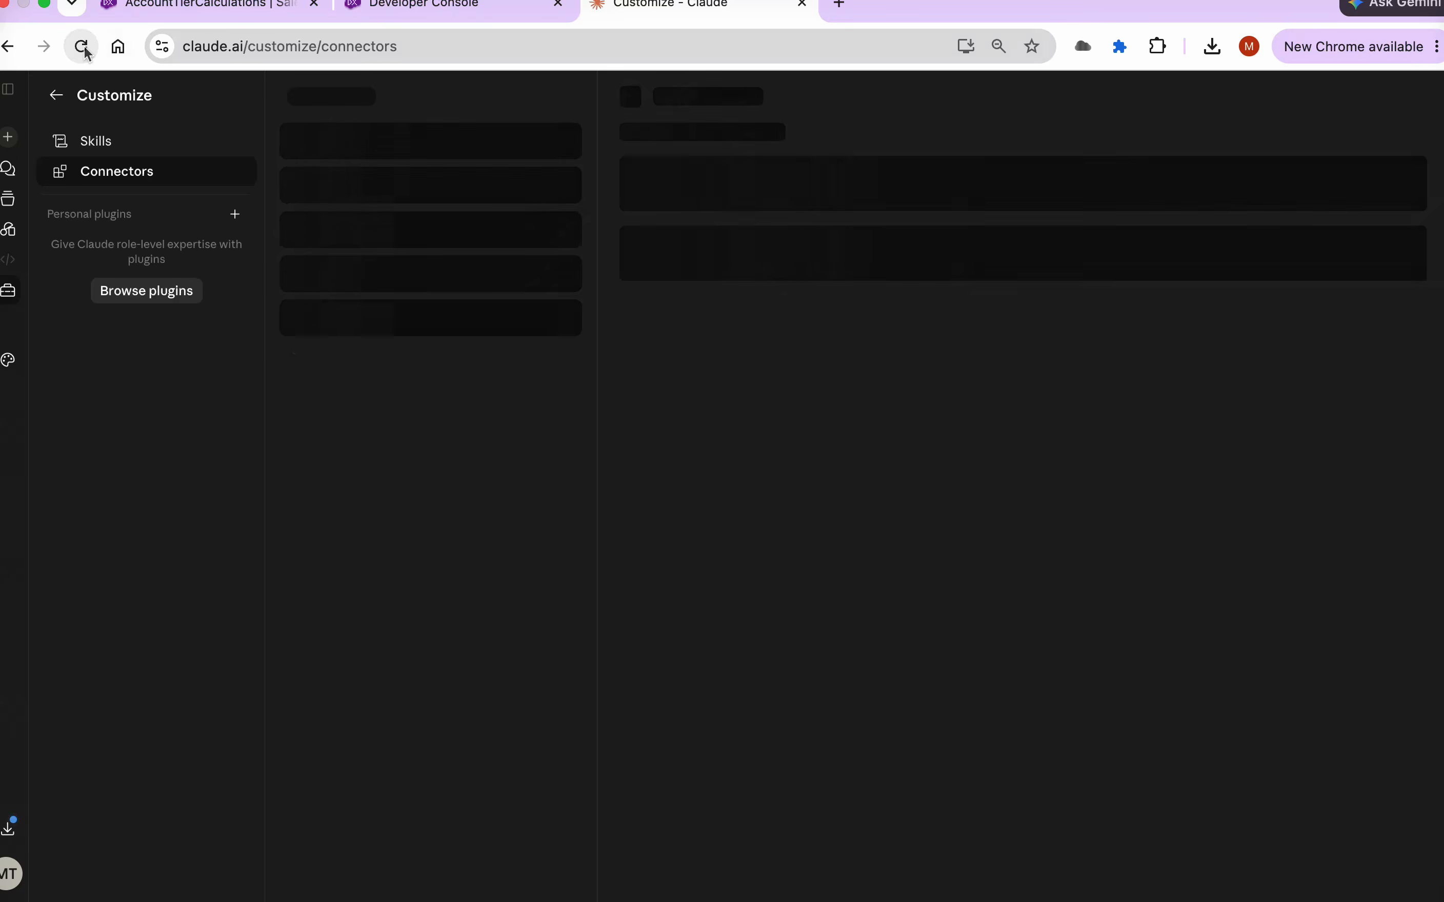
{"action": "left_click", "coordinate": [382, 197]}
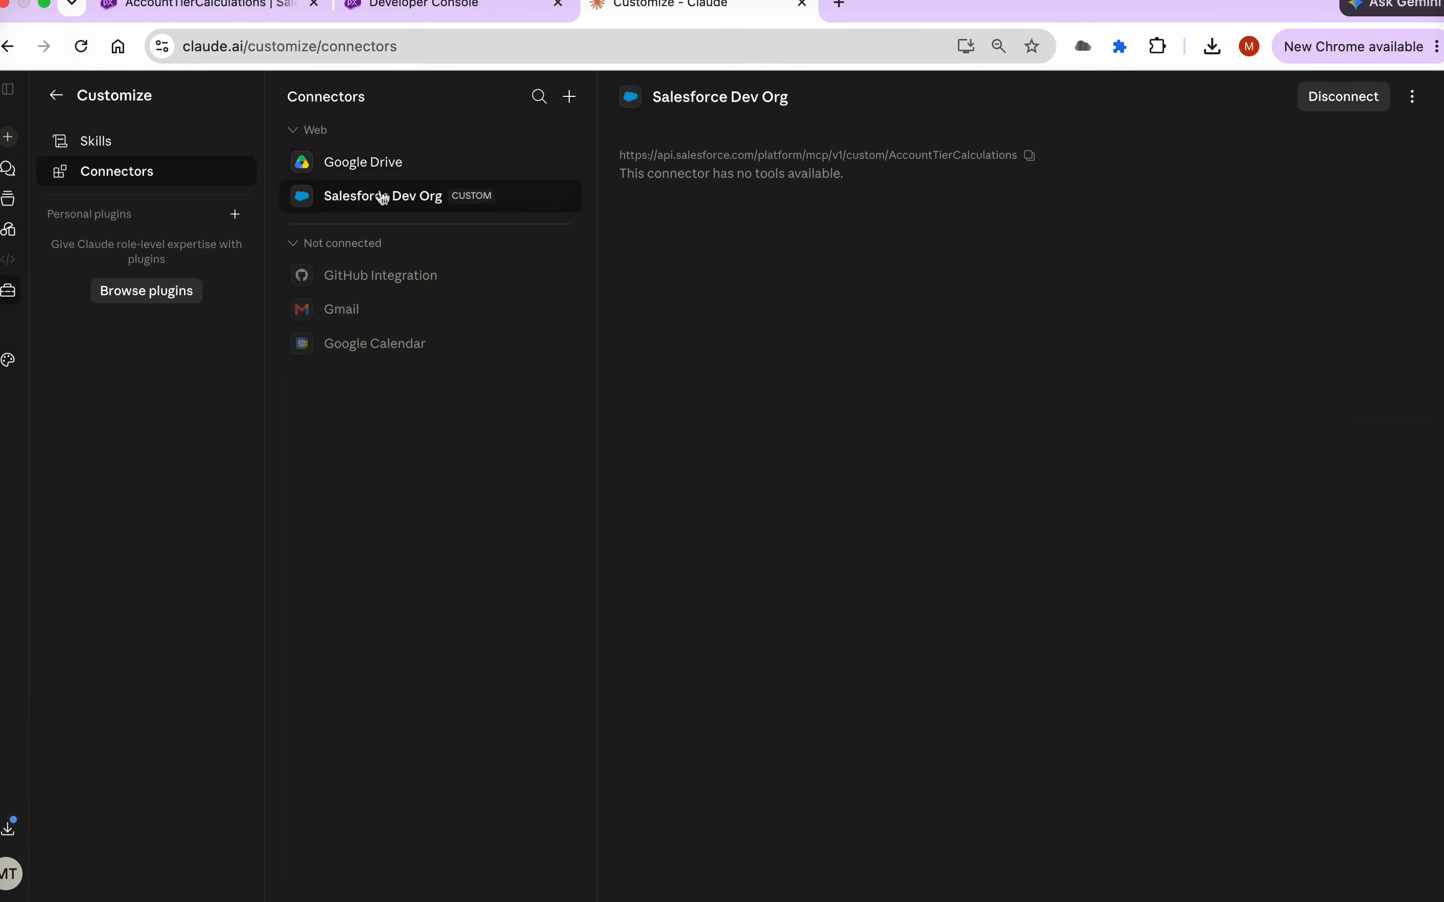
{"action": "left_click", "coordinate": [1412, 96]}
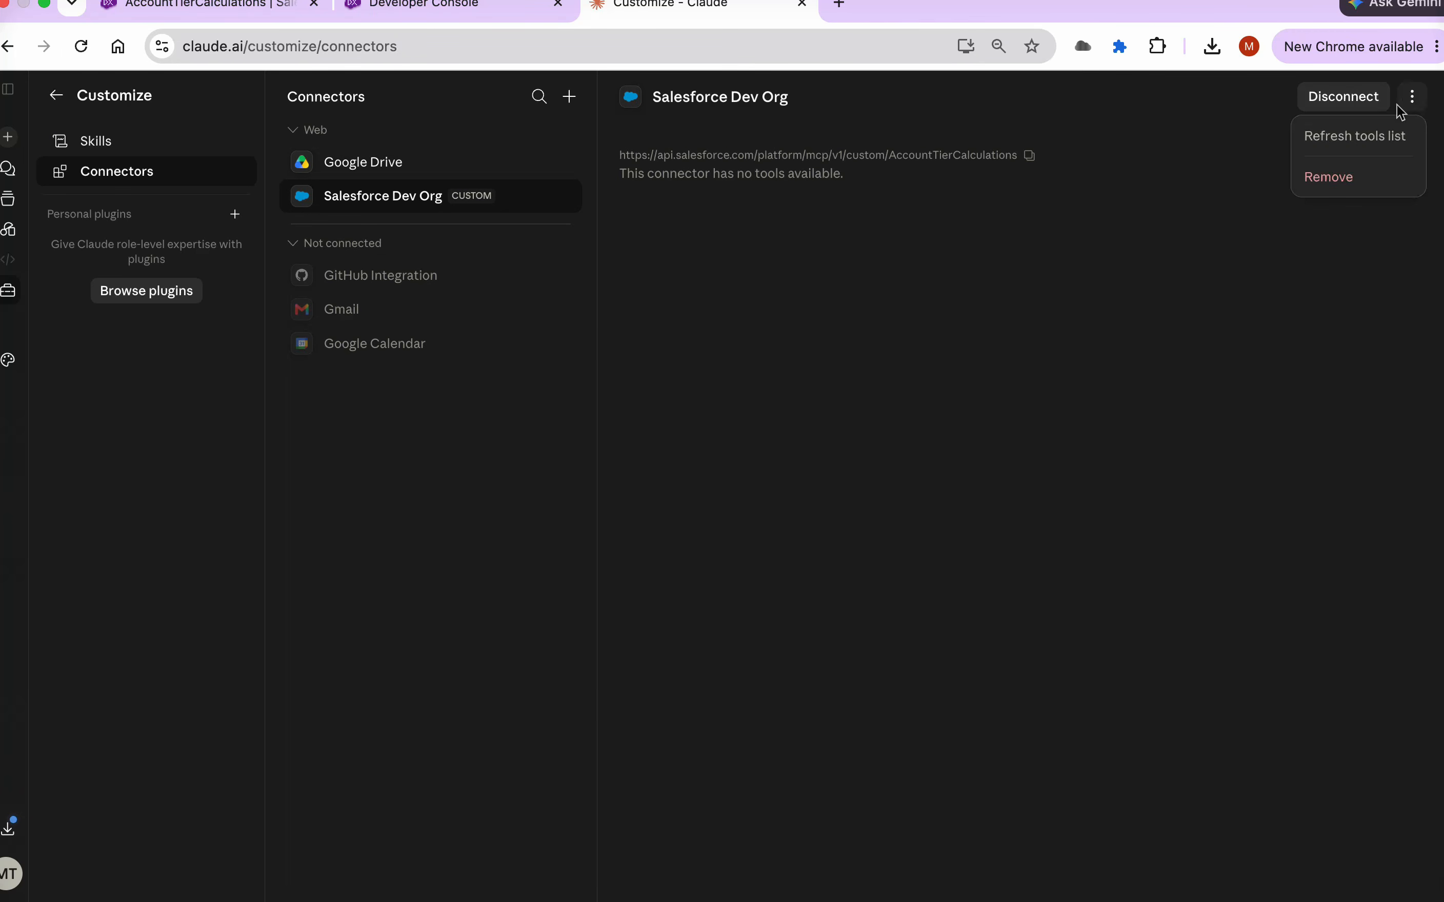
{"action": "left_click", "coordinate": [1361, 138]}
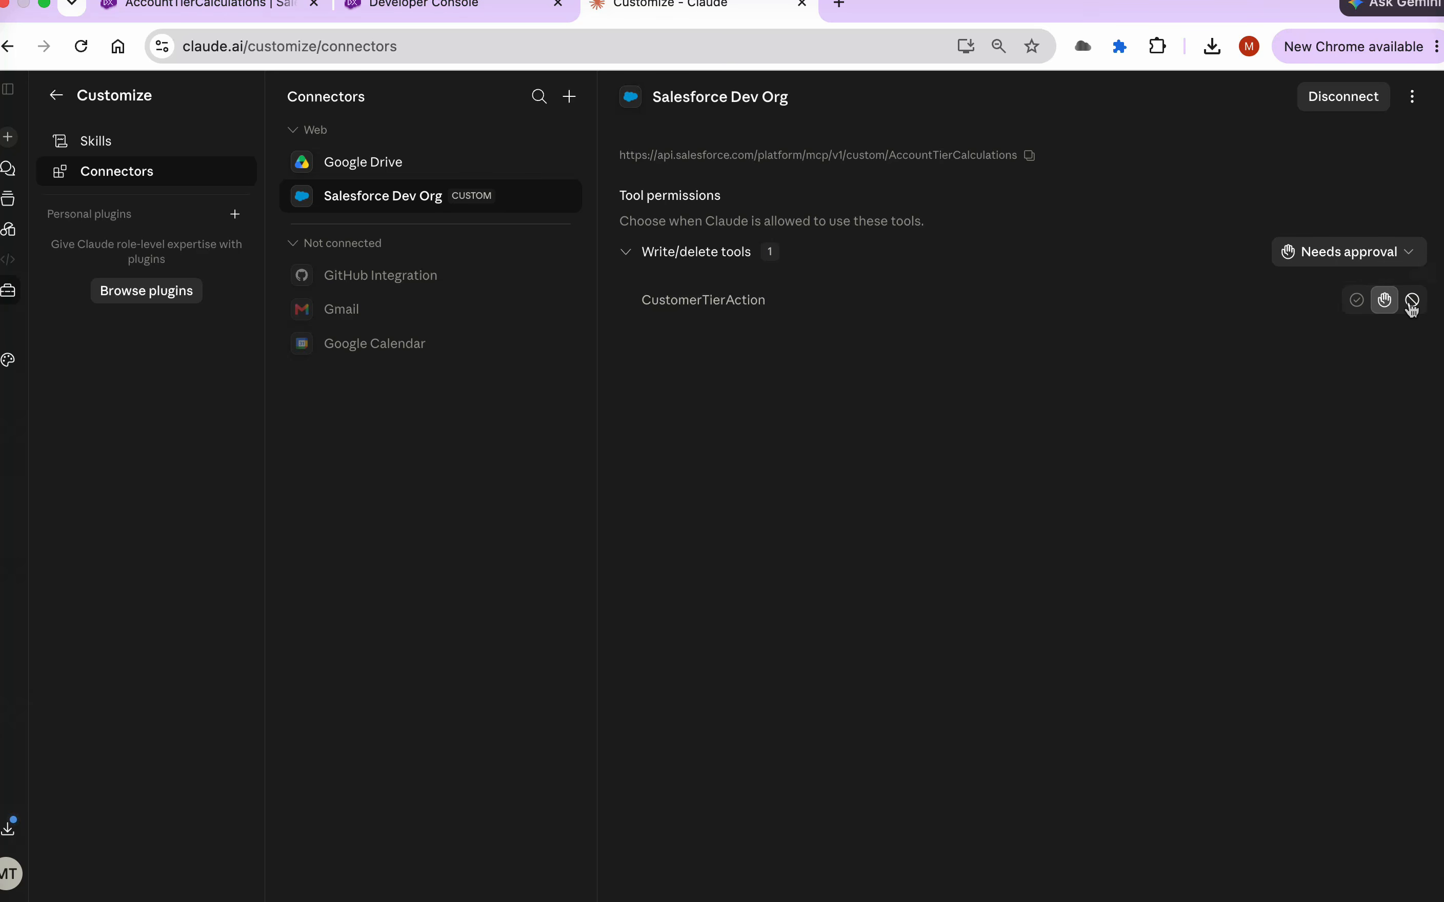
{"action": "left_click", "coordinate": [1357, 300]}
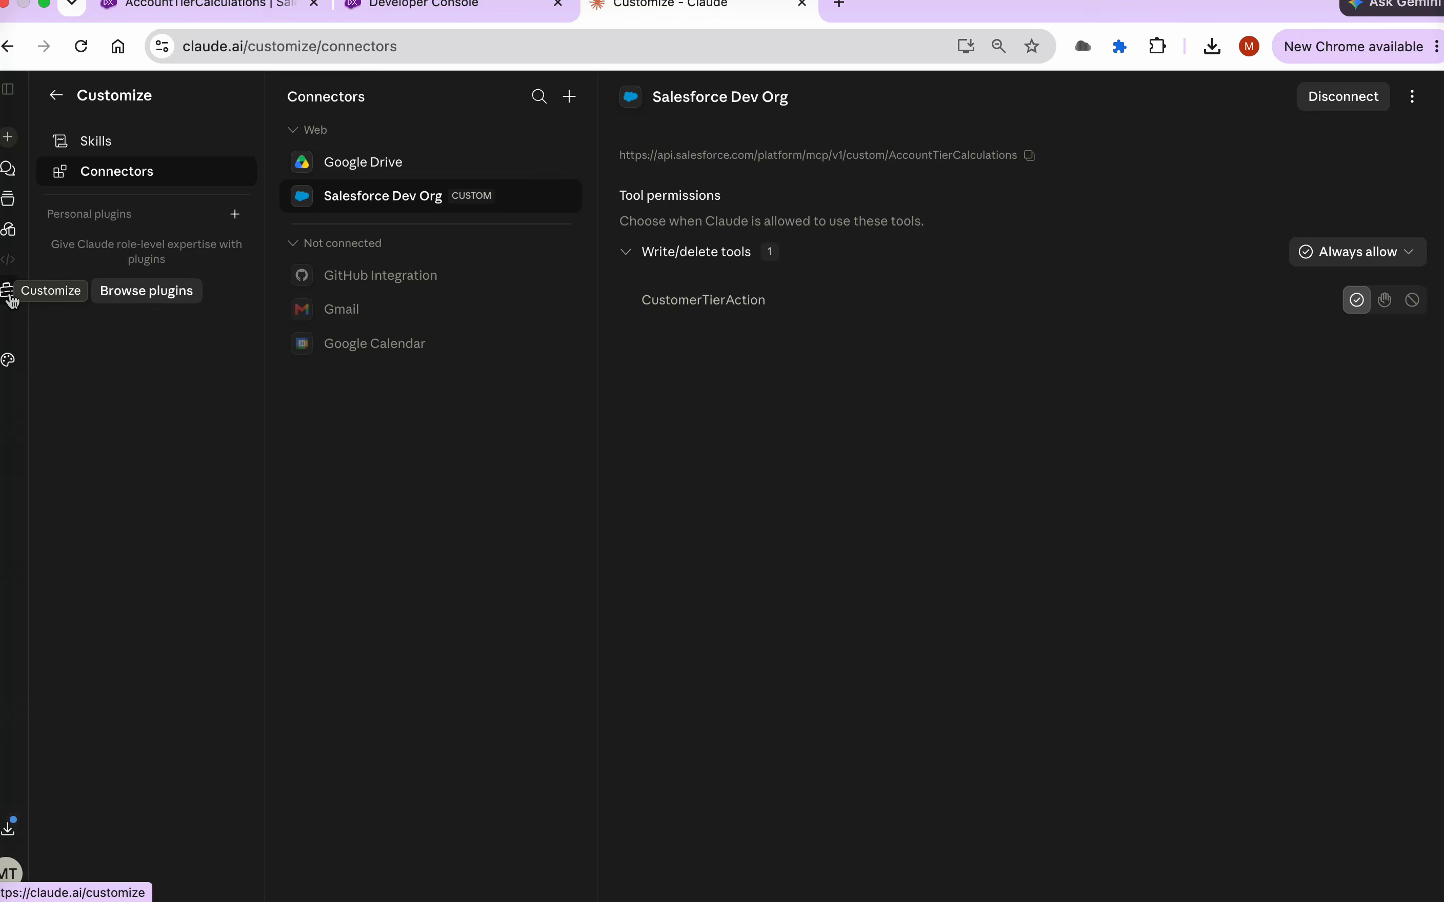
- Create a Claude project named "Salesforce Dev Org" with the description "Calculate Account Tier"
{"action": "left_click", "coordinate": [7, 200]}
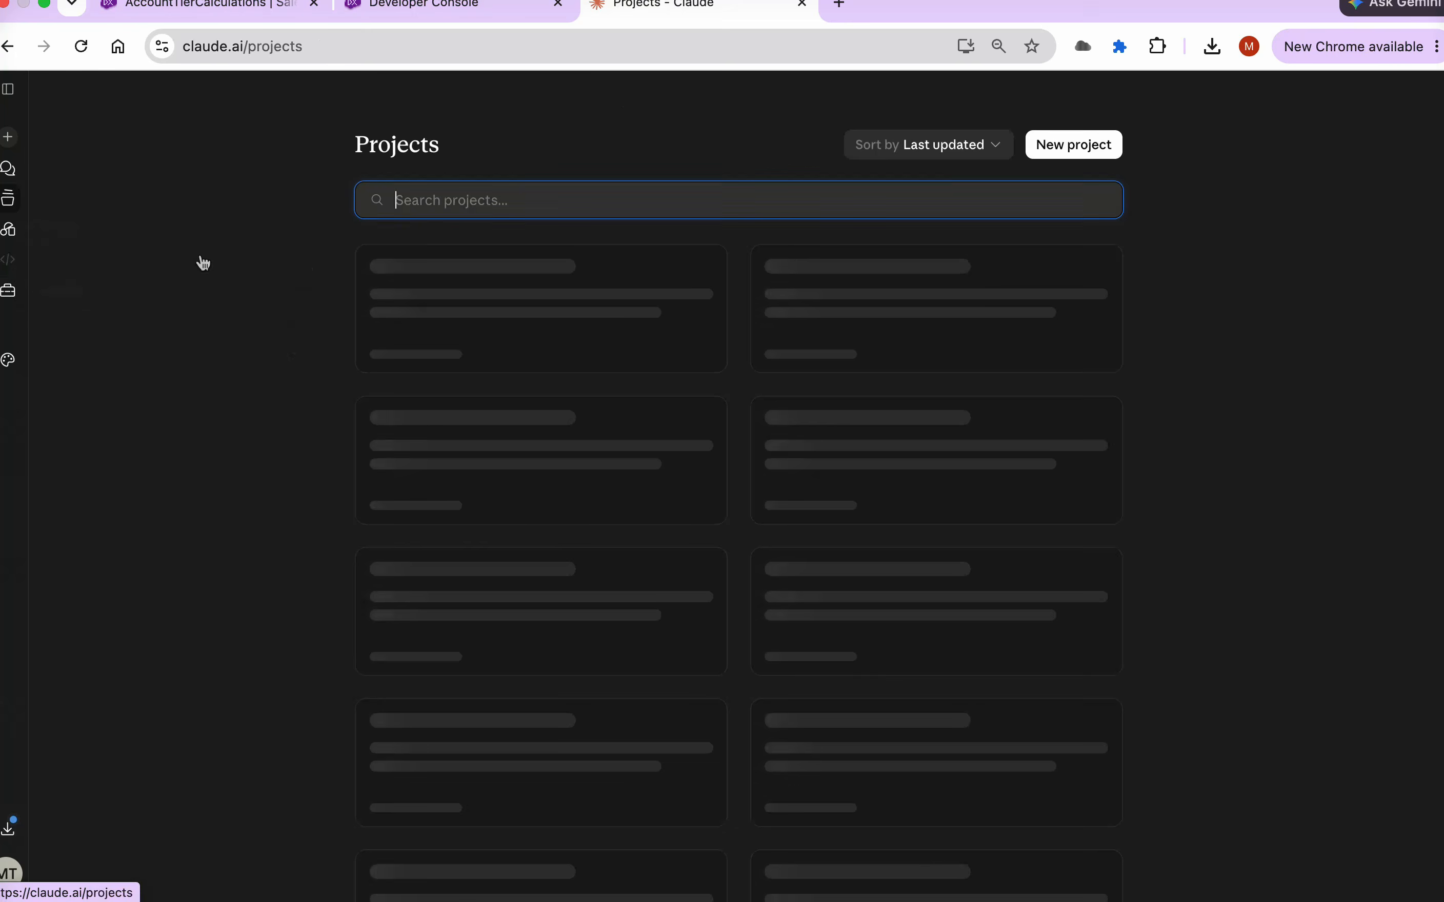
{"action": "left_click", "coordinate": [756, 488]}
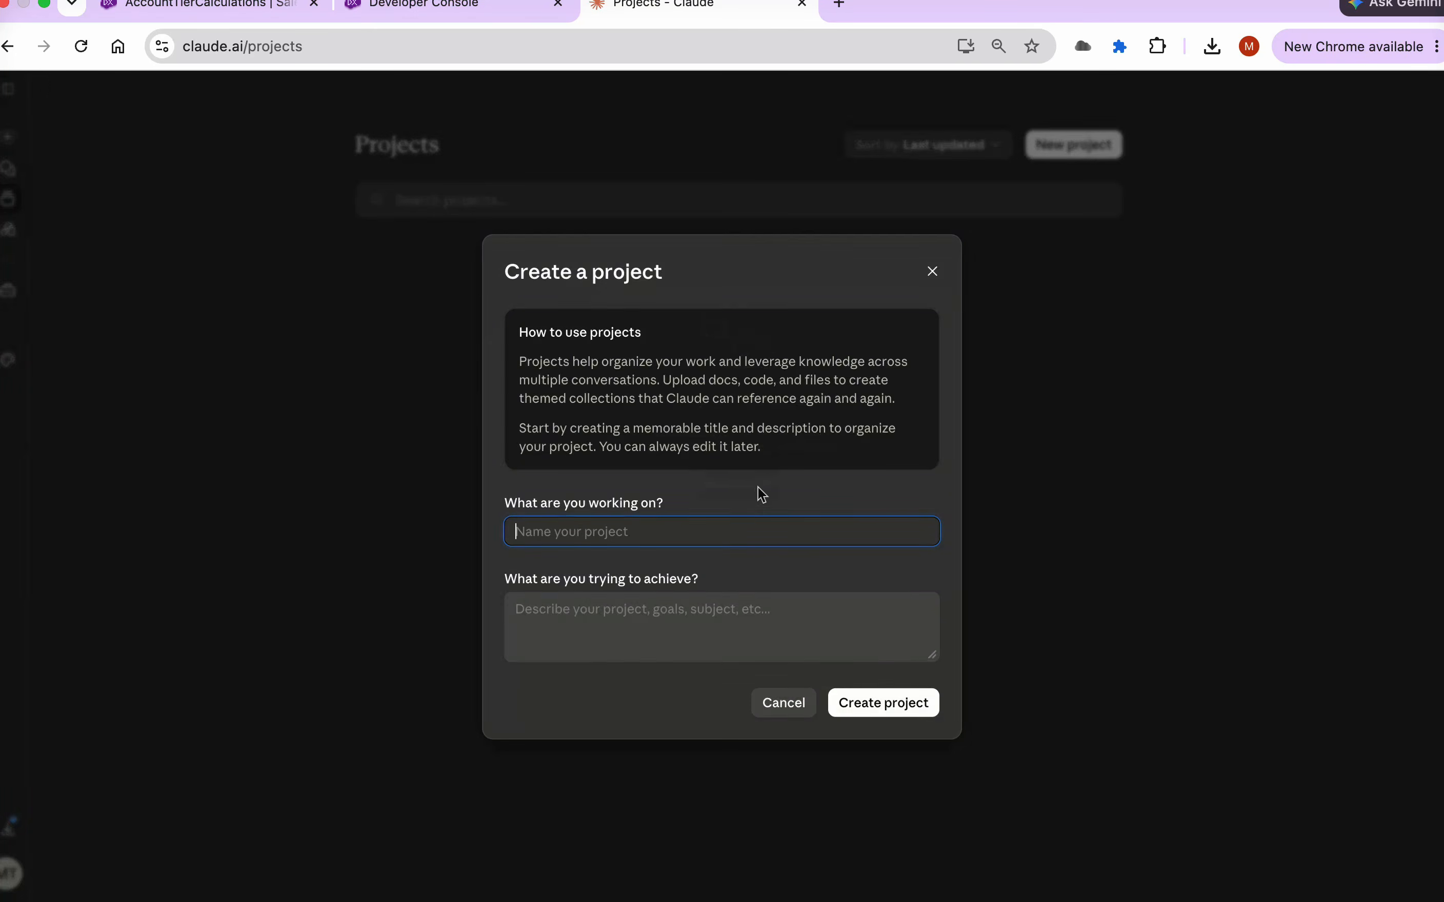
{"action": "type", "text": "Salesforce Dev Org"}
{"action": "left_click", "coordinate": [718, 630]}
{"action": "type", "text": "Calculate Acco"}
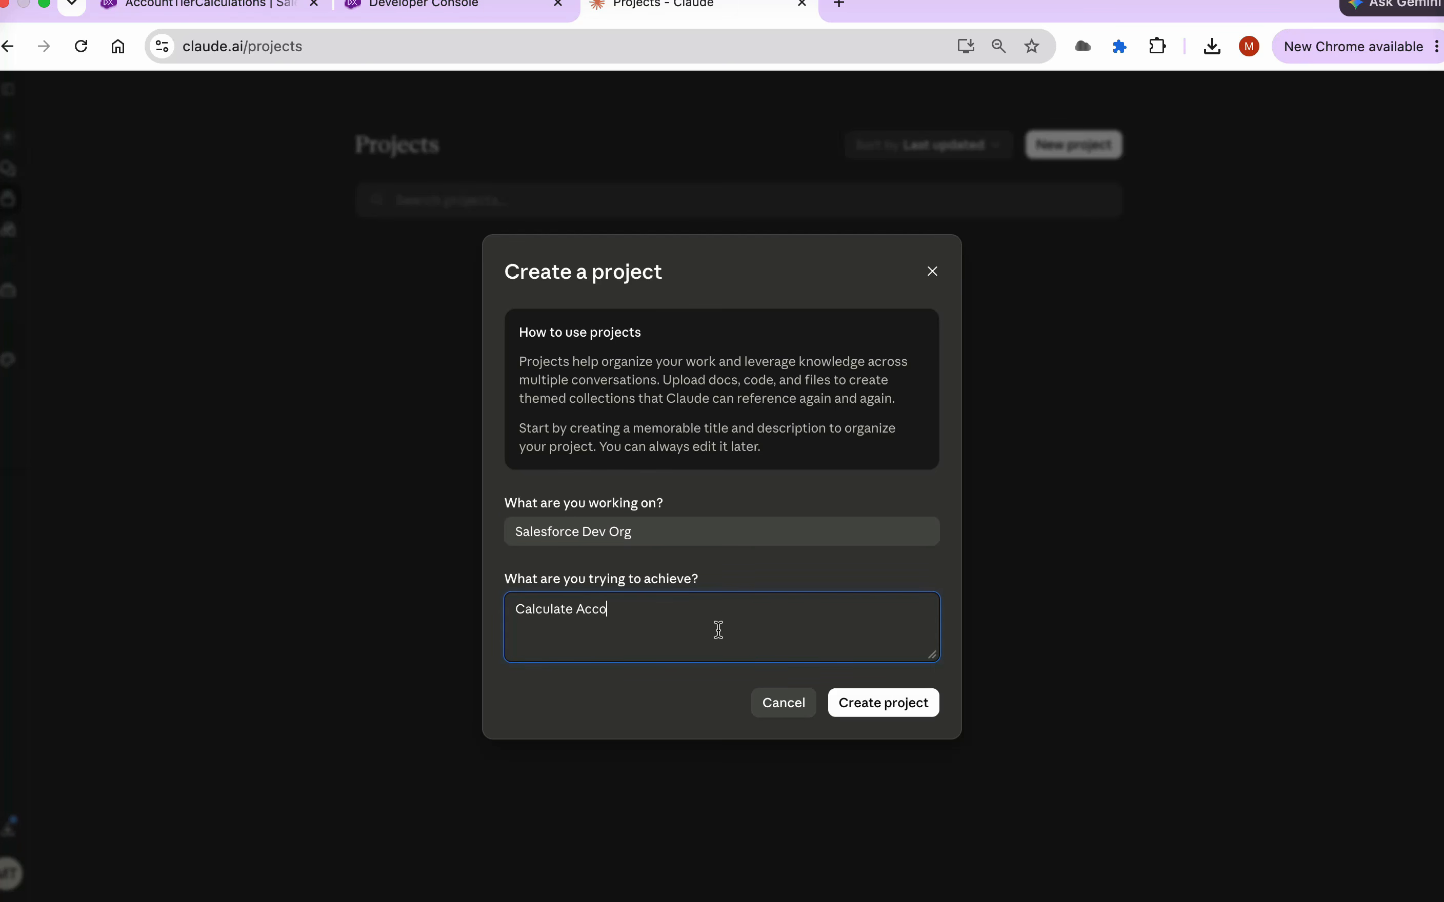
{"action": "type", "text": "unt Tier"}
{"action": "left_click", "coordinate": [915, 702]}
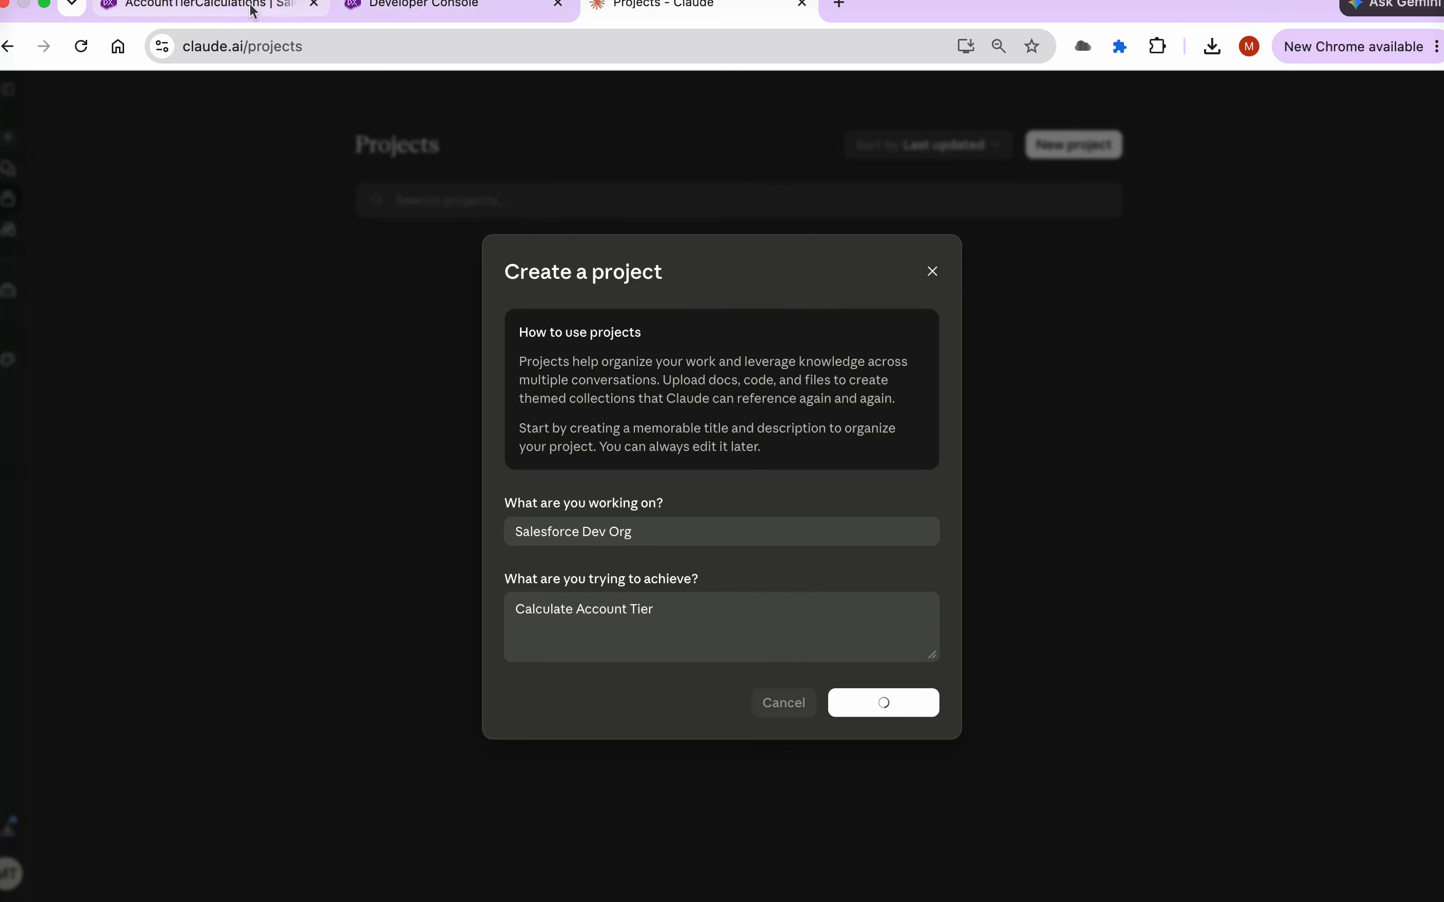
- Switch to Salesforce, open the GlobalTech Mumbai account from the Accounts list and copy its account name
{"action": "left_click", "coordinate": [191, 6]}
{"action": "left_click", "coordinate": [24, 191]}
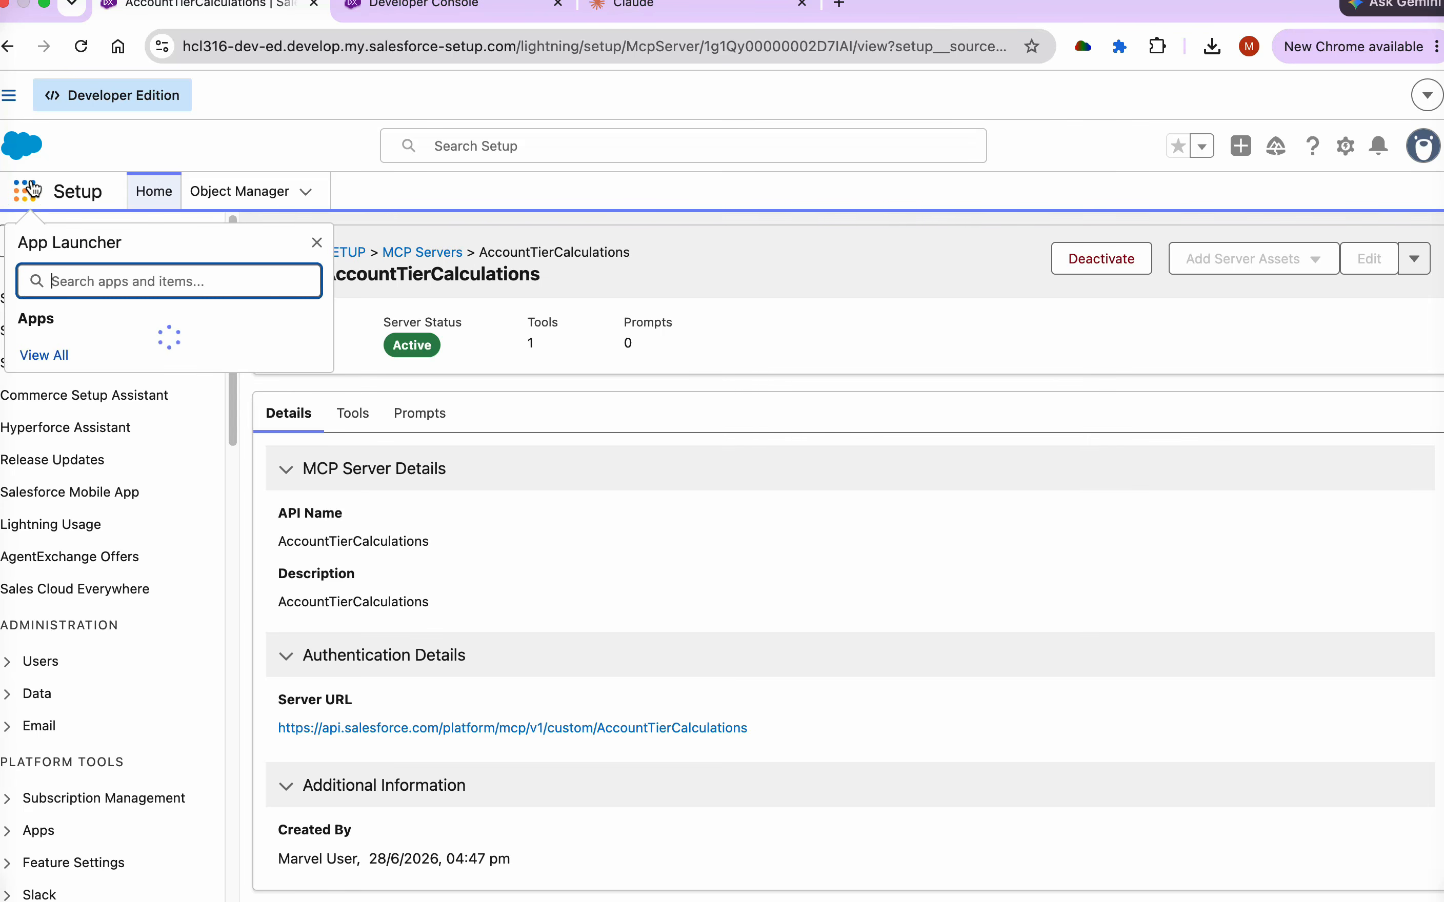
{"action": "type", "text": "acc"}
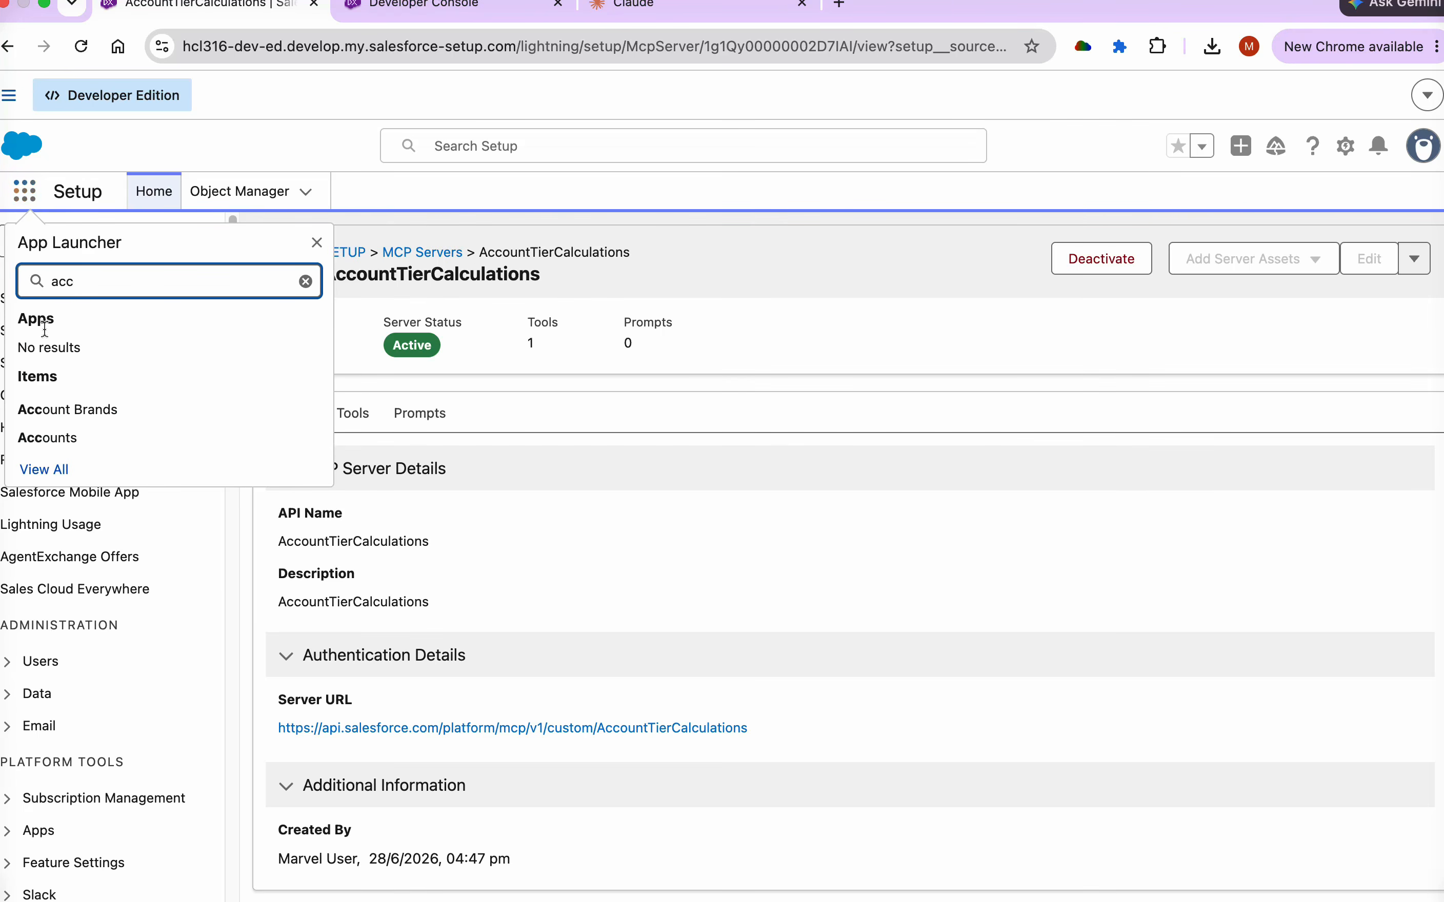
{"action": "left_click", "coordinate": [84, 438]}
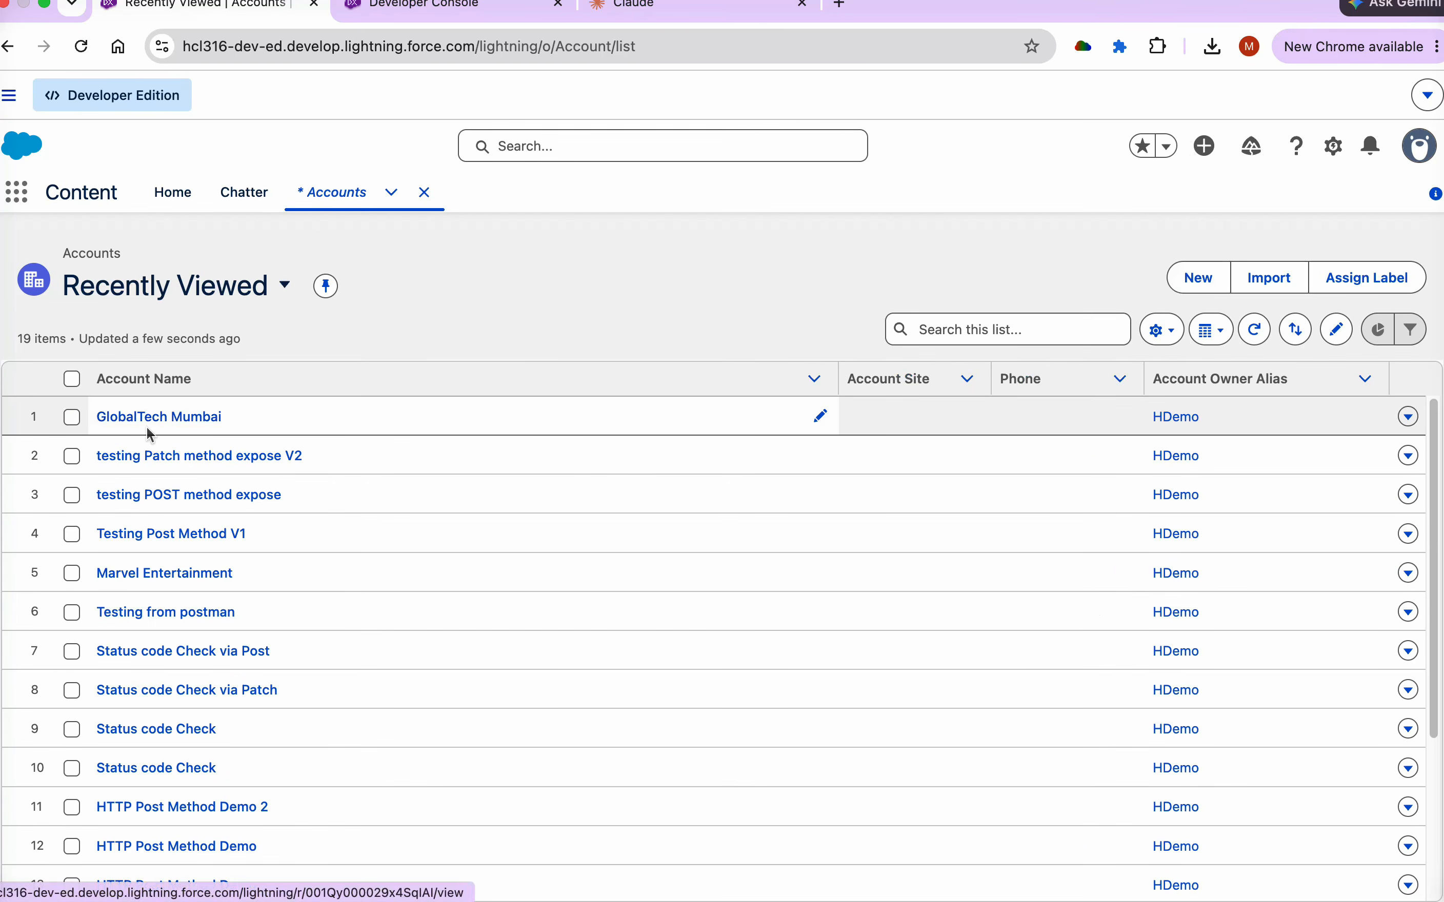
{"action": "left_click", "coordinate": [141, 418]}
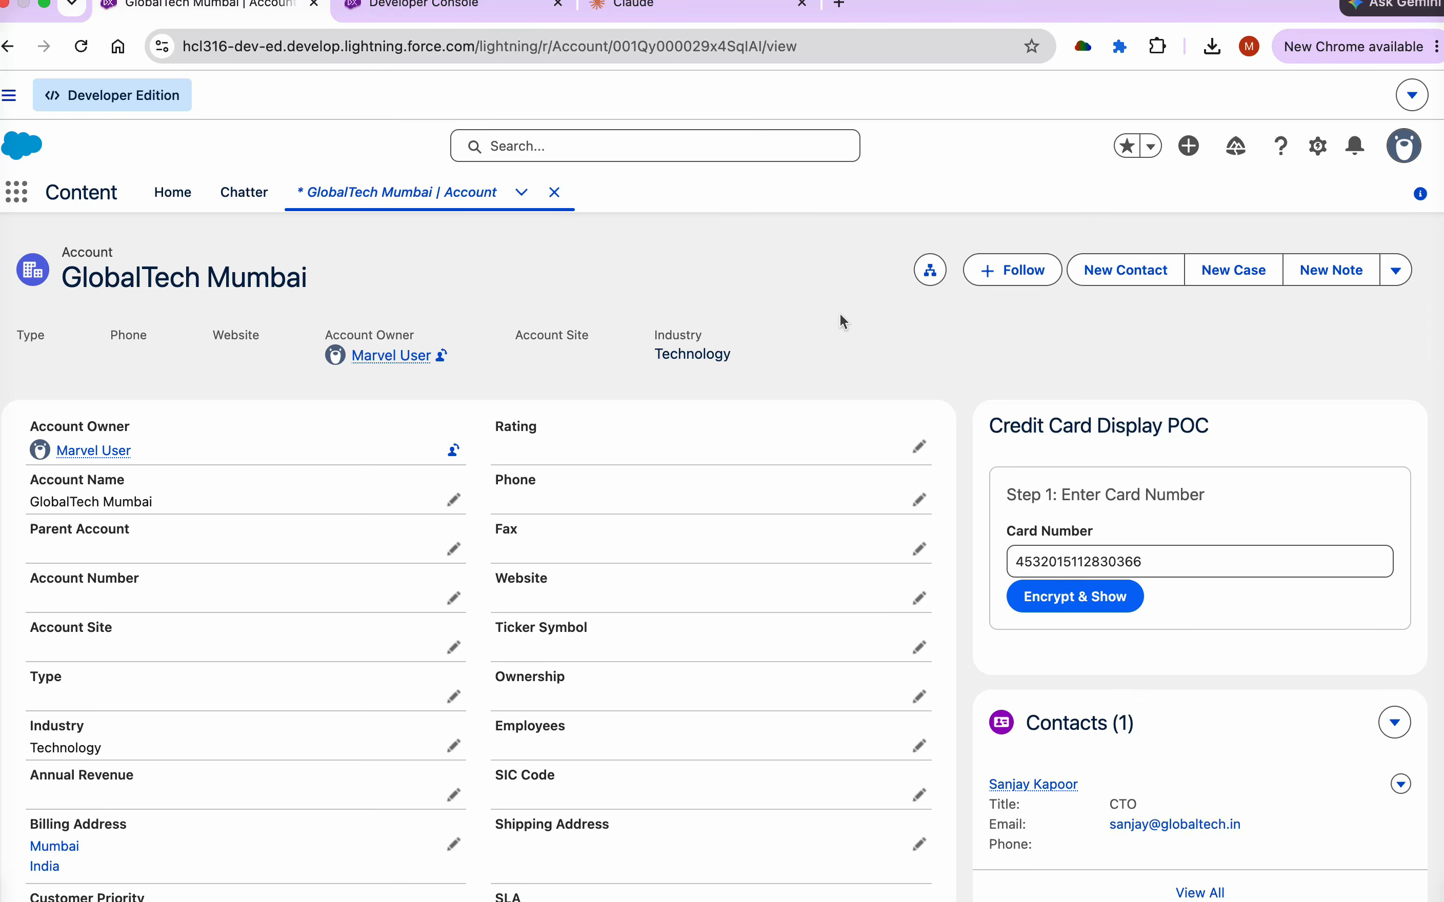
{"action": "scroll", "coordinate": [841, 313], "scroll_direction": "down", "scroll_amount": 2}
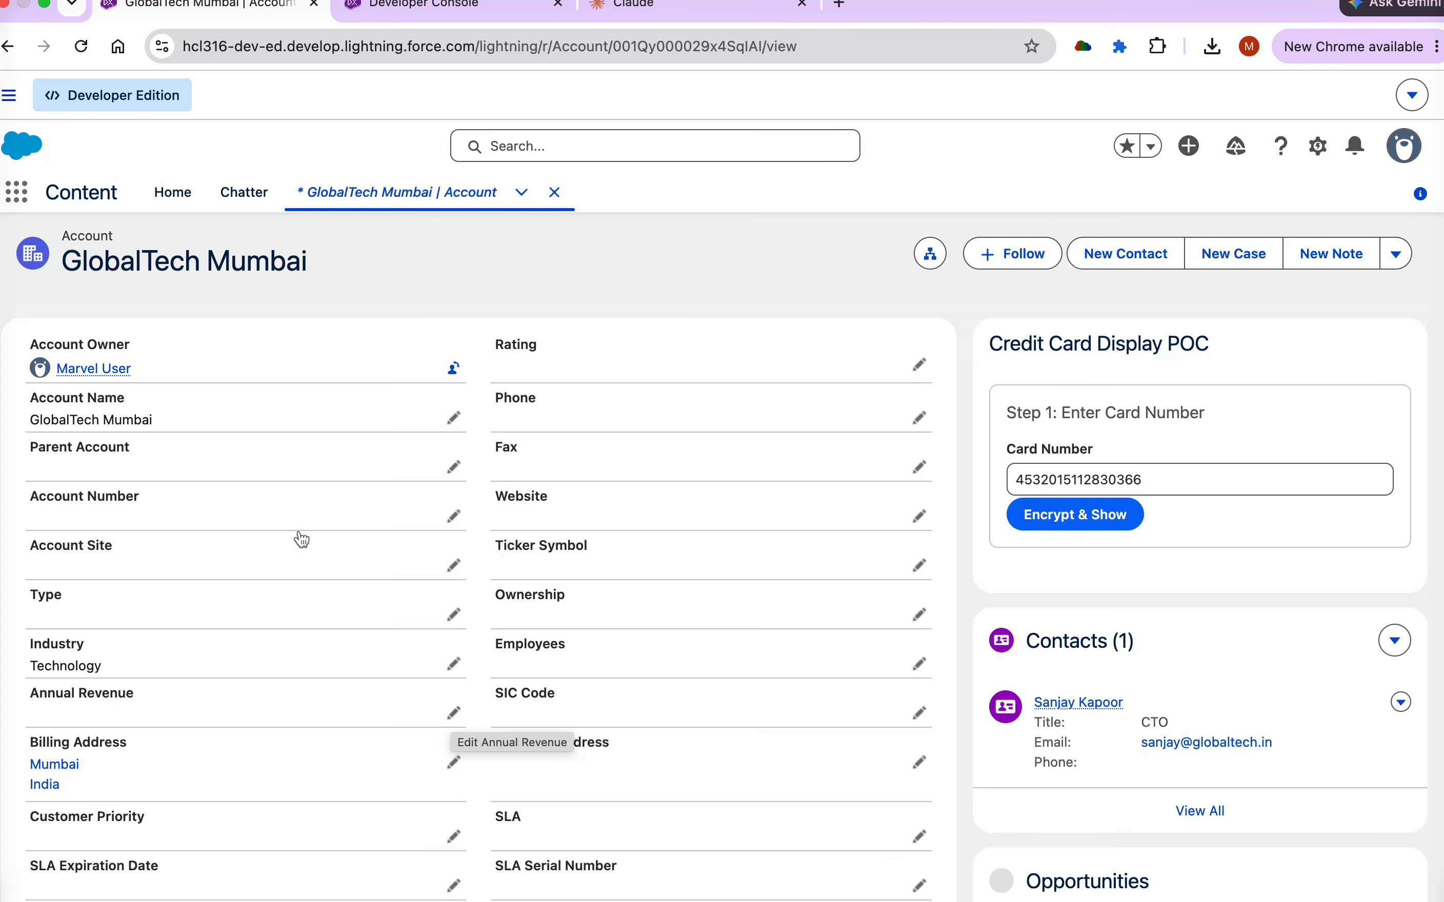
{"action": "left_click_drag", "start_coordinate": [156, 421], "coordinate": [37, 420]}
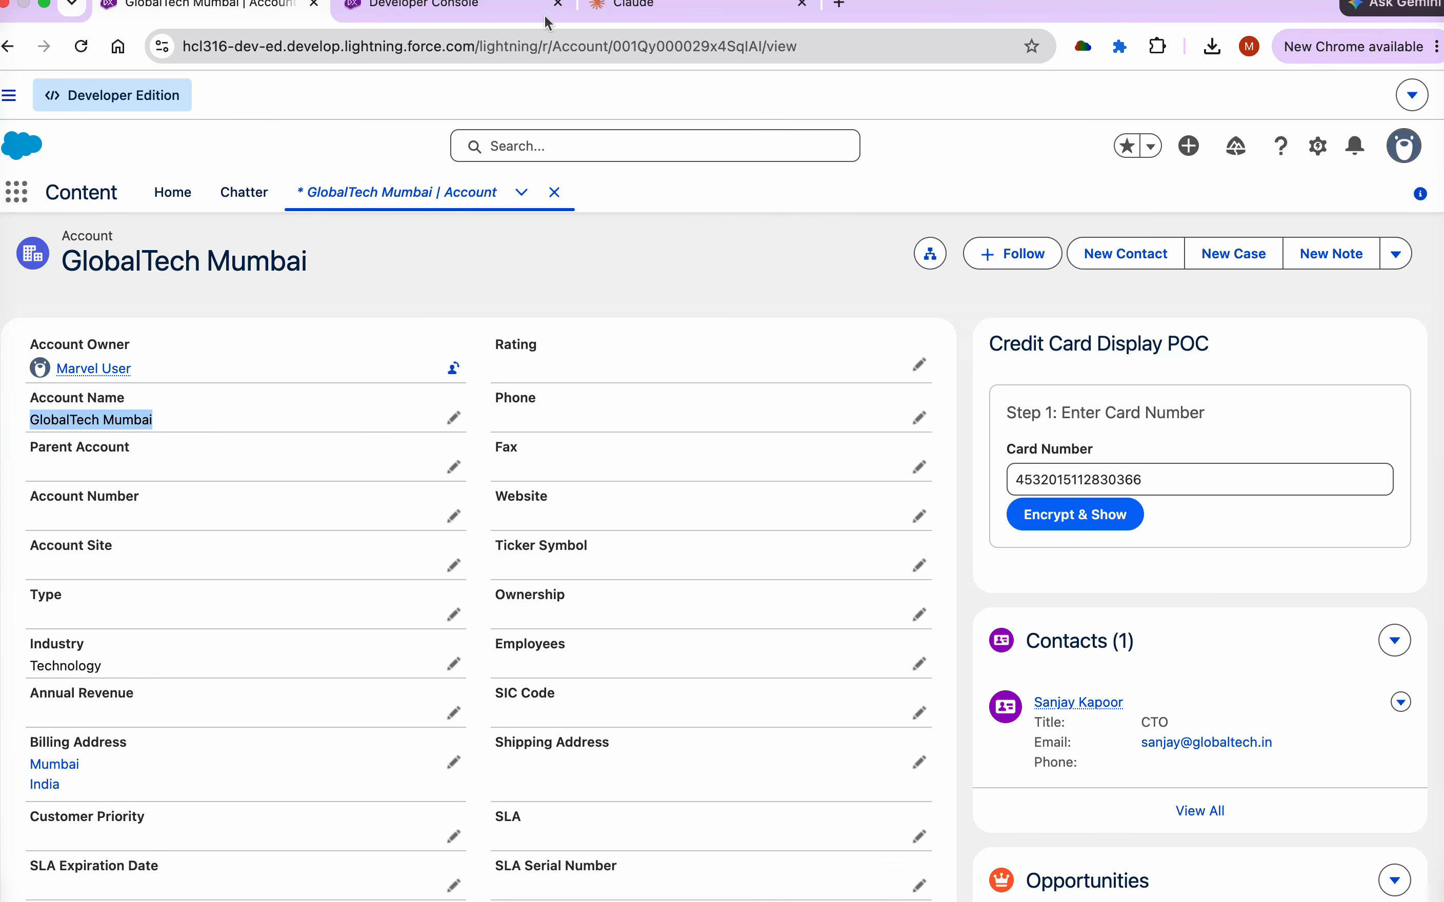
- In the Claude project, send the prompt "can you give me account tier for account - GlobalTech Mumbai"
{"action": "left_click", "coordinate": [659, 11]}
{"action": "left_click", "coordinate": [353, 361]}
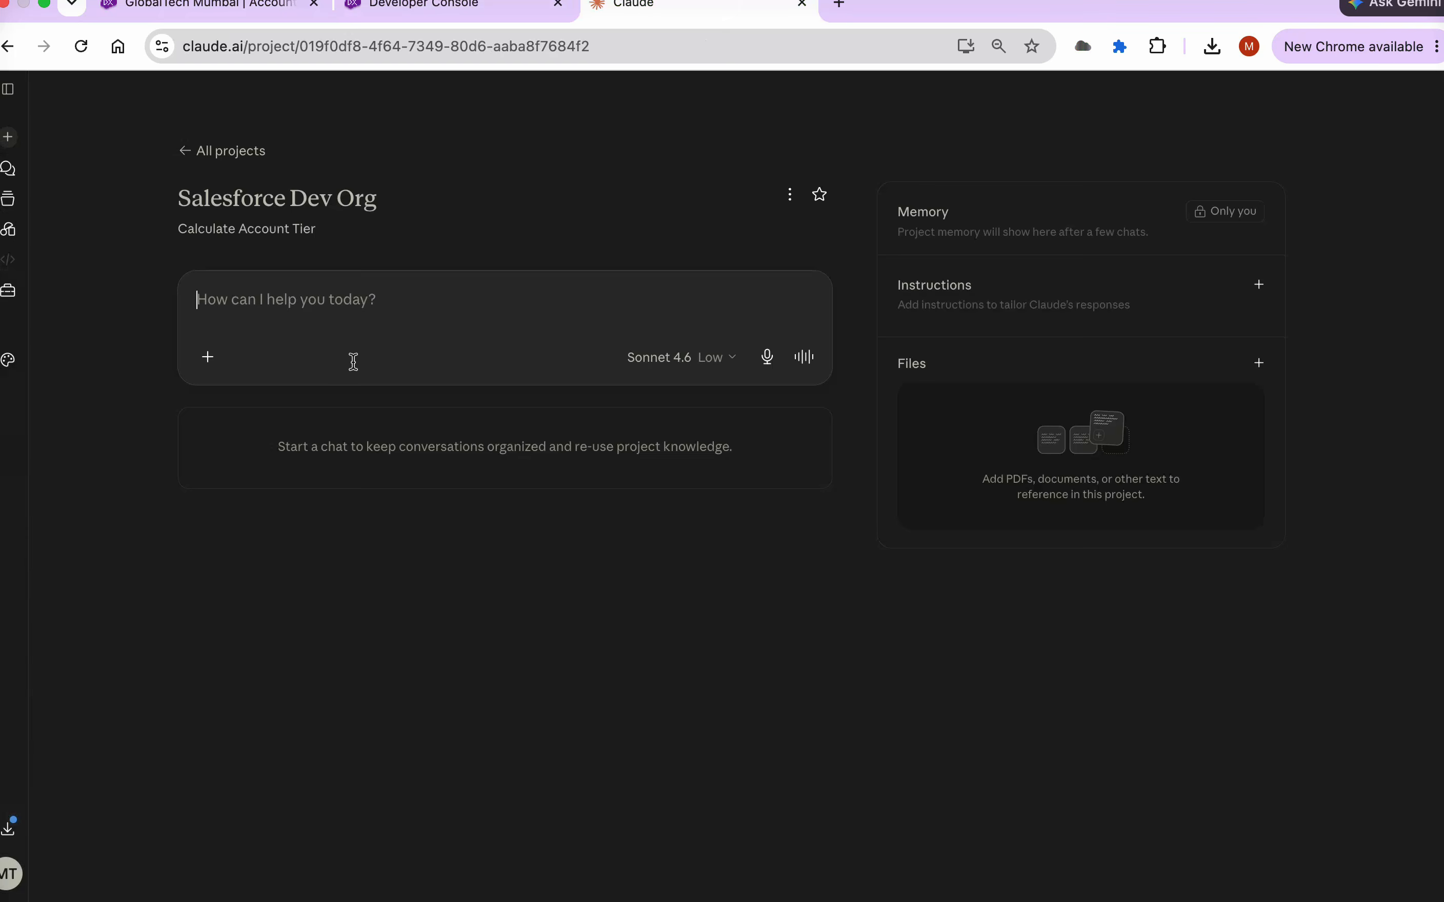
{"action": "type", "text": "csn"}
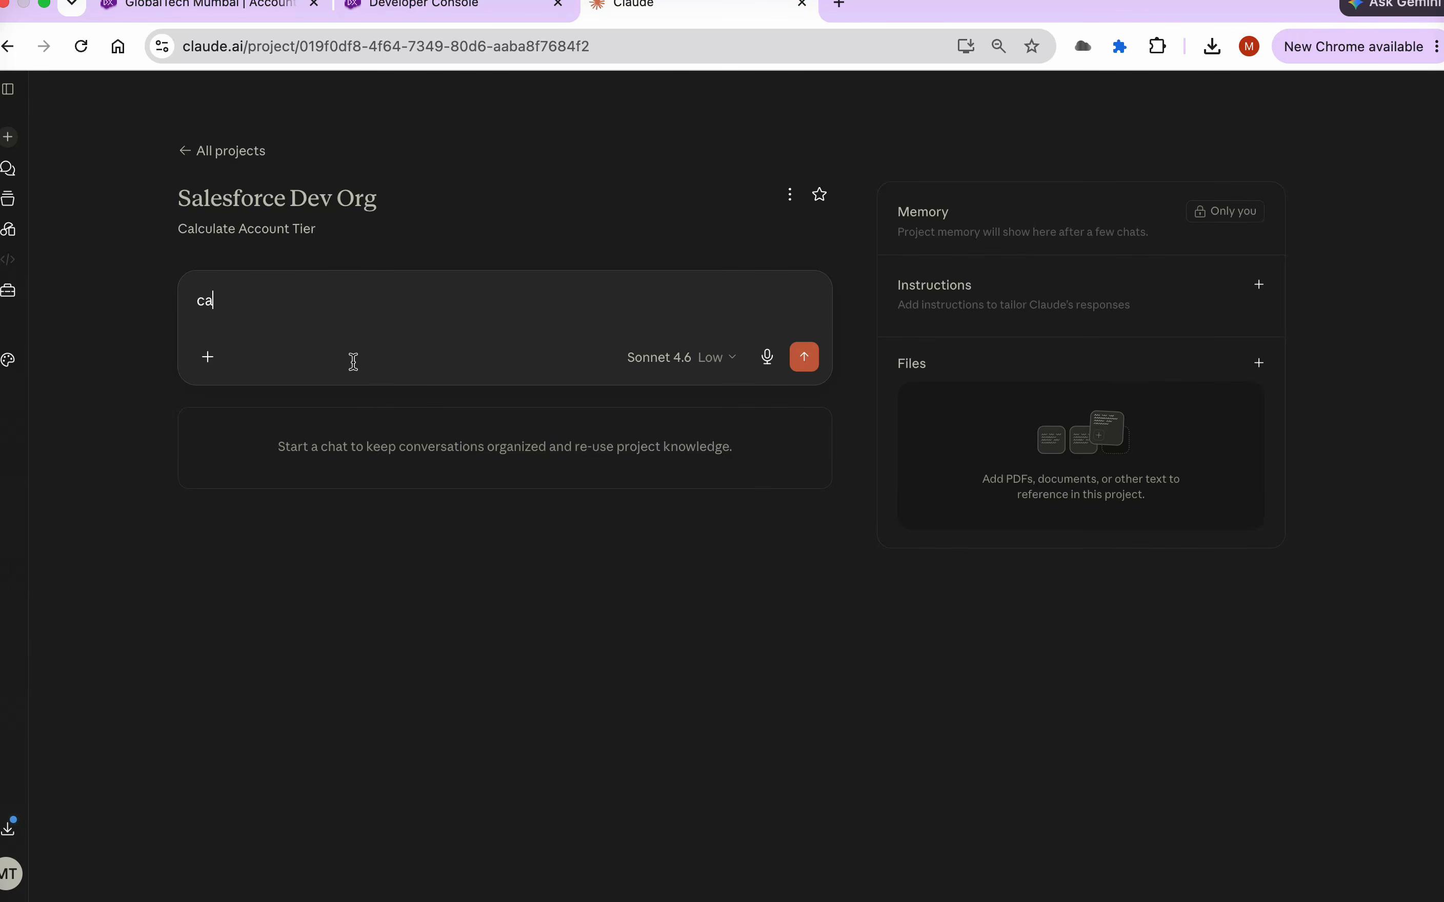
{"action": "type", "text": " you give me account tier fo"}
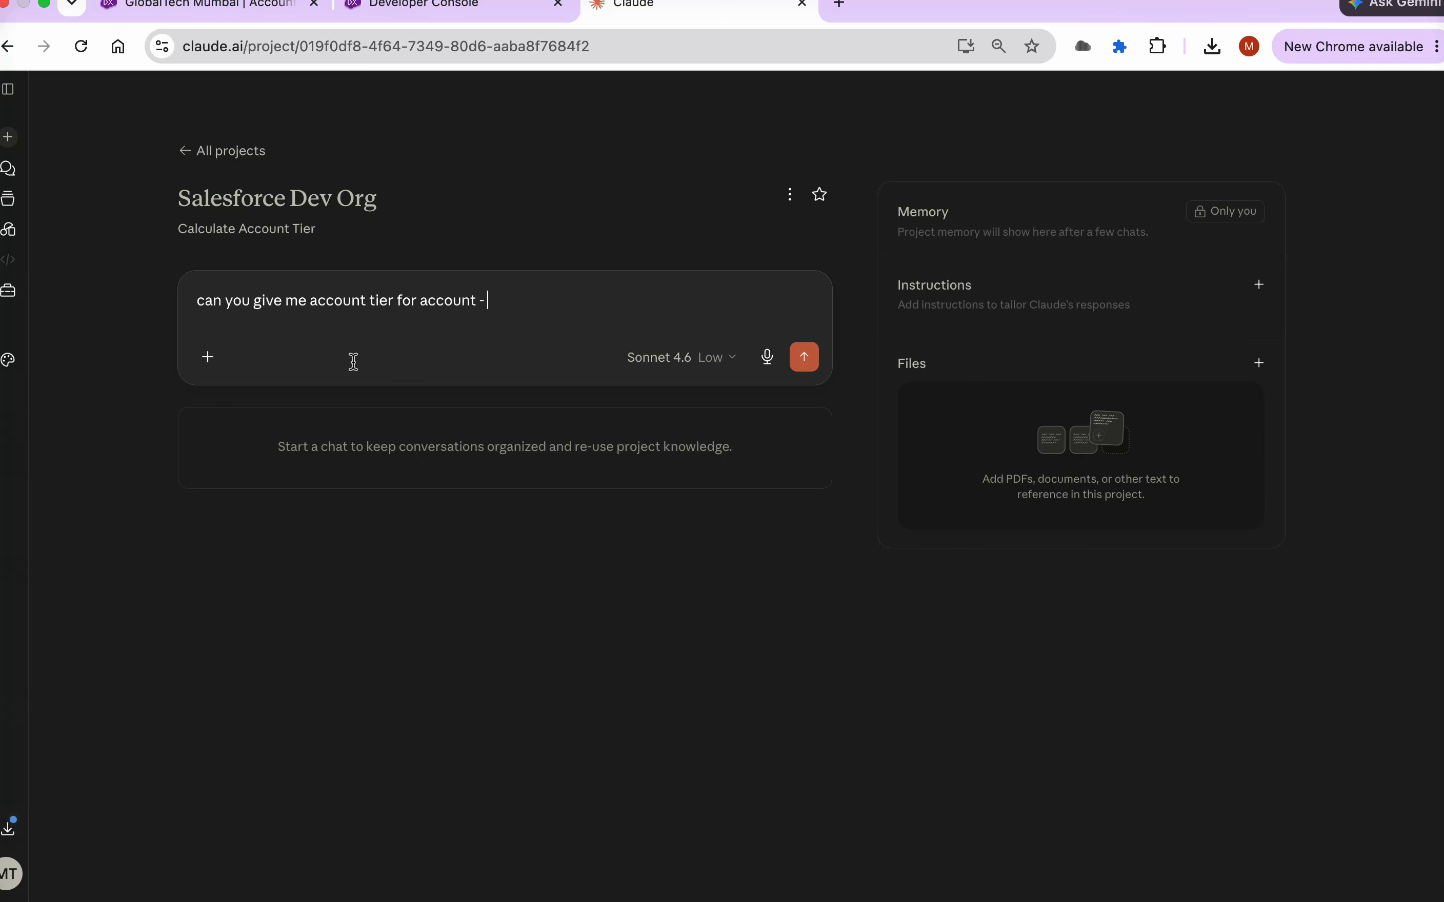
{"action": "type", "text": "r account -"}
{"action": "type", "text": "GlobalTech Mumbai"}
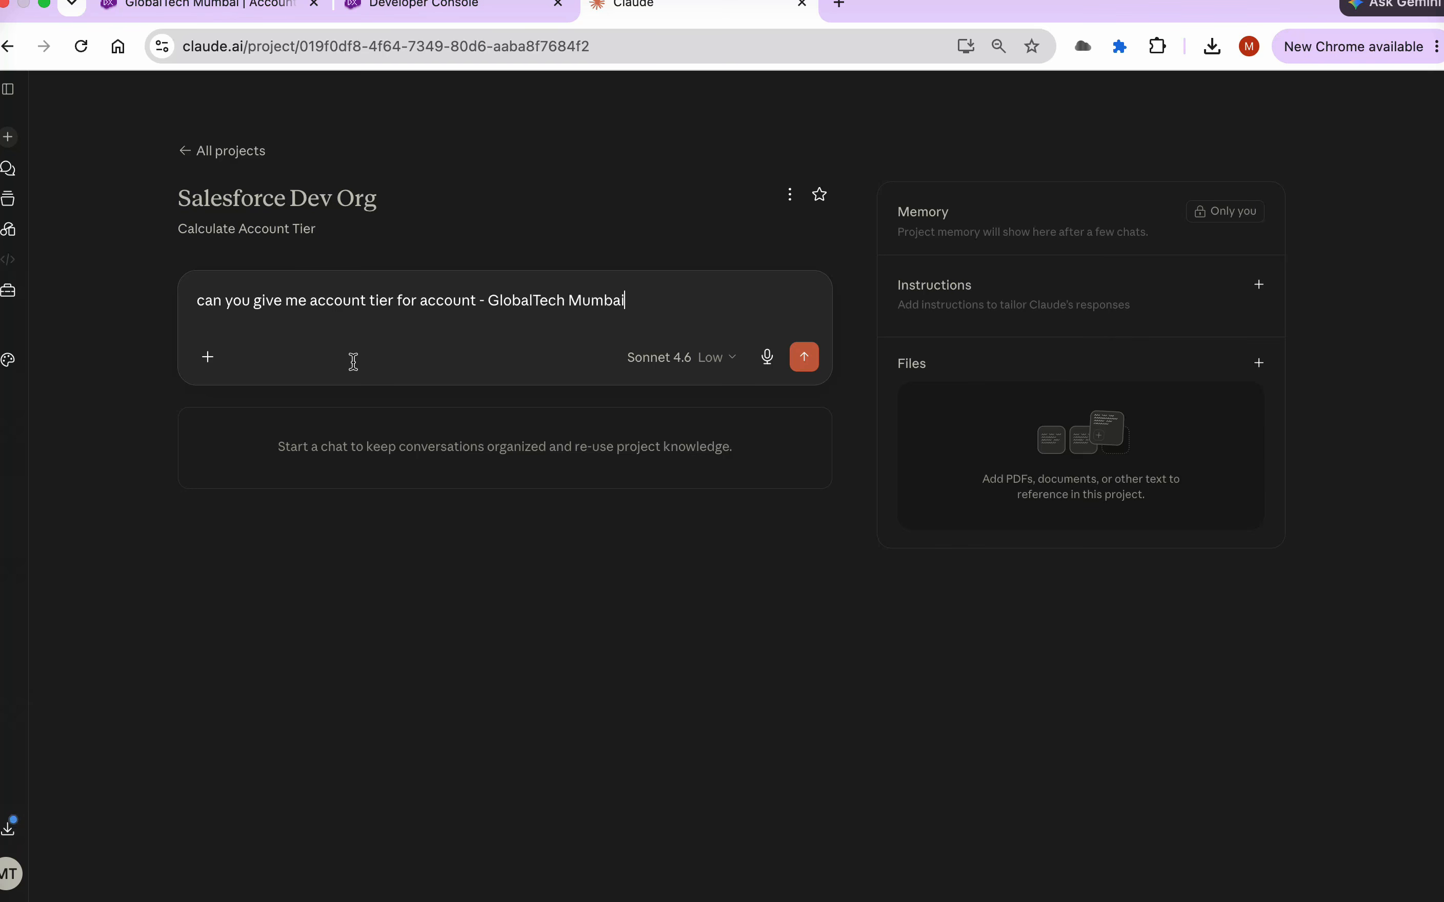
{"action": "left_click", "coordinate": [805, 358]}
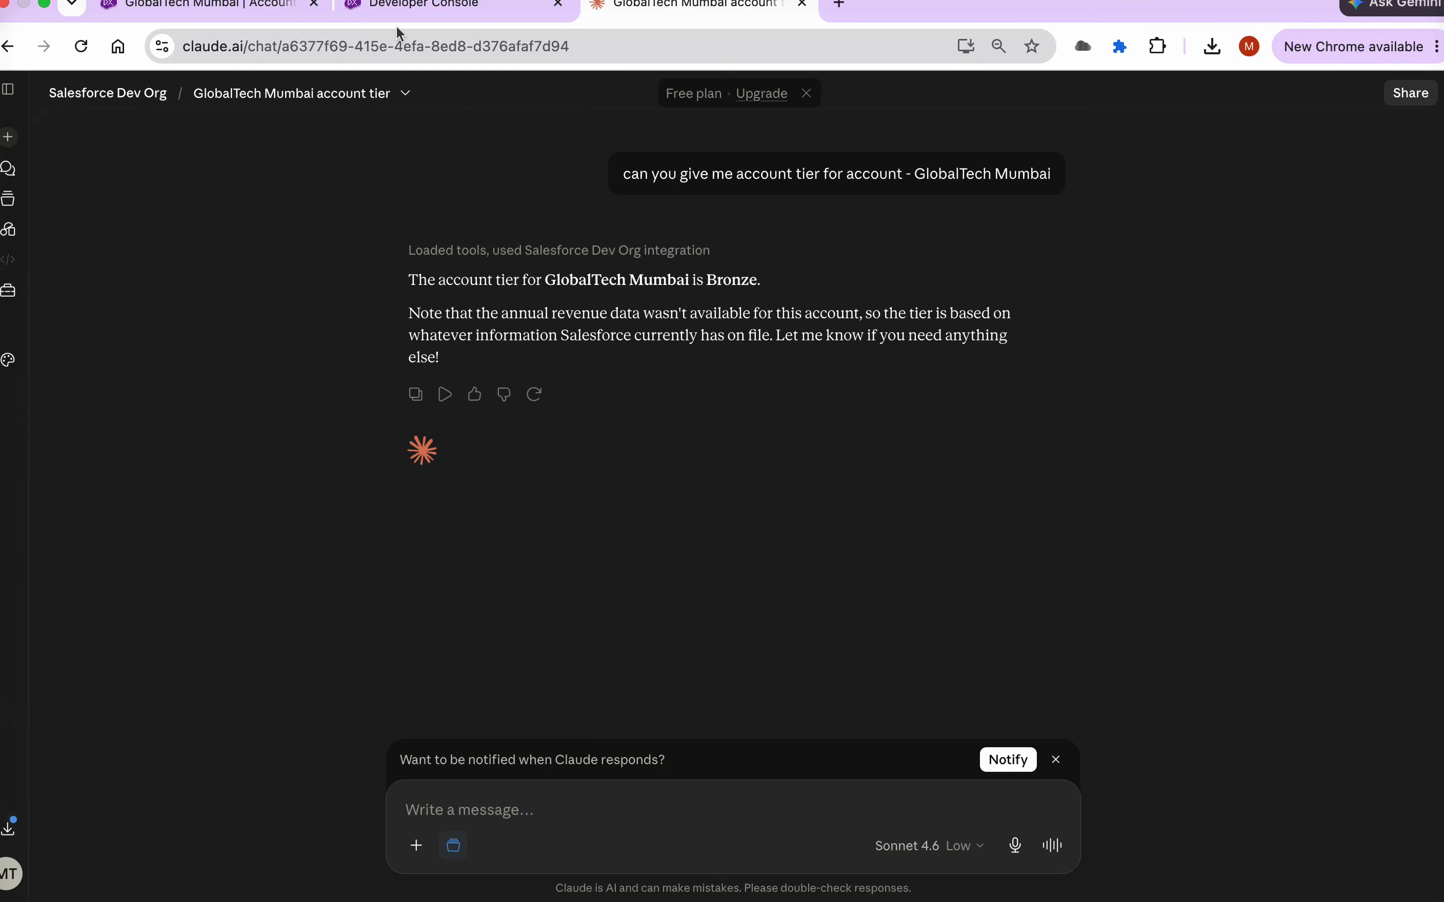
- Switch to Salesforce, set the GlobalTech Mumbai account's Annual Revenue to 100000000 and save the record
{"action": "left_click", "coordinate": [232, 12]}
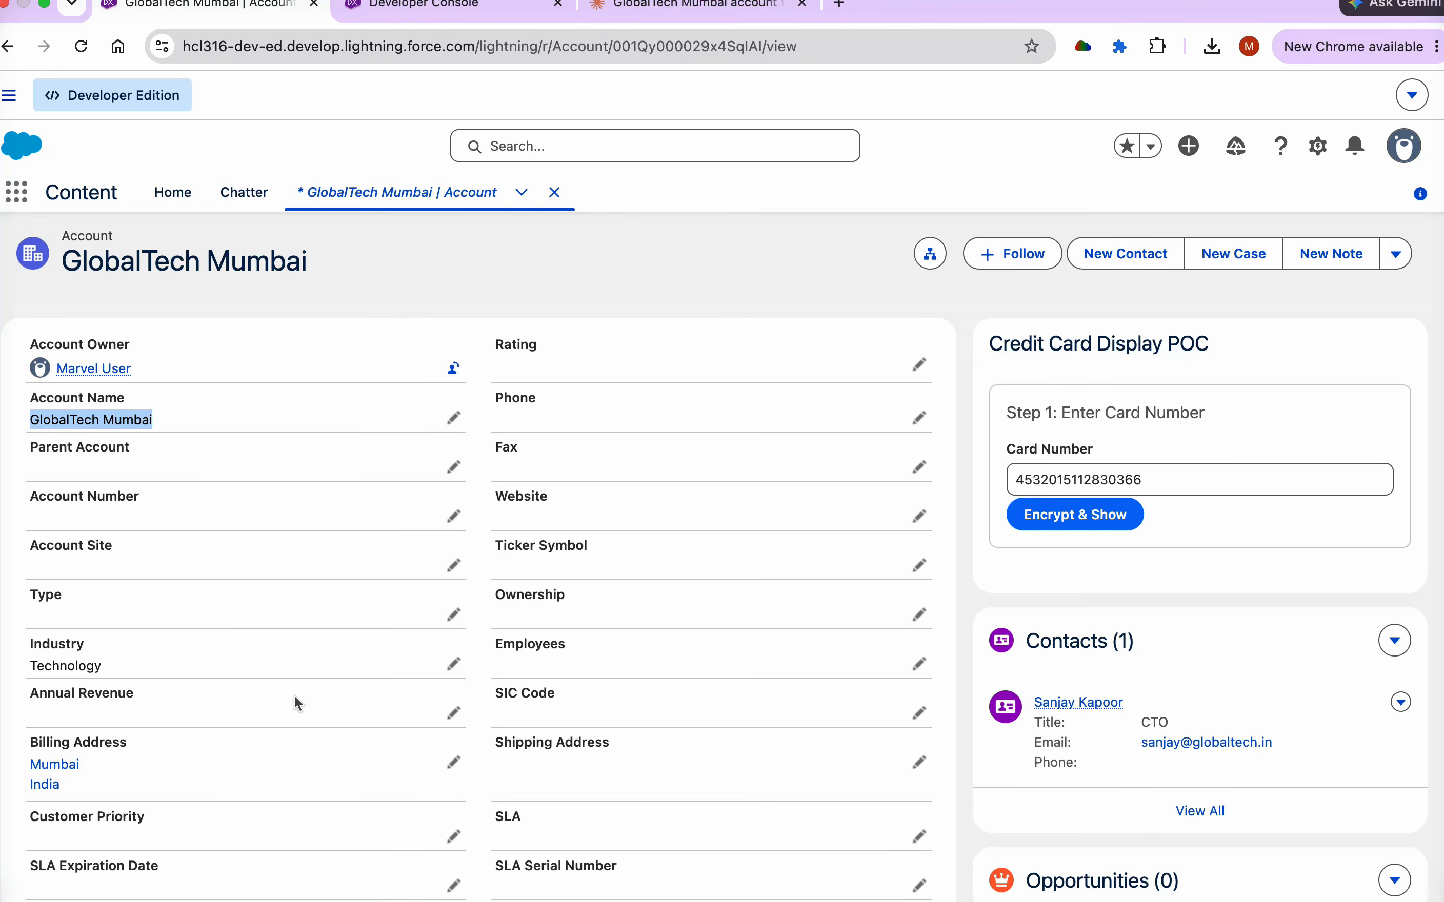
{"action": "left_click", "coordinate": [453, 713]}
{"action": "type", "text": "1"}
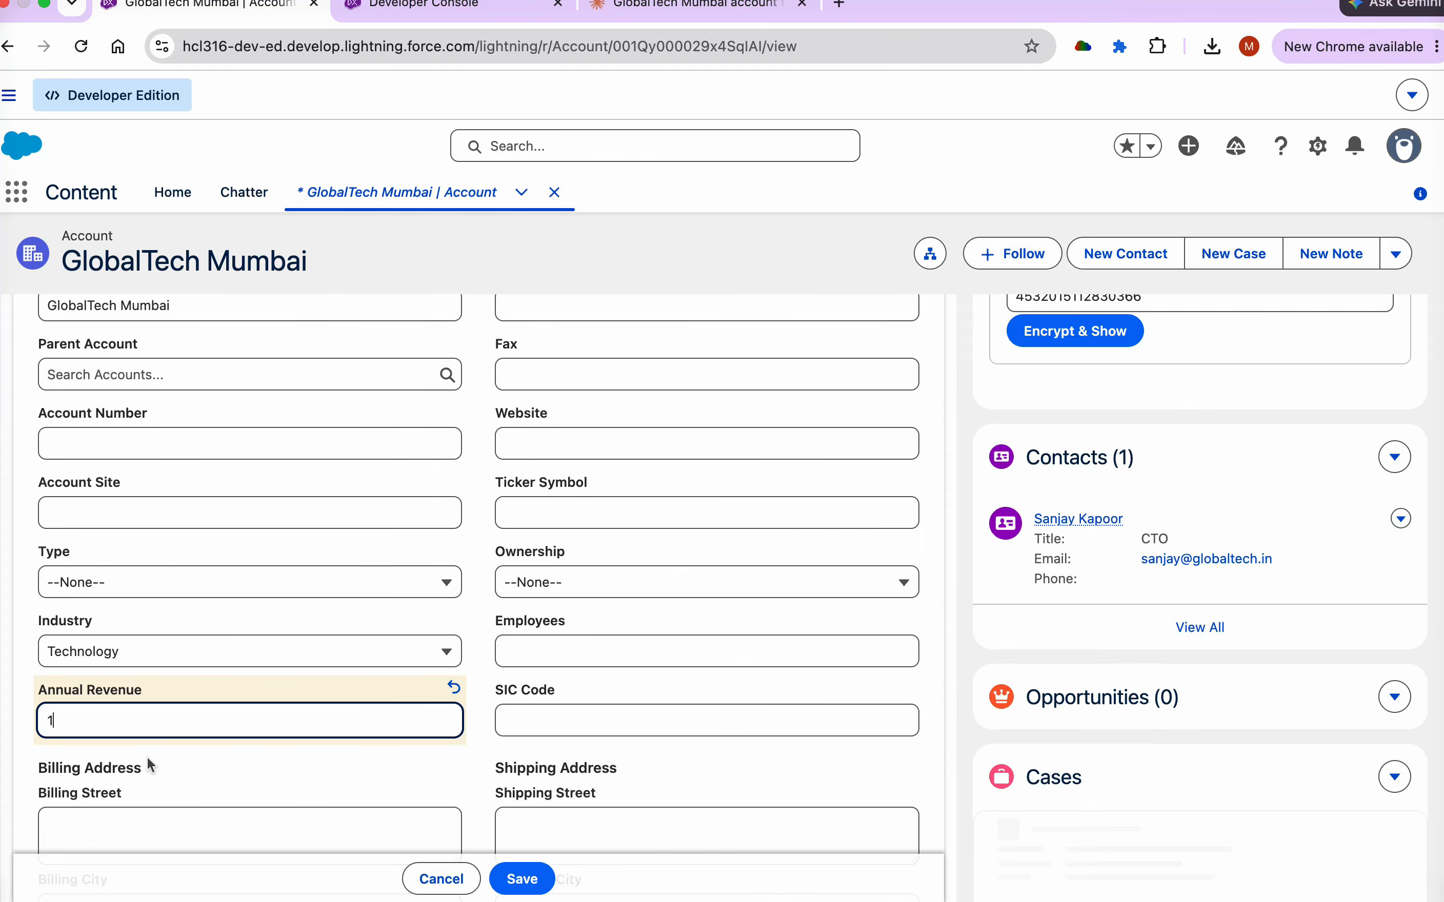
{"action": "type", "text": "00000000"}
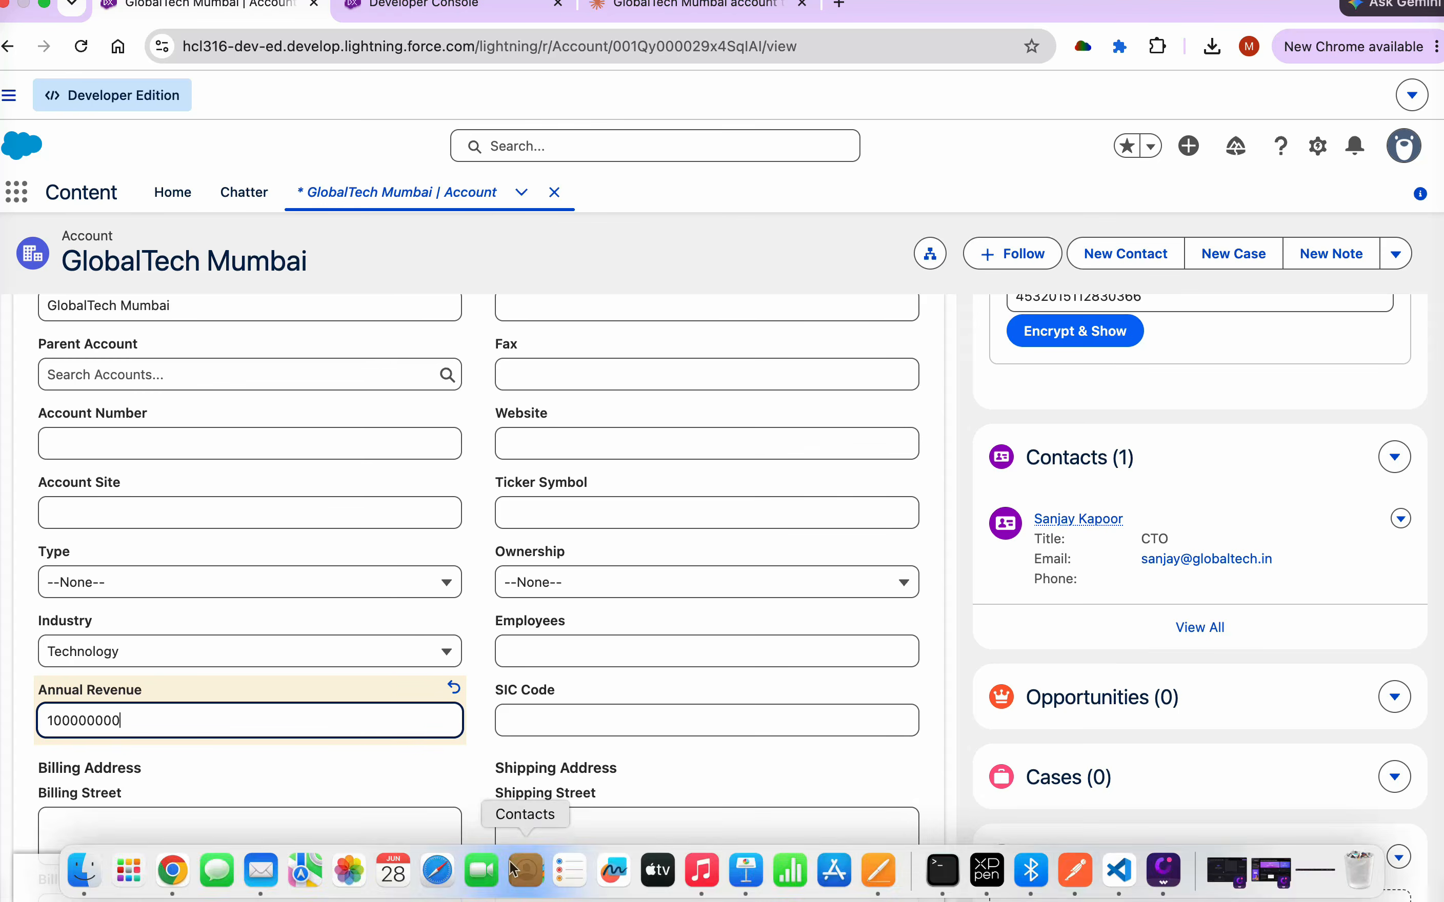
{"action": "left_click", "coordinate": [519, 877]}
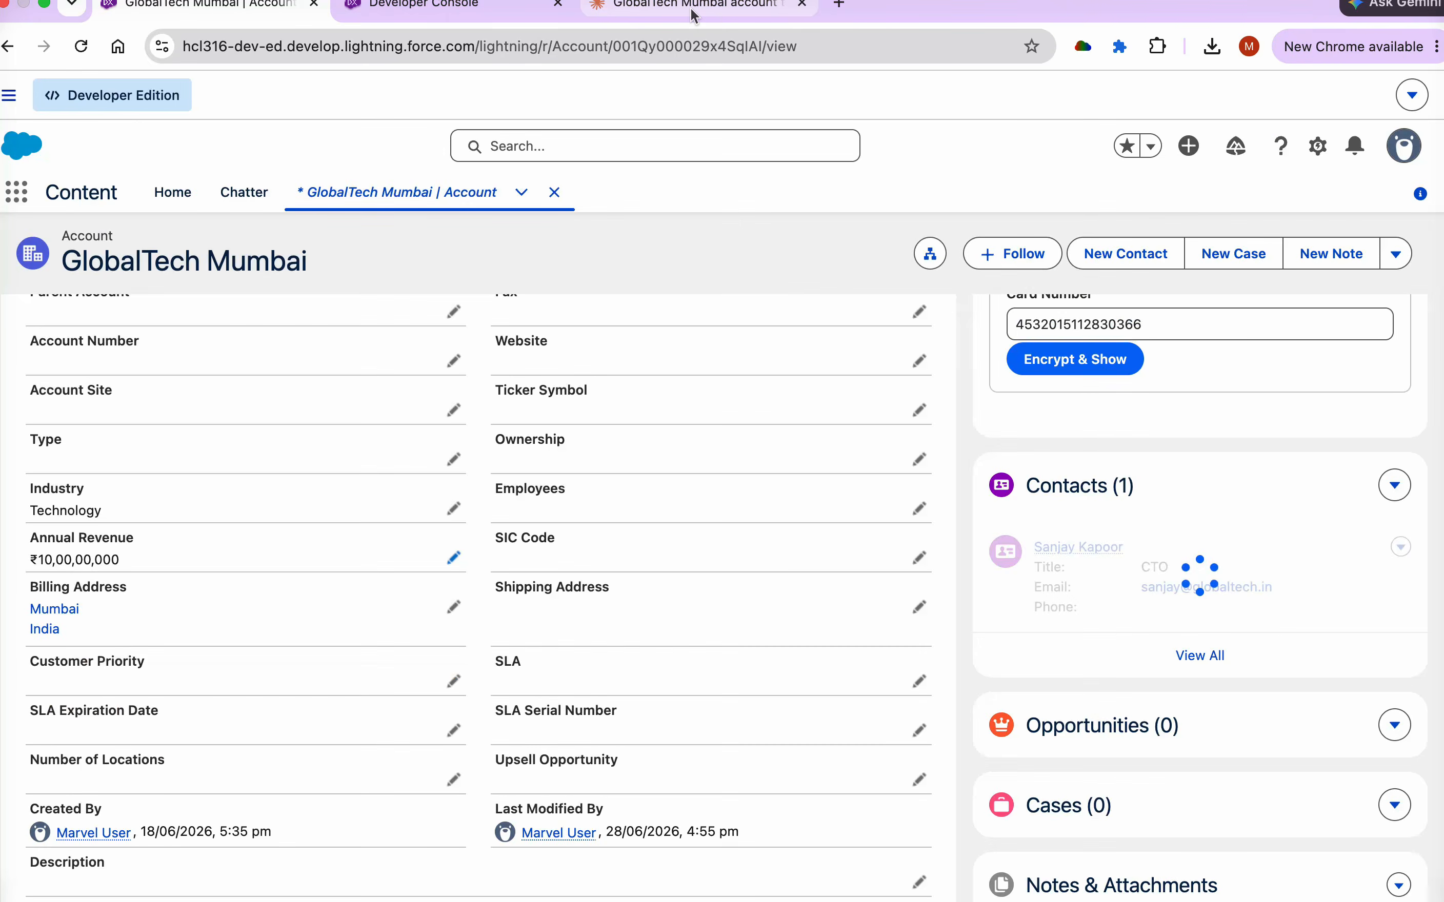
- Return to the Claude chat and ask it to check the tier for the same account again
{"action": "left_click", "coordinate": [693, 12]}
{"action": "left_click", "coordinate": [521, 805]}
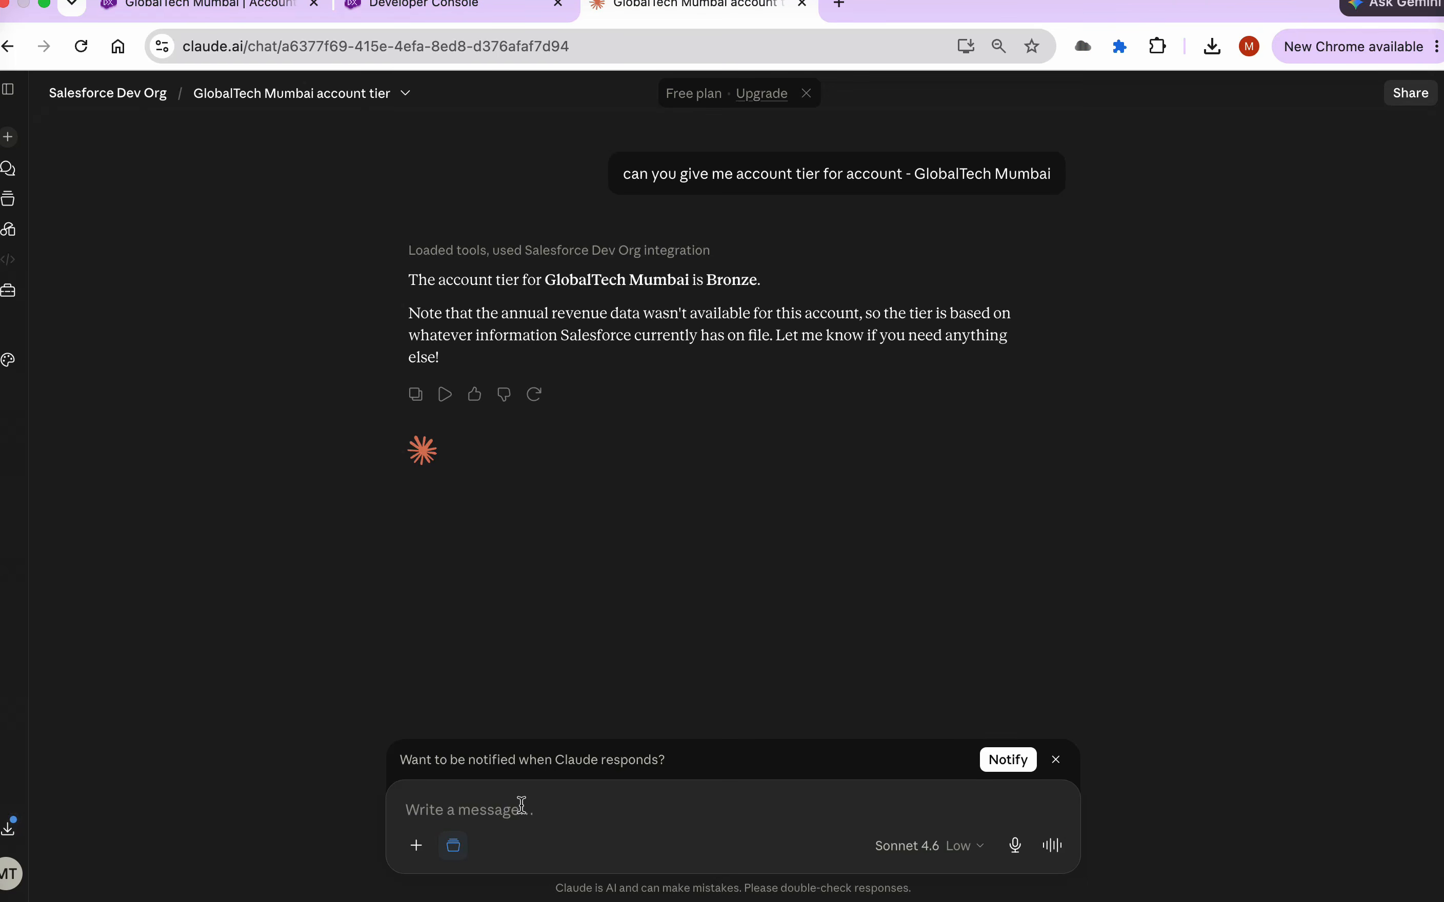
{"action": "type", "text": "can you check again for thhe tier for same account"}
{"action": "key", "text": "Return"}
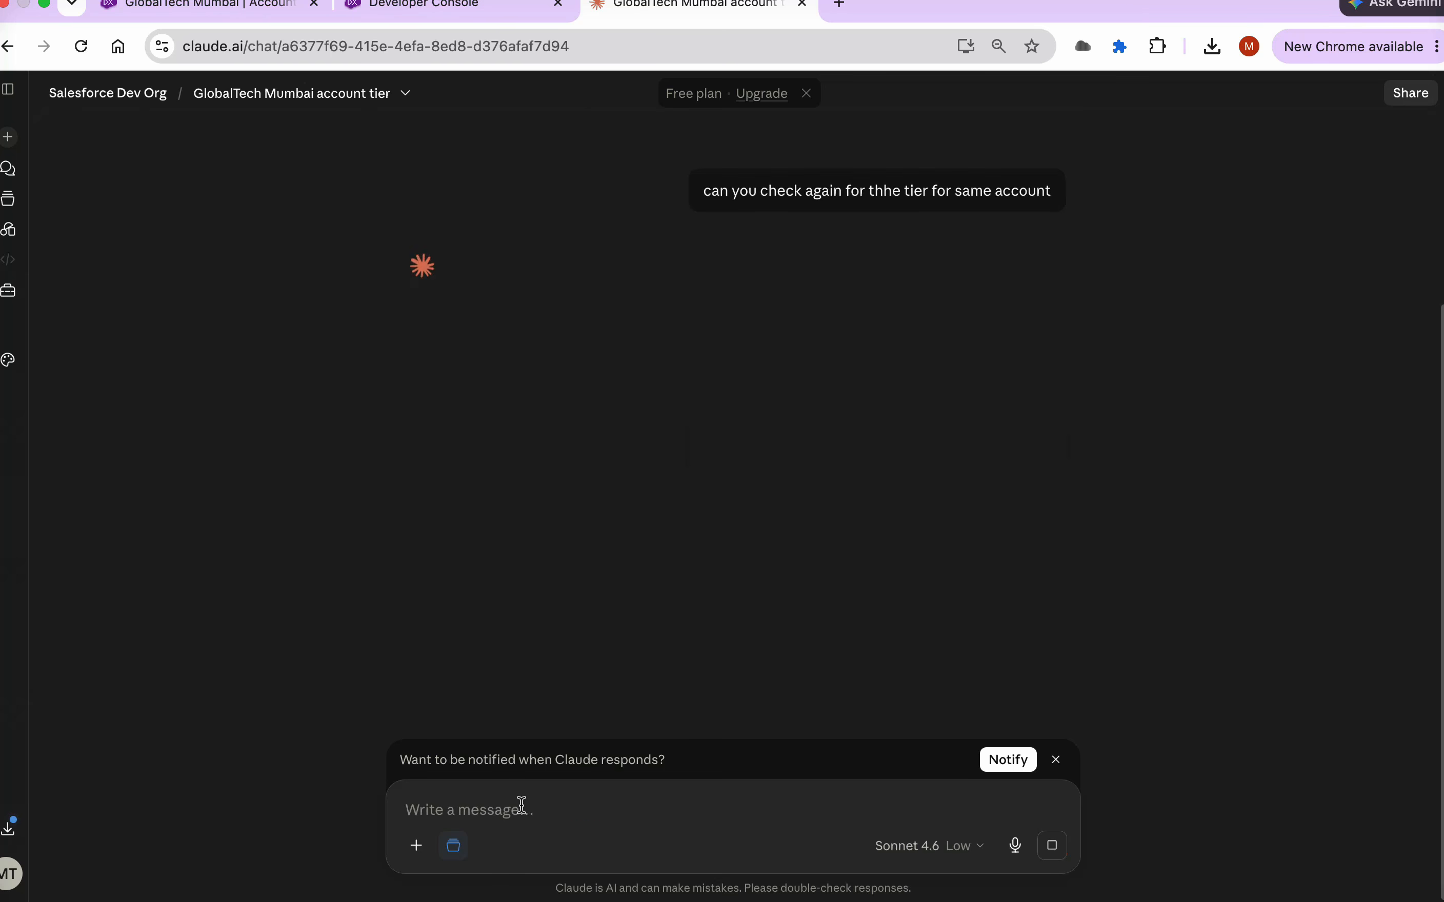